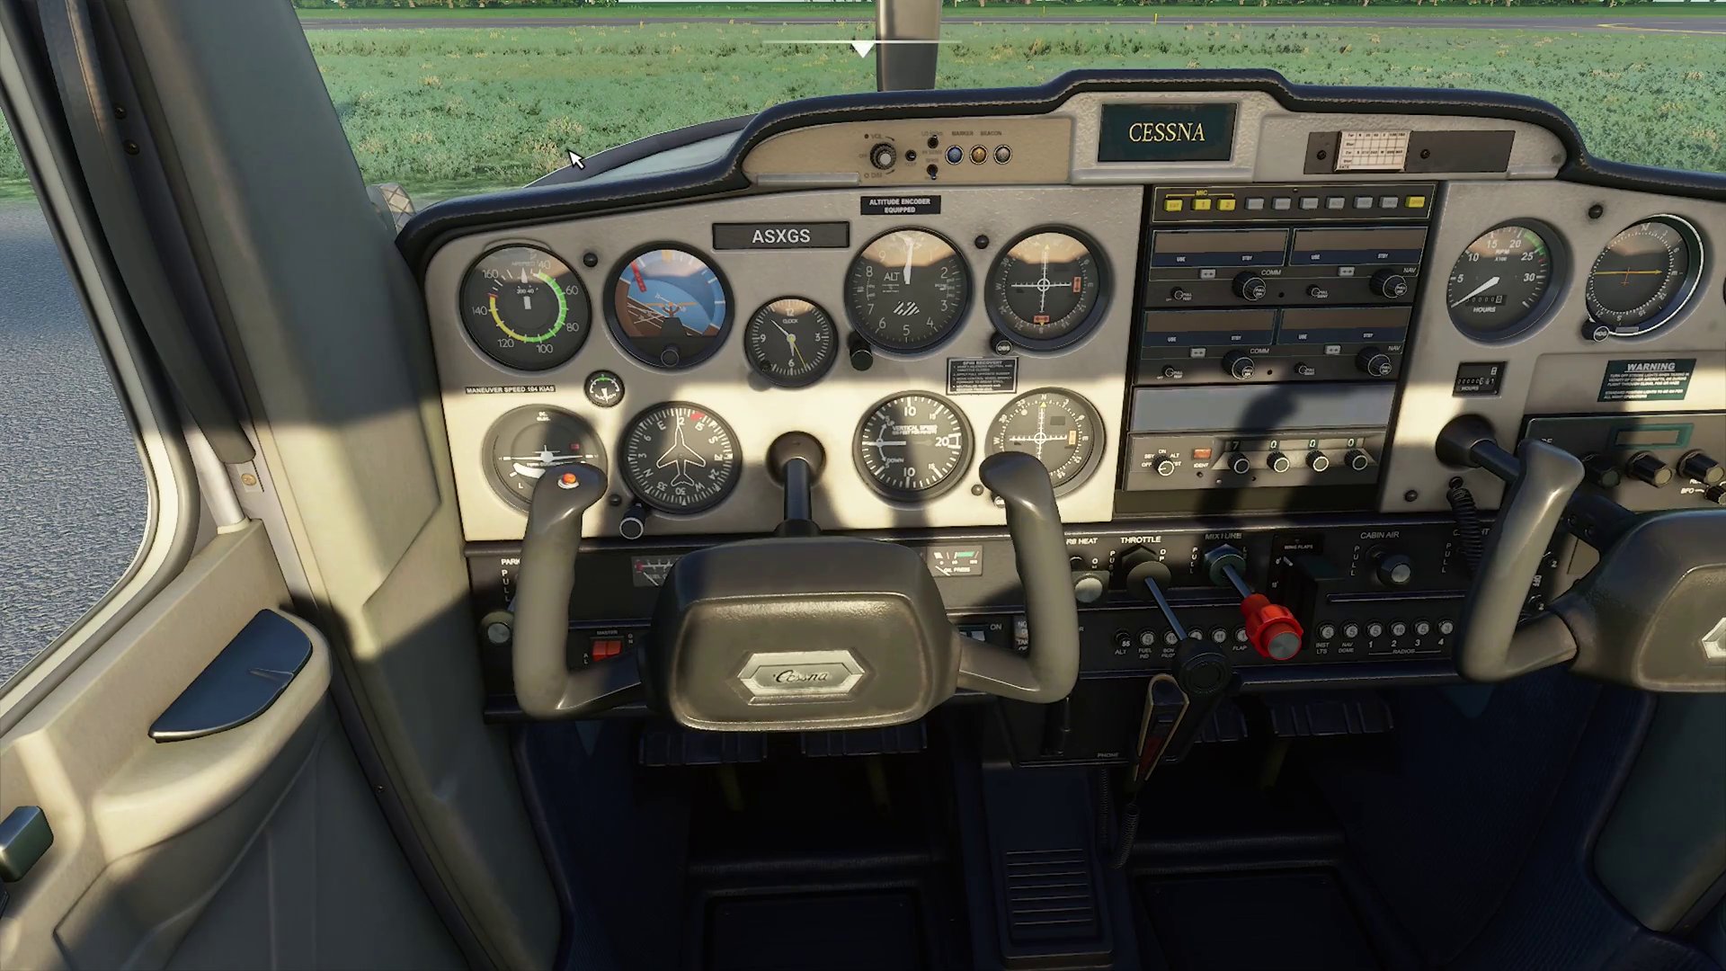
- Zoom out the cockpit view, raise it toward the horizon, and look out right and left, resetting the view each time
{"action": "scroll", "coordinate": [573, 159], "scroll_direction": "down", "scroll_amount": 5}
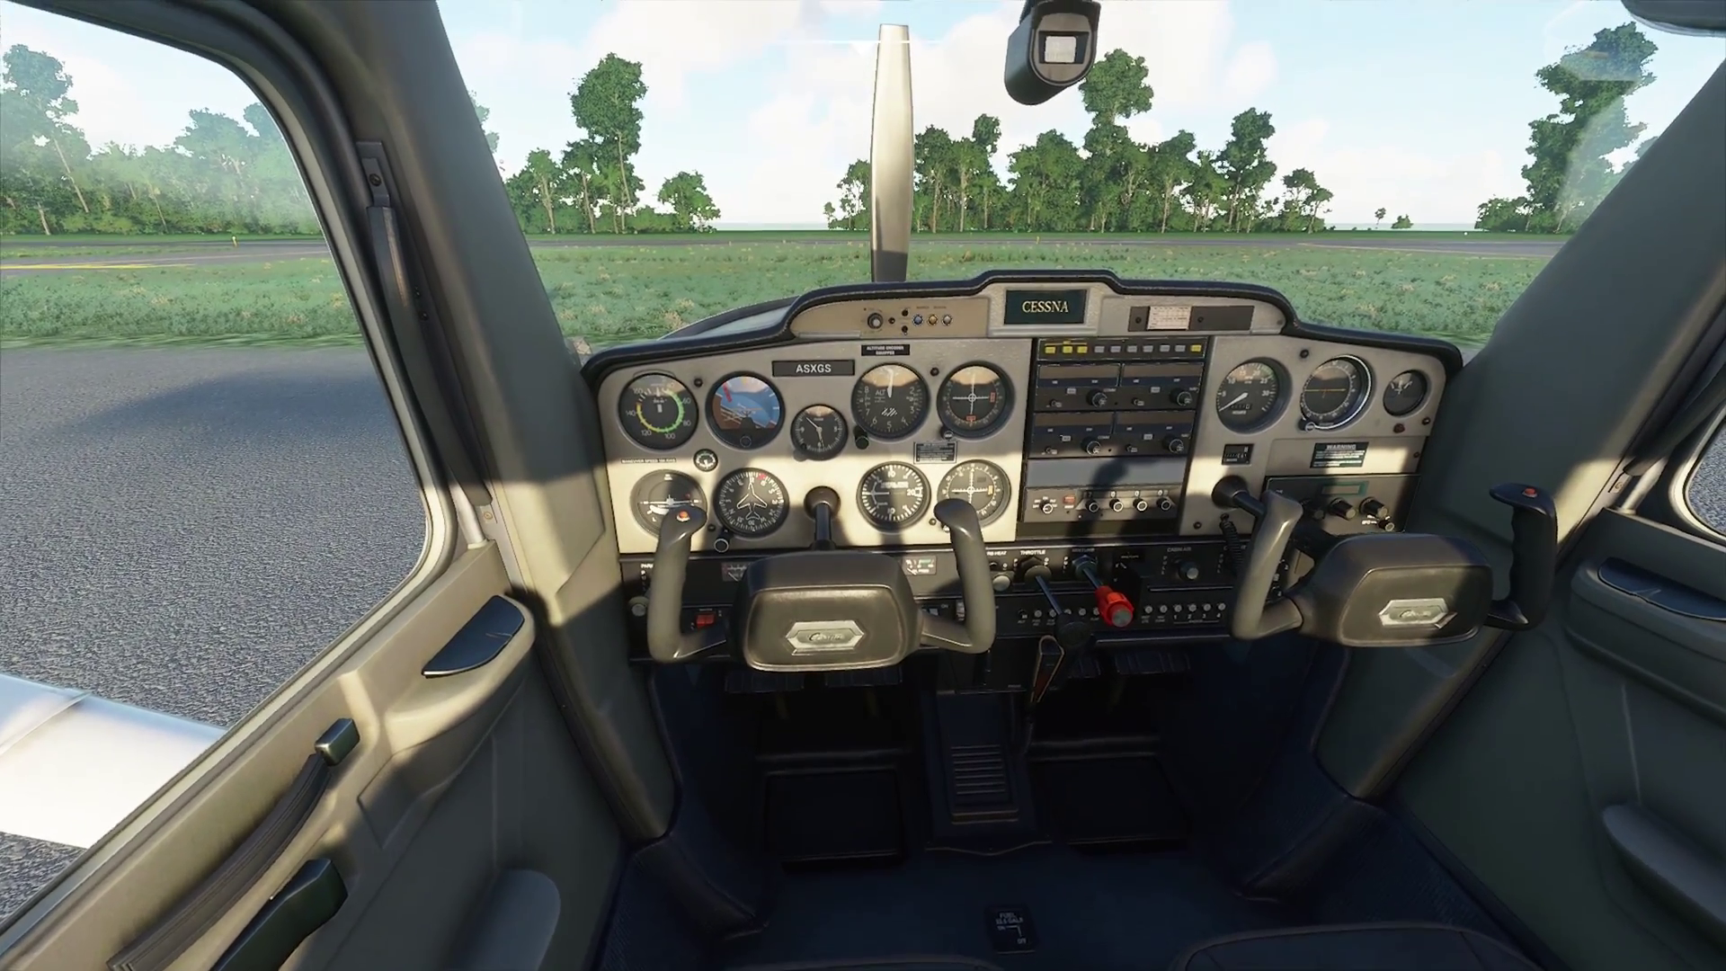
{"action": "left_click_drag", "start_coordinate": [801, 270], "coordinate": [801, 197]}
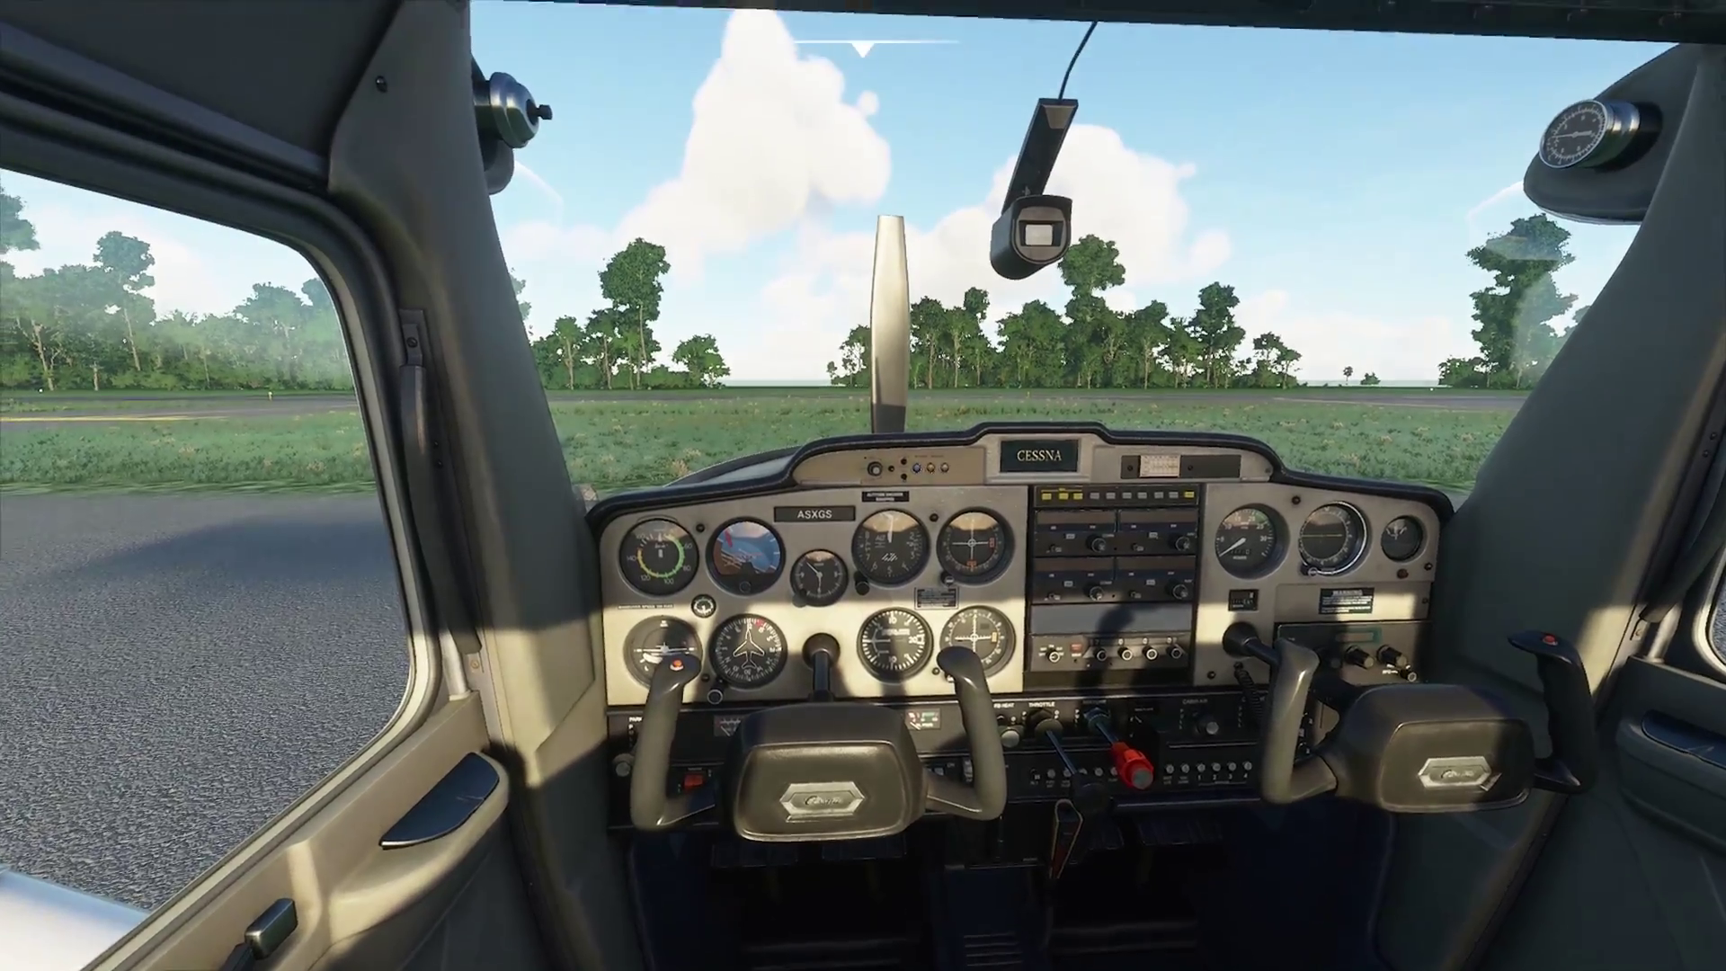
{"action": "key", "text": "shift+Right"}
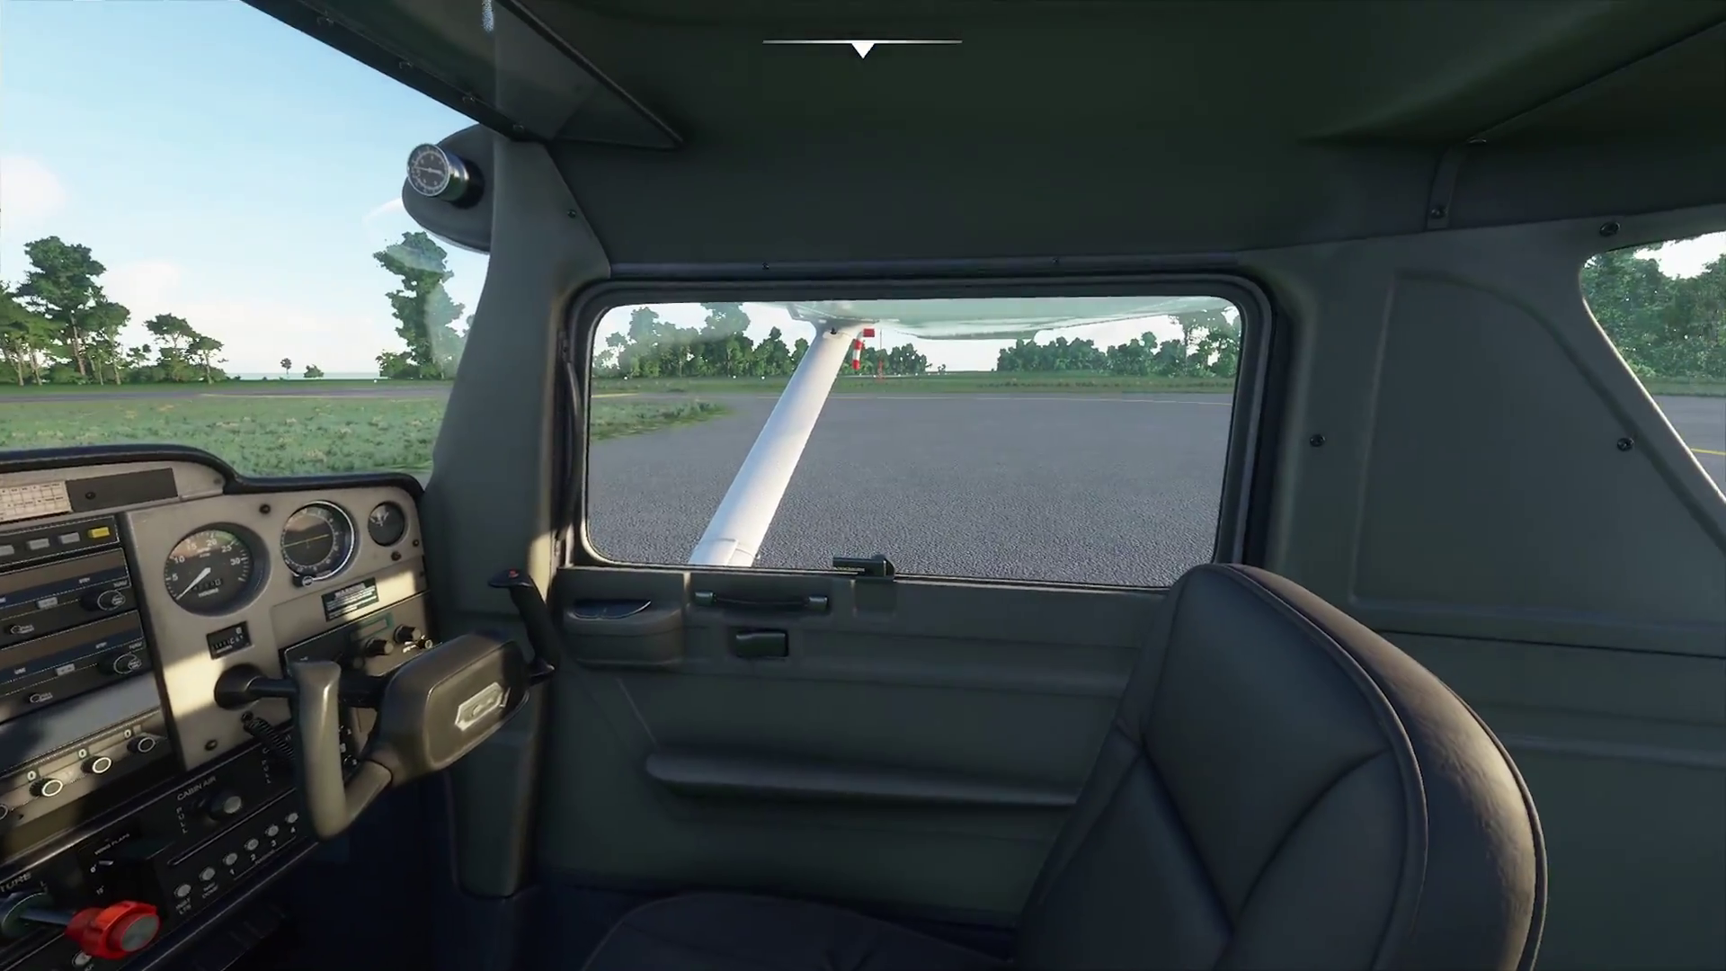
{"action": "key", "text": "ctrl+space"}
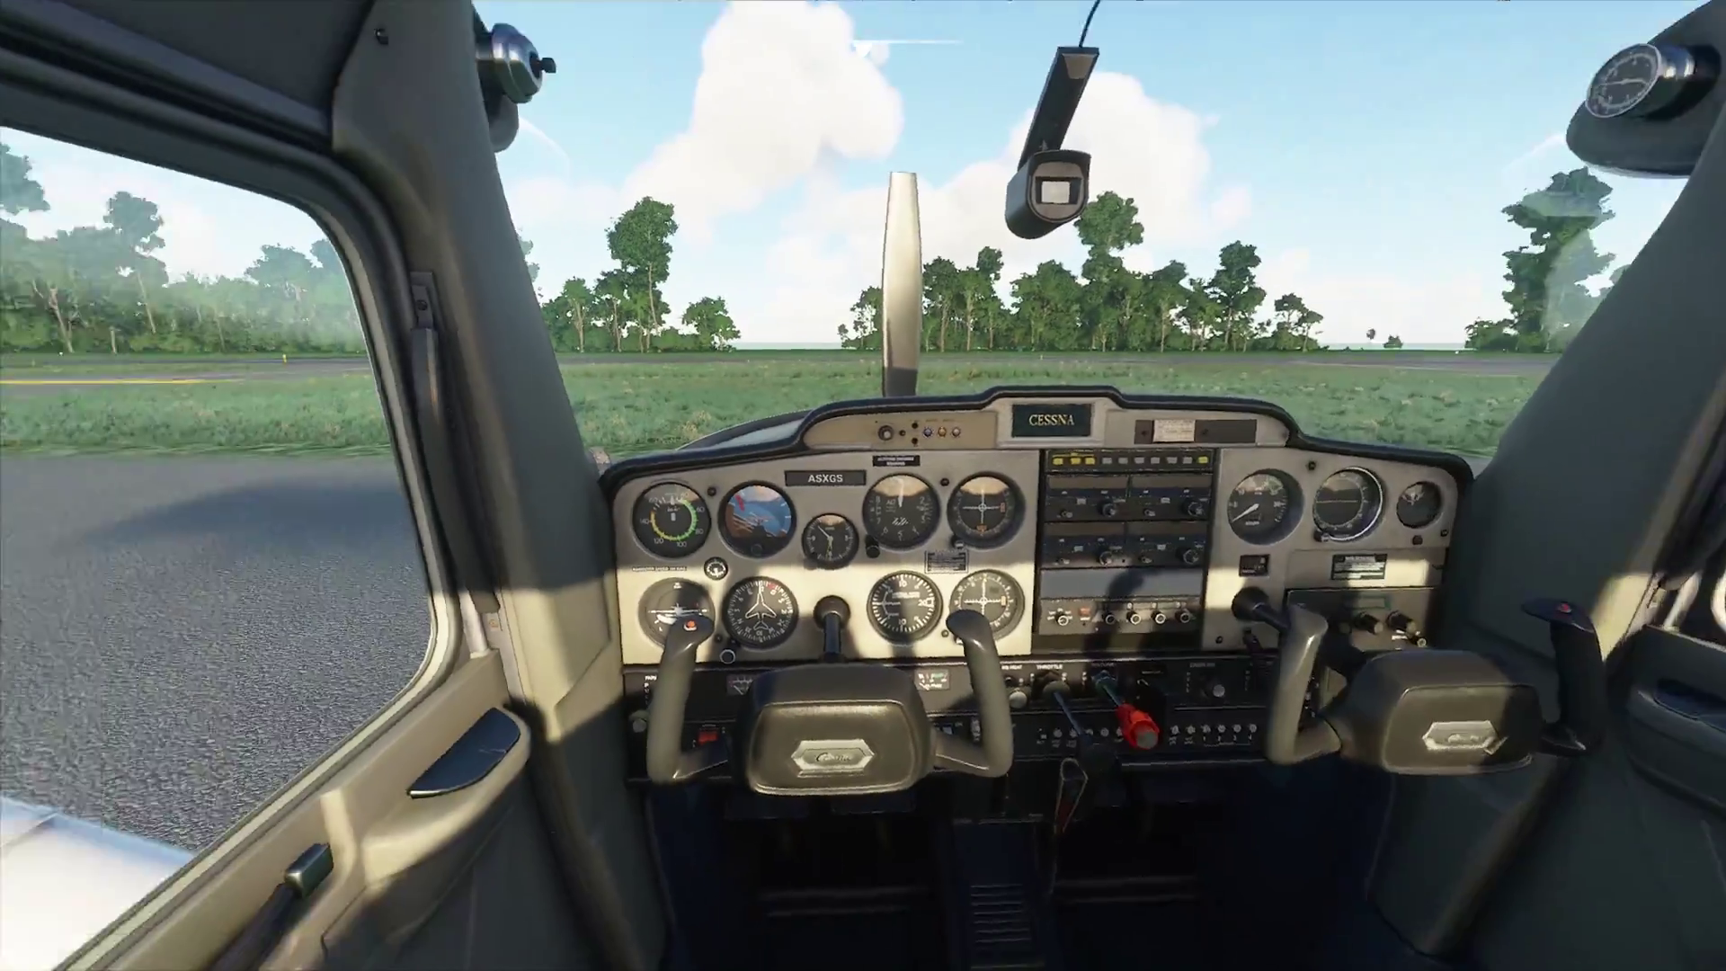
{"action": "key", "text": "shift+Left"}
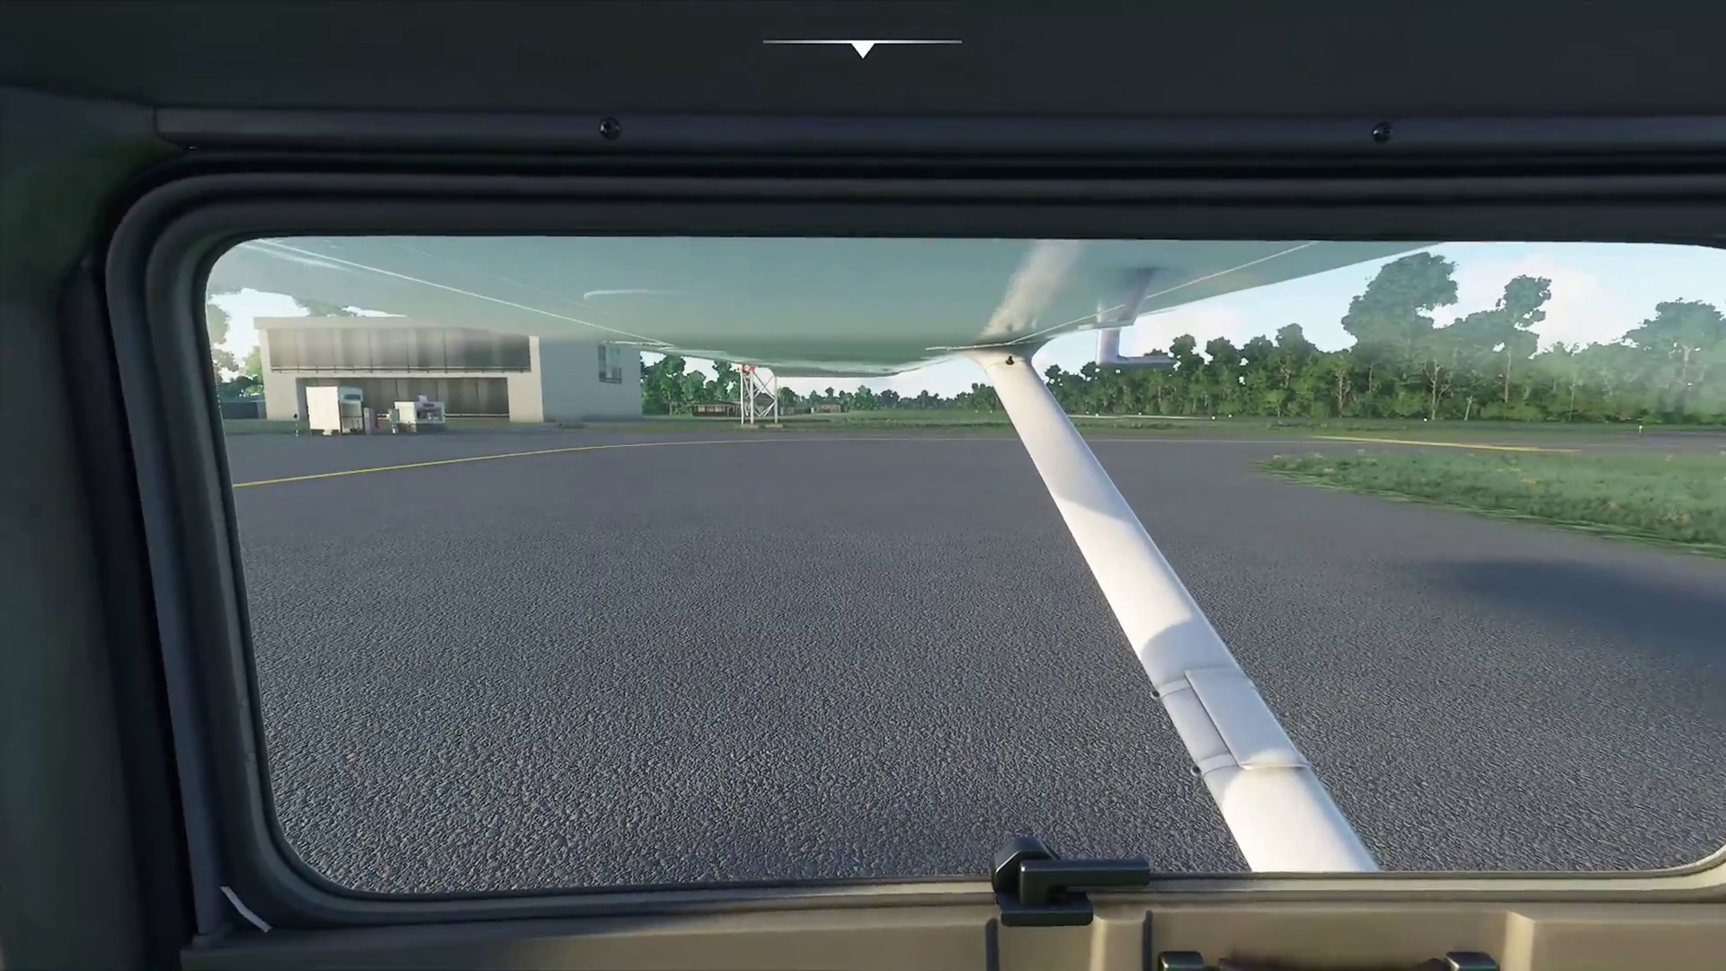
{"action": "key", "text": "ctrl+space"}
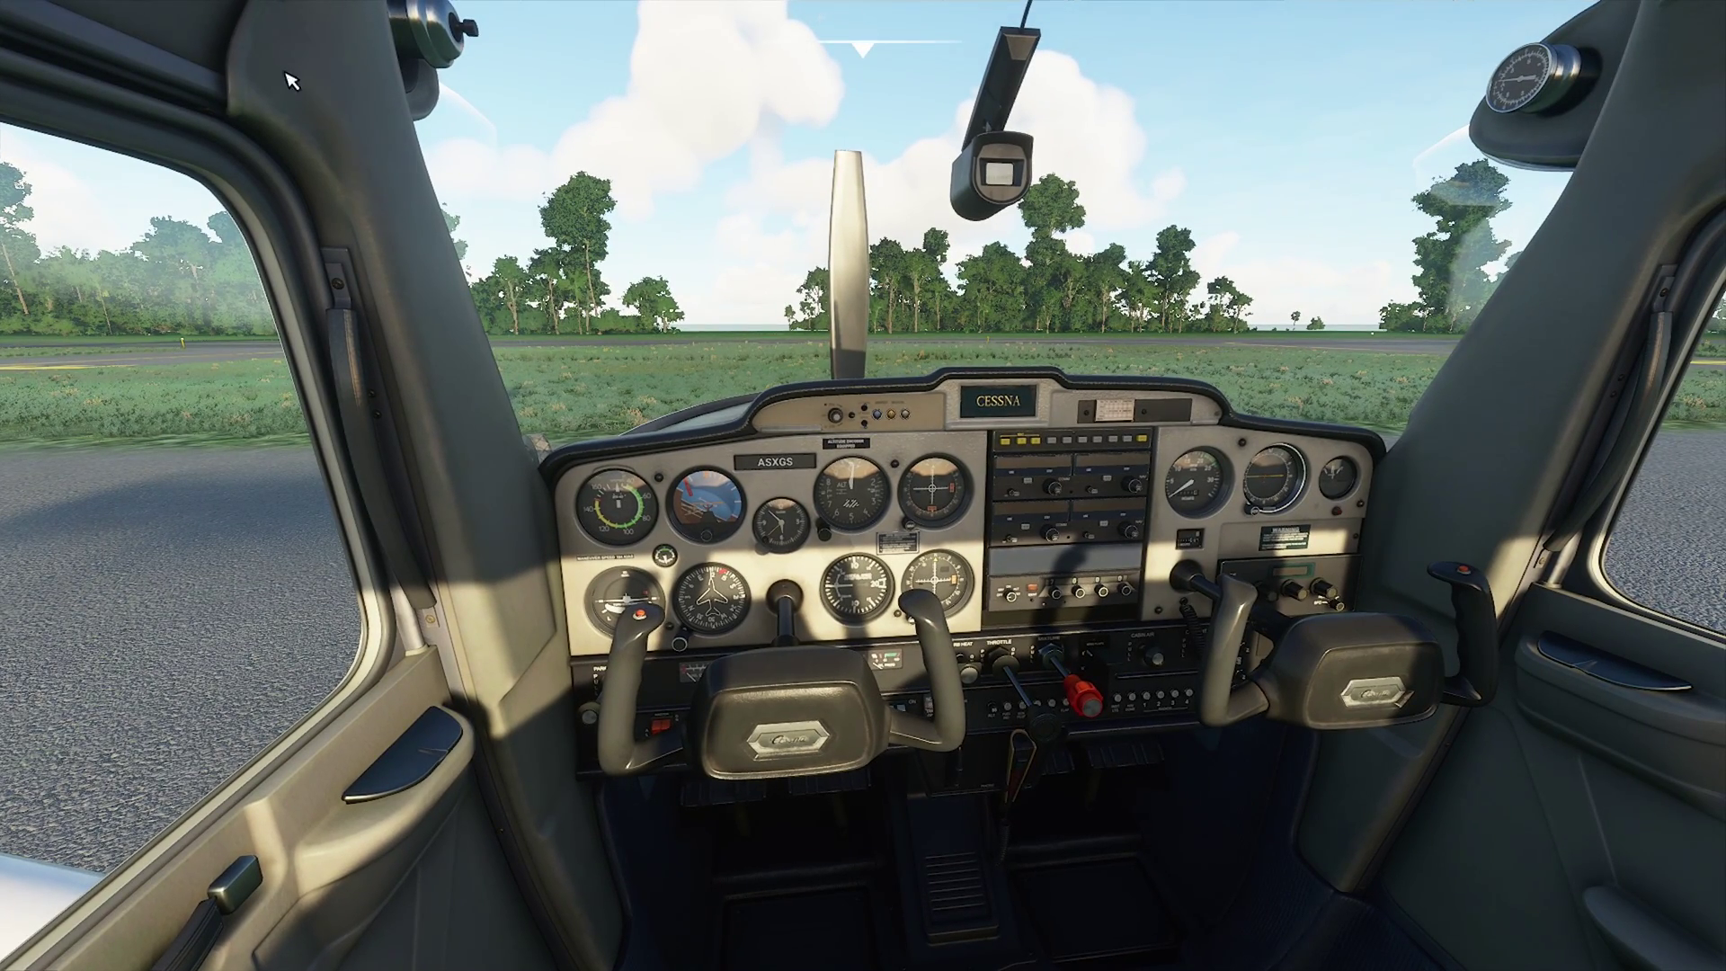
- Open the Controls options from the pause menu and list all commands for the mouse profile
{"action": "key", "text": "Escape"}
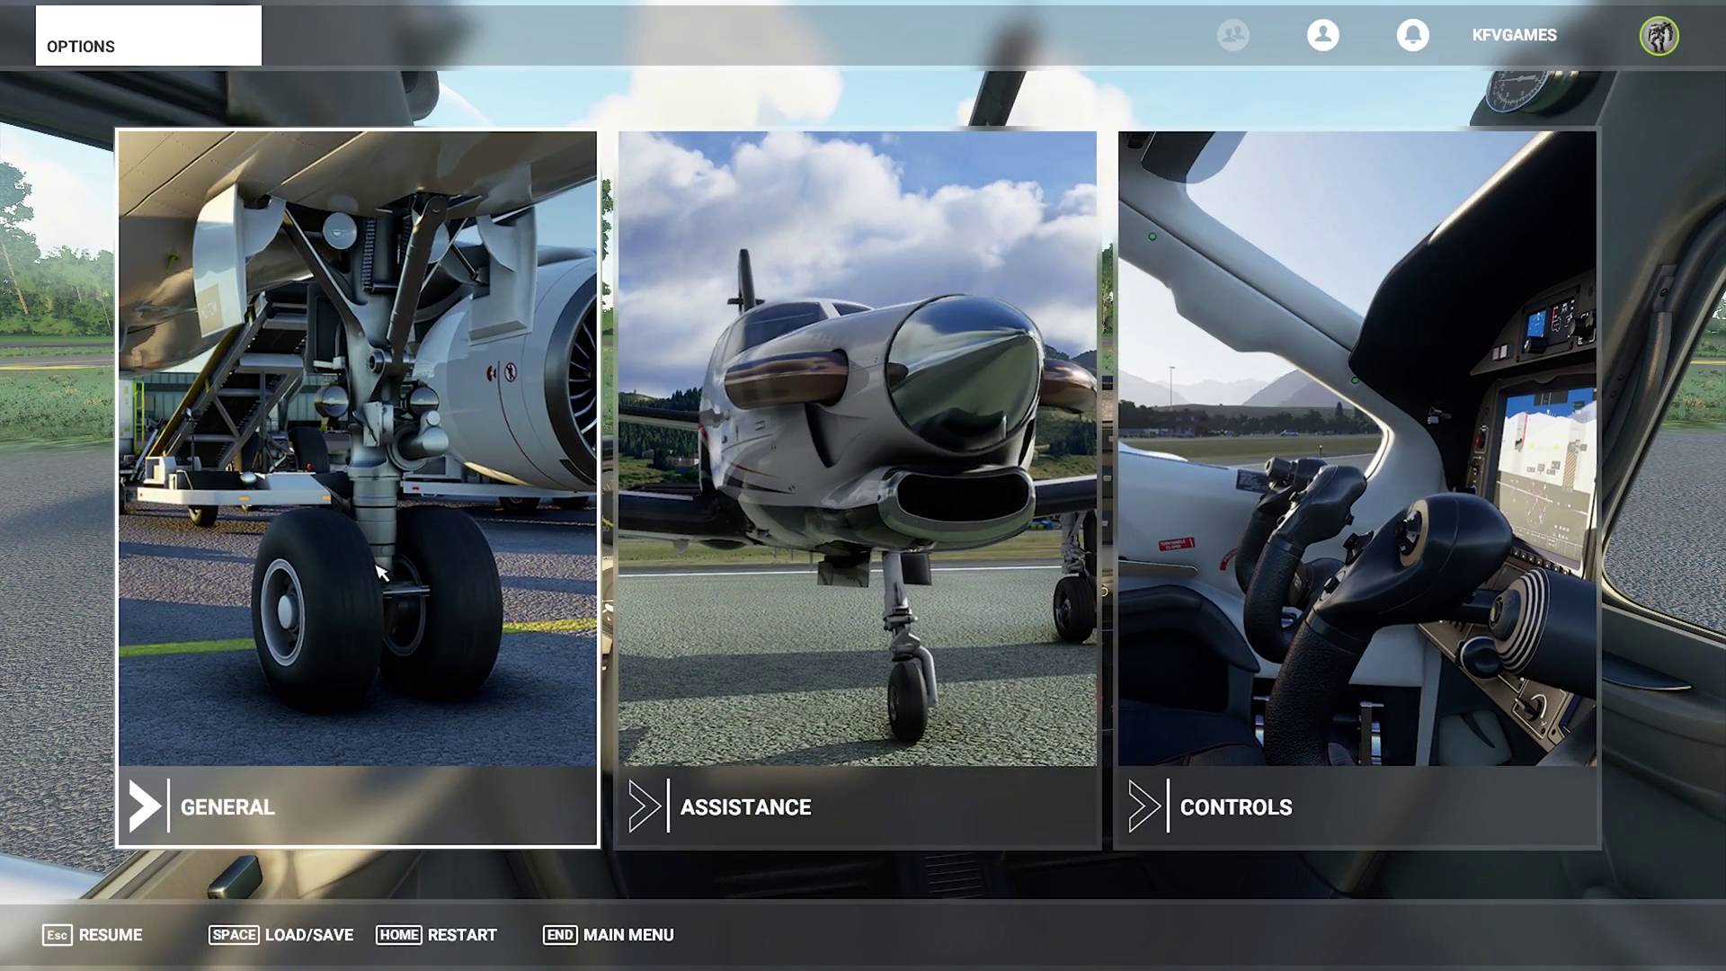
{"action": "left_click", "coordinate": [1281, 837]}
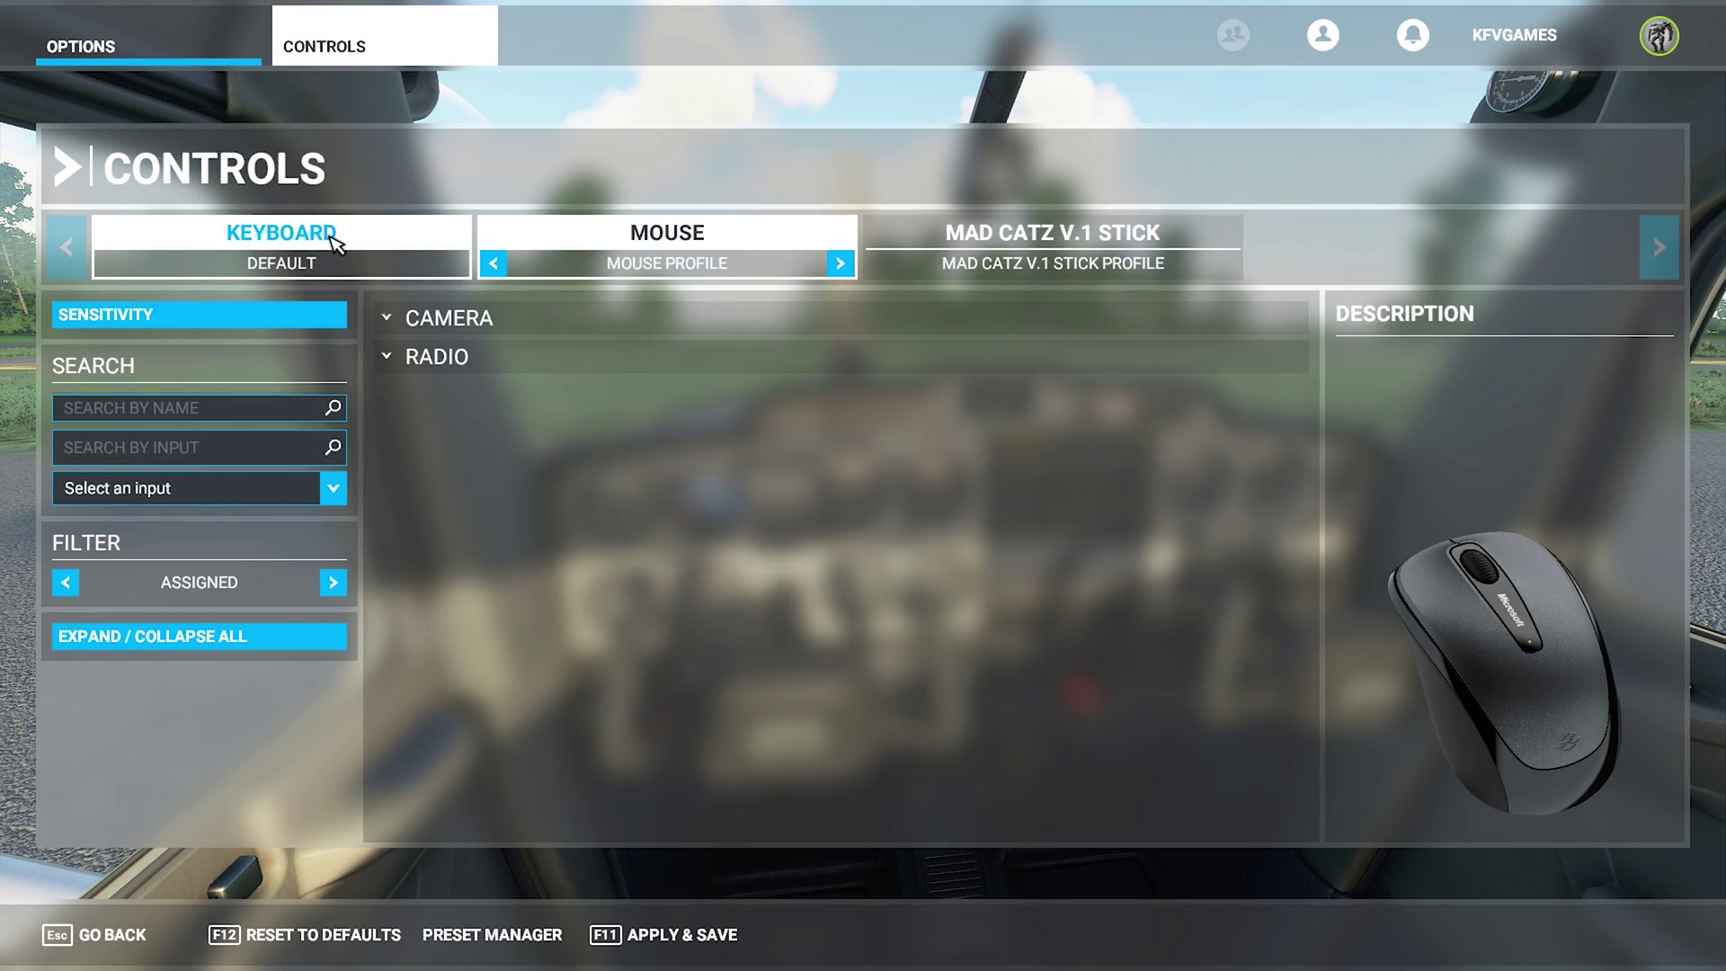
{"action": "left_click", "coordinate": [333, 583]}
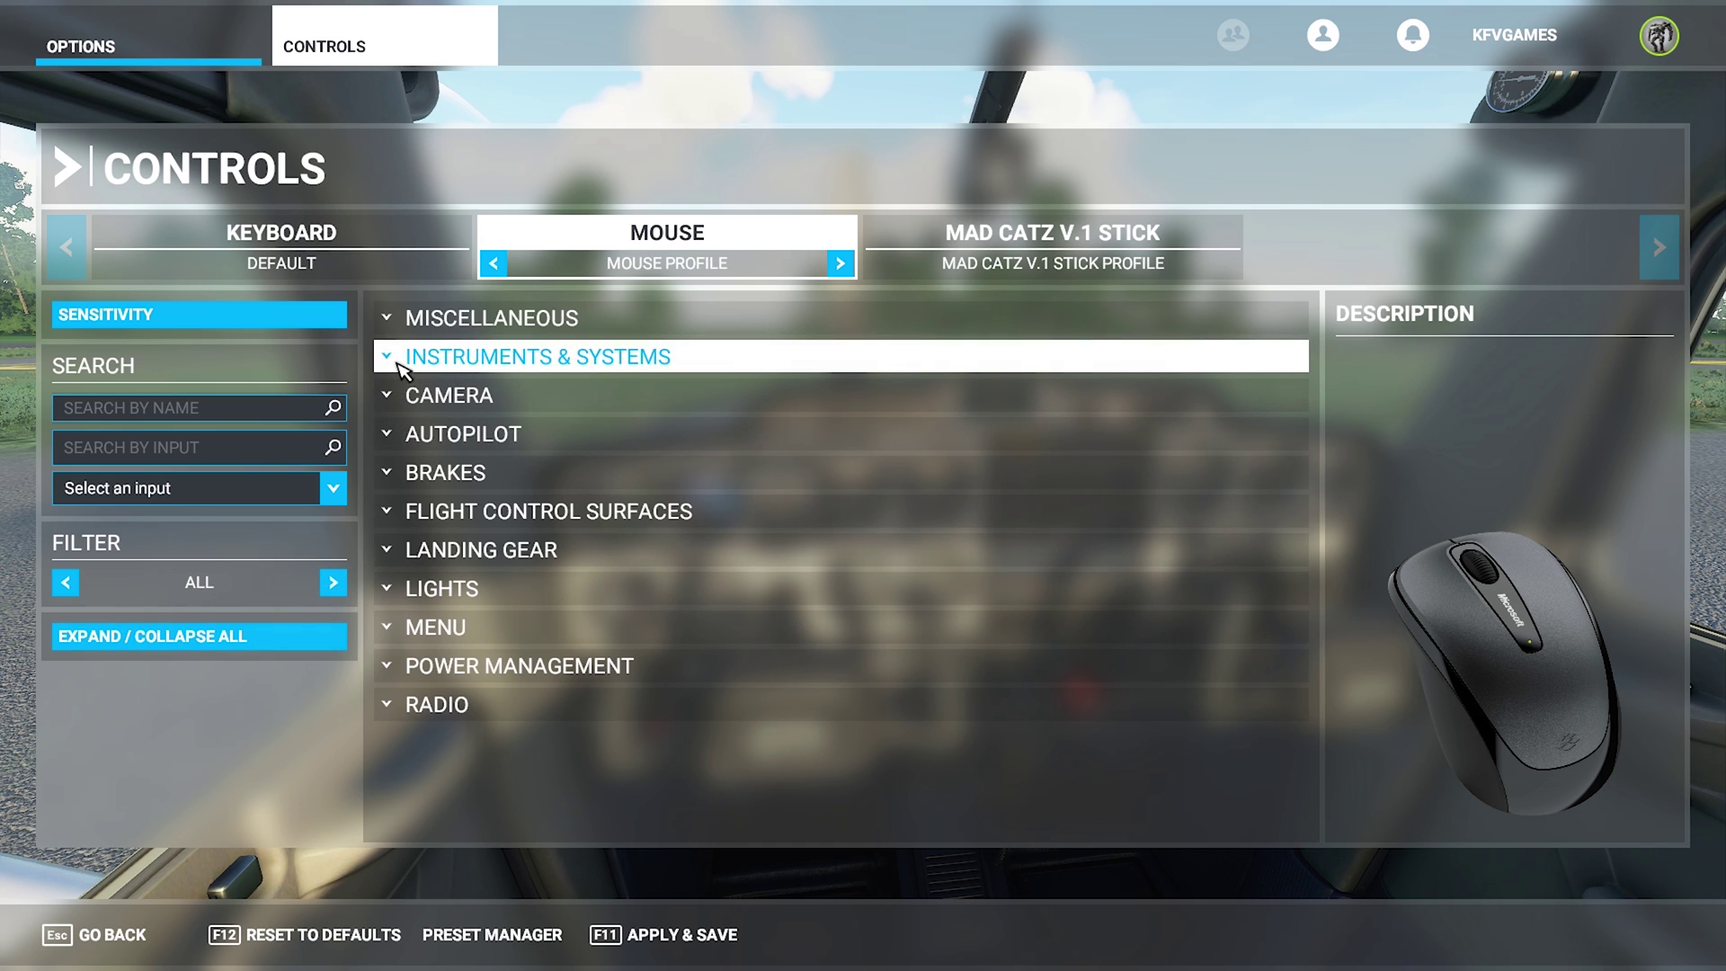
- Examine the Anti Ice and Electrics commands under Instruments & Systems in the mouse profile
{"action": "left_click", "coordinate": [399, 357]}
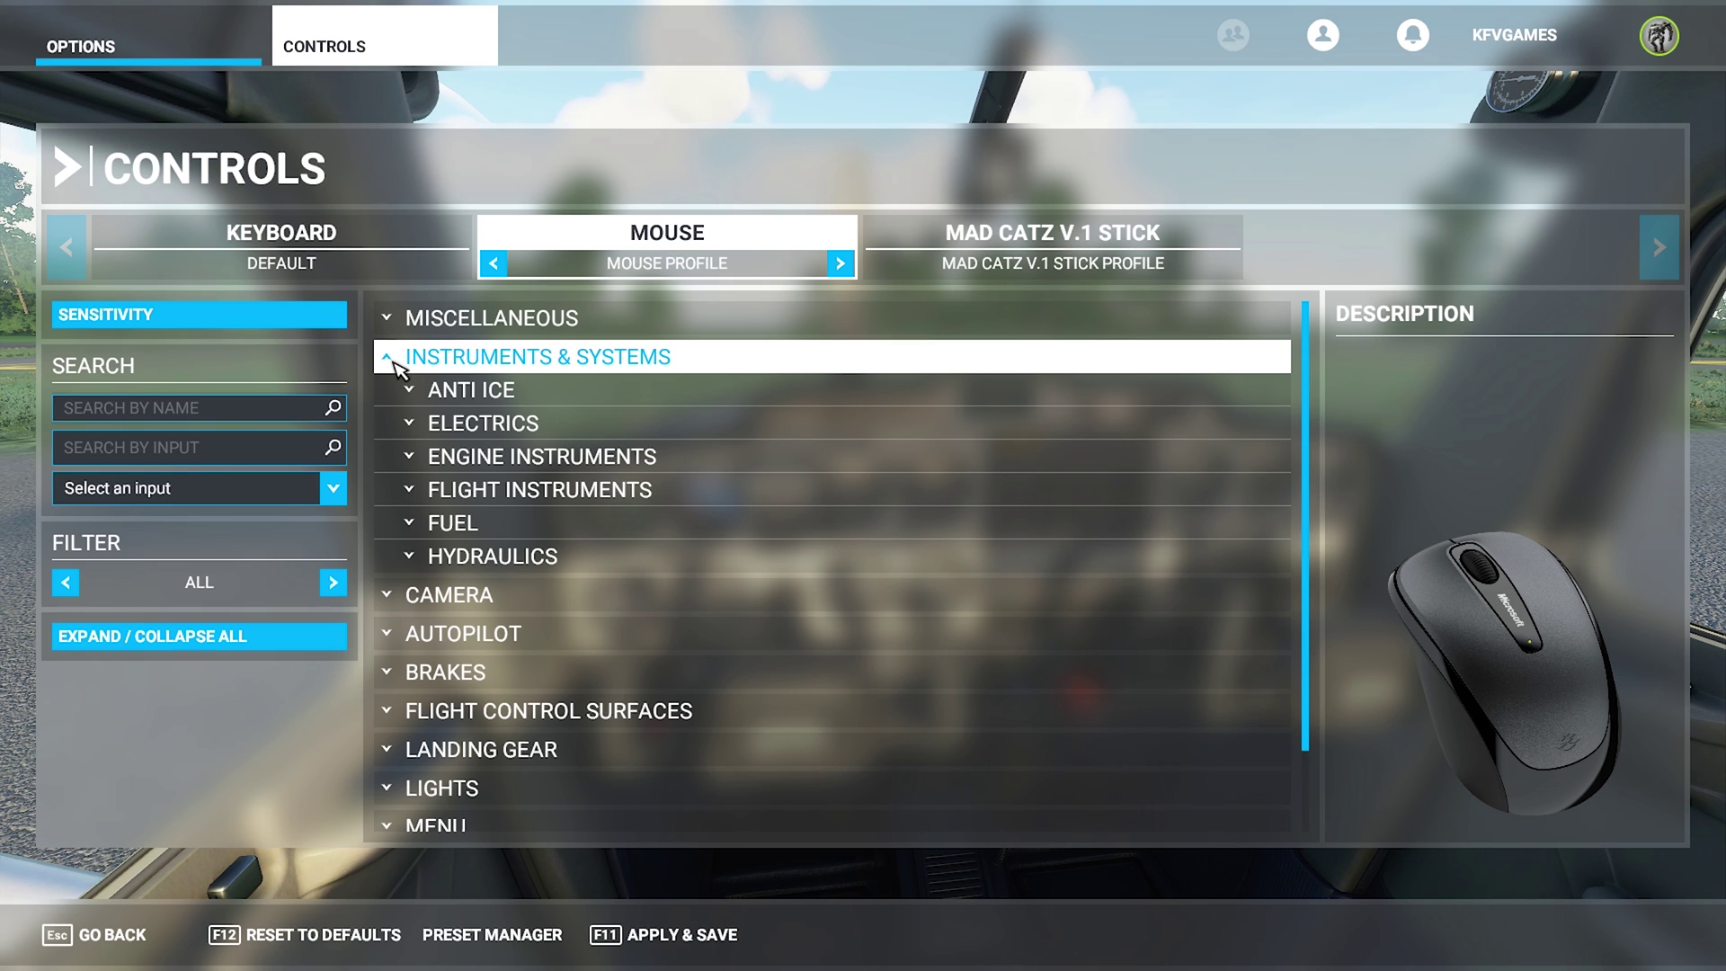
{"action": "left_click", "coordinate": [413, 394]}
{"action": "scroll", "coordinate": [1007, 593], "scroll_direction": "down", "scroll_amount": 10}
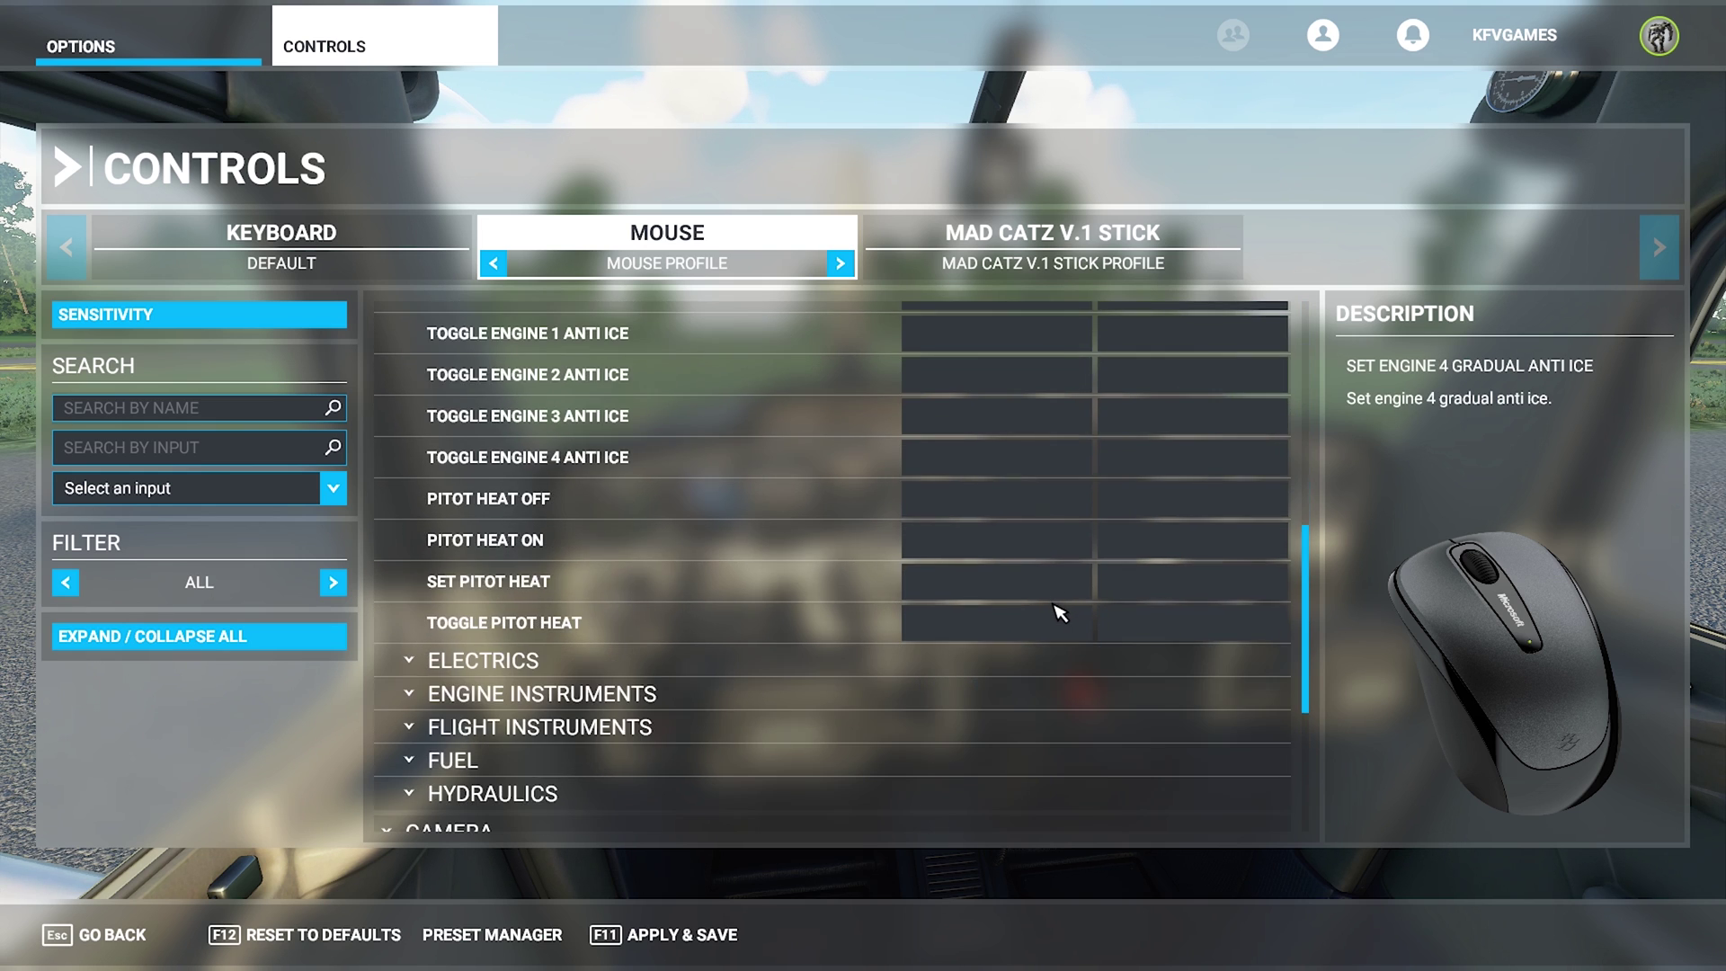
{"action": "scroll", "coordinate": [1059, 608], "scroll_direction": "up", "scroll_amount": 4}
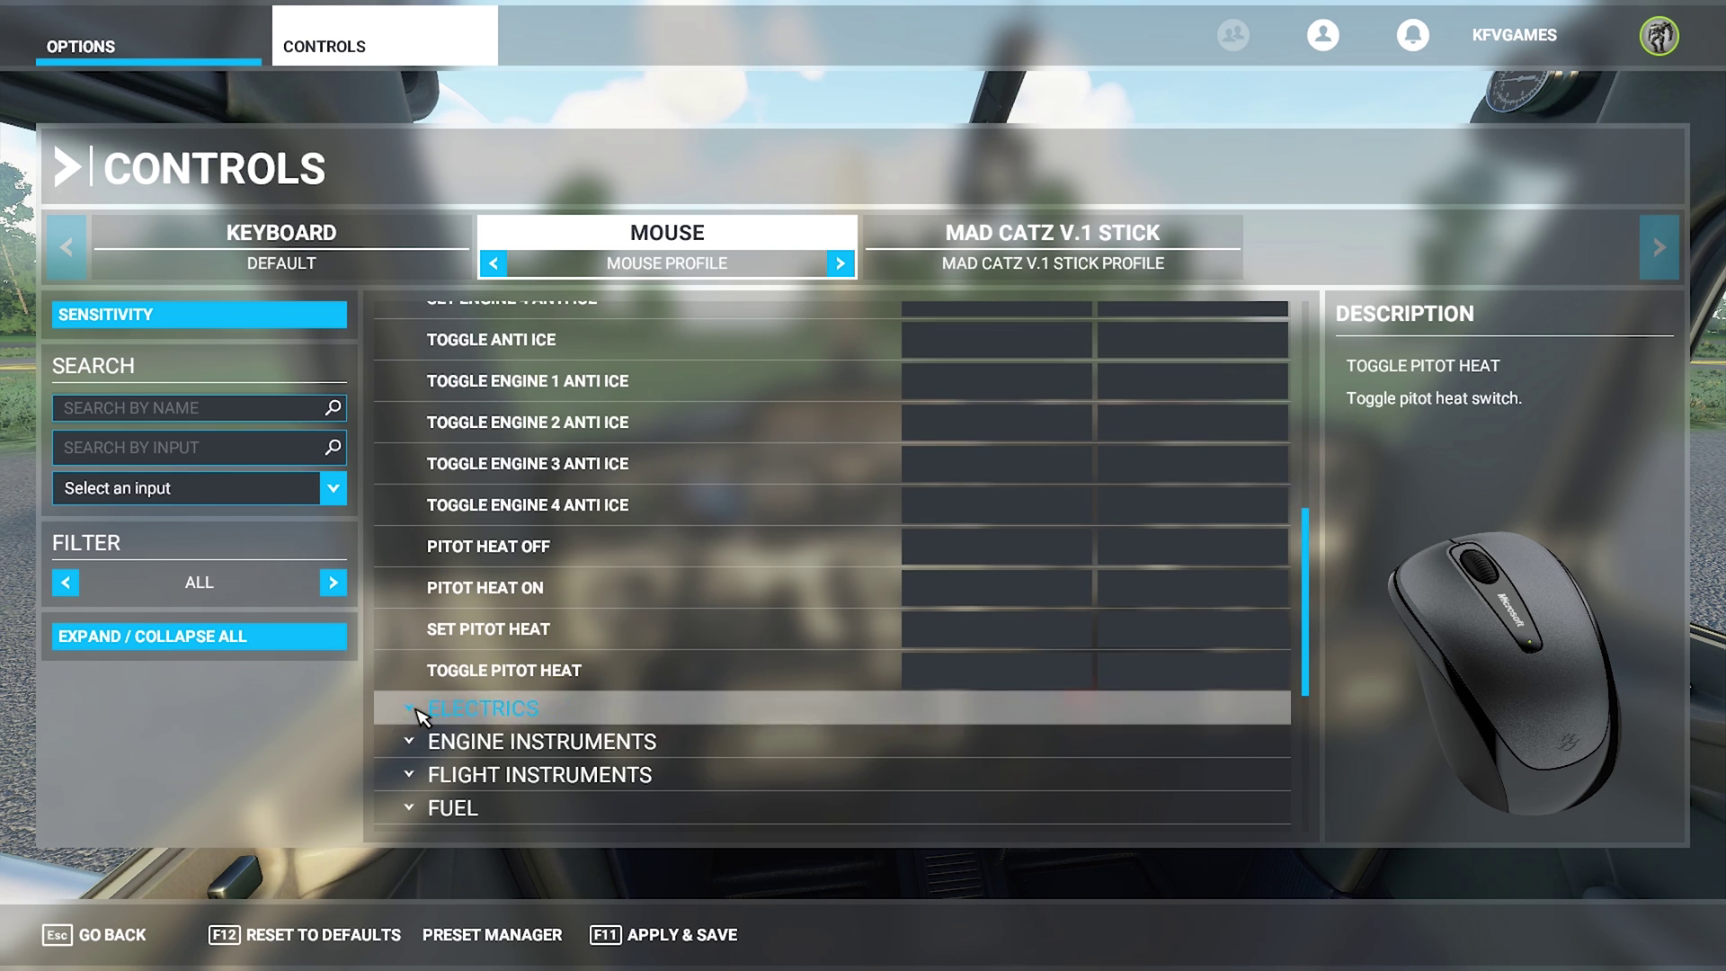
{"action": "left_click", "coordinate": [423, 710]}
{"action": "scroll", "coordinate": [1049, 686], "scroll_direction": "down", "scroll_amount": 6}
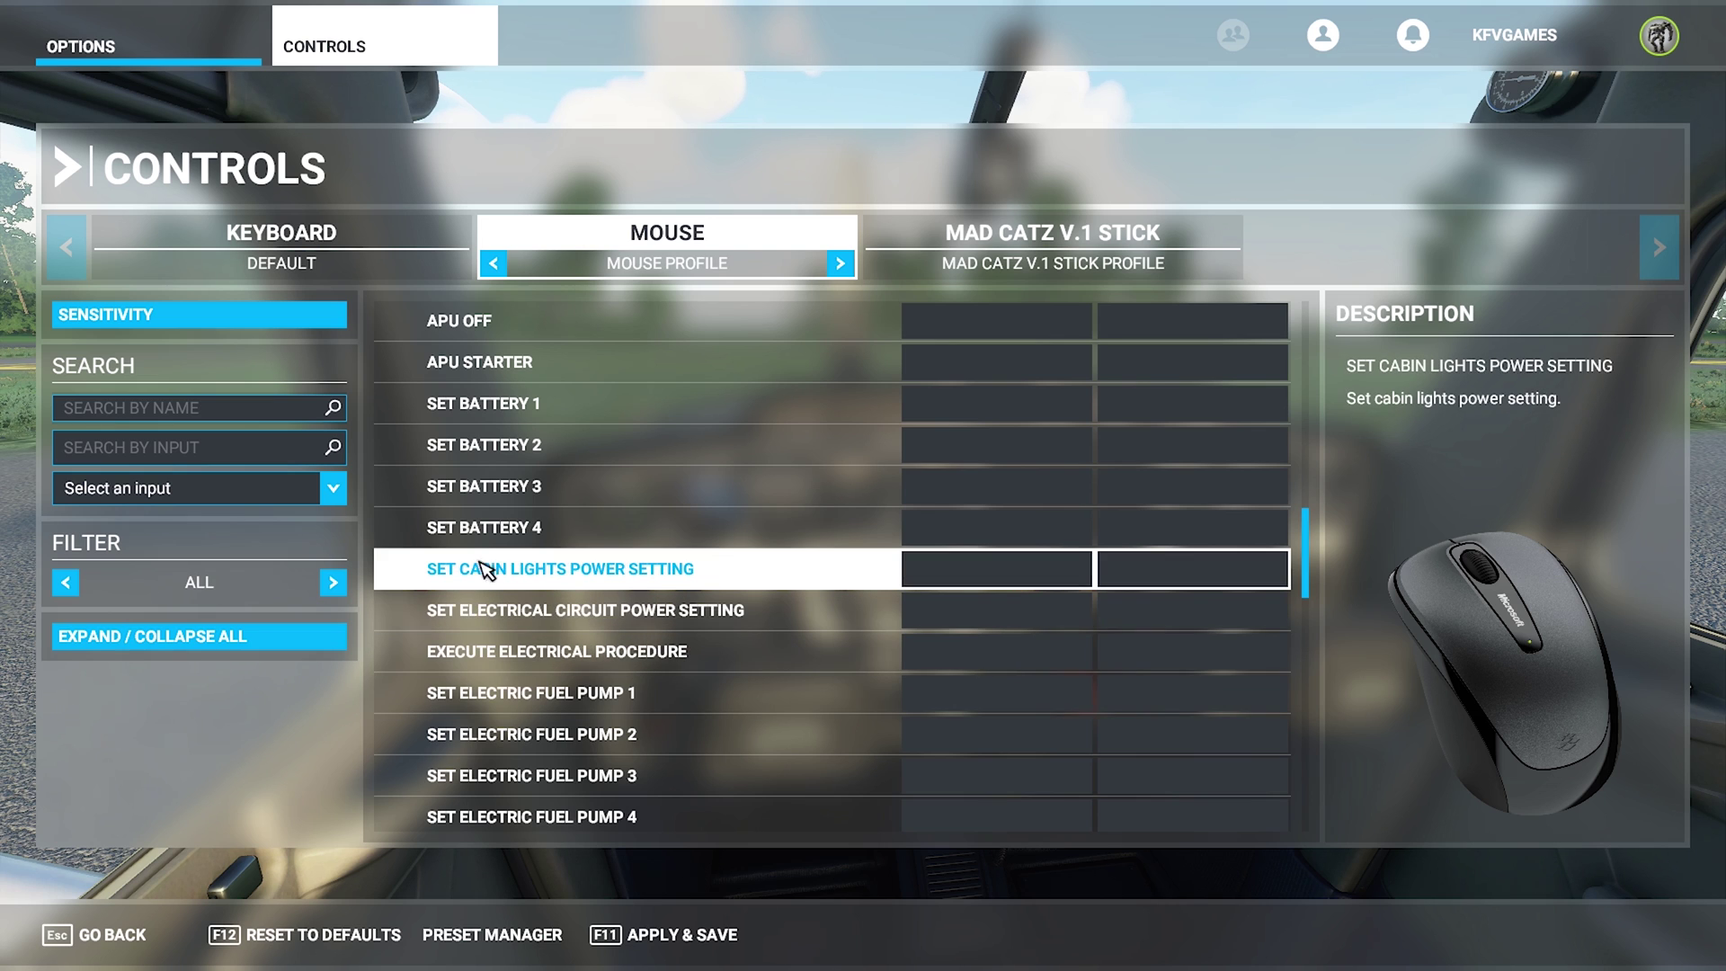
{"action": "scroll", "coordinate": [458, 531], "scroll_direction": "up", "scroll_amount": 10}
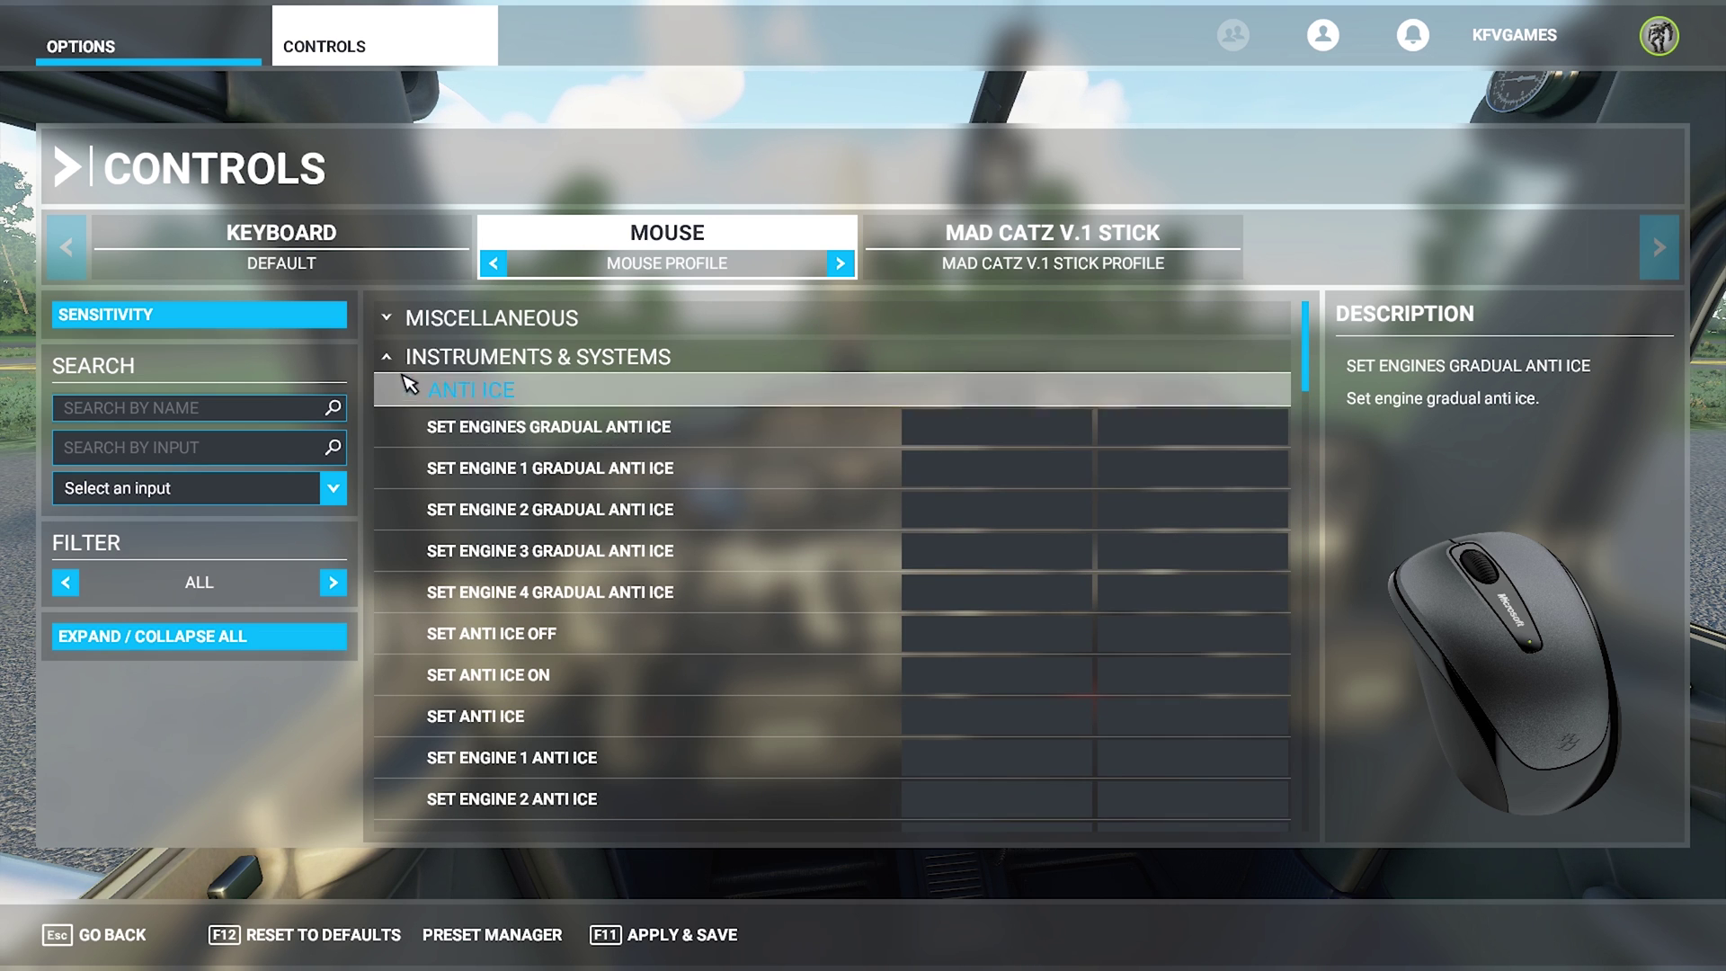
- Collapse Instruments & Systems and examine the Brakes and Landing Gear commands in the mouse profile
{"action": "left_click", "coordinate": [392, 357]}
{"action": "left_click", "coordinate": [387, 476]}
{"action": "scroll", "coordinate": [1054, 653], "scroll_direction": "down", "scroll_amount": 3}
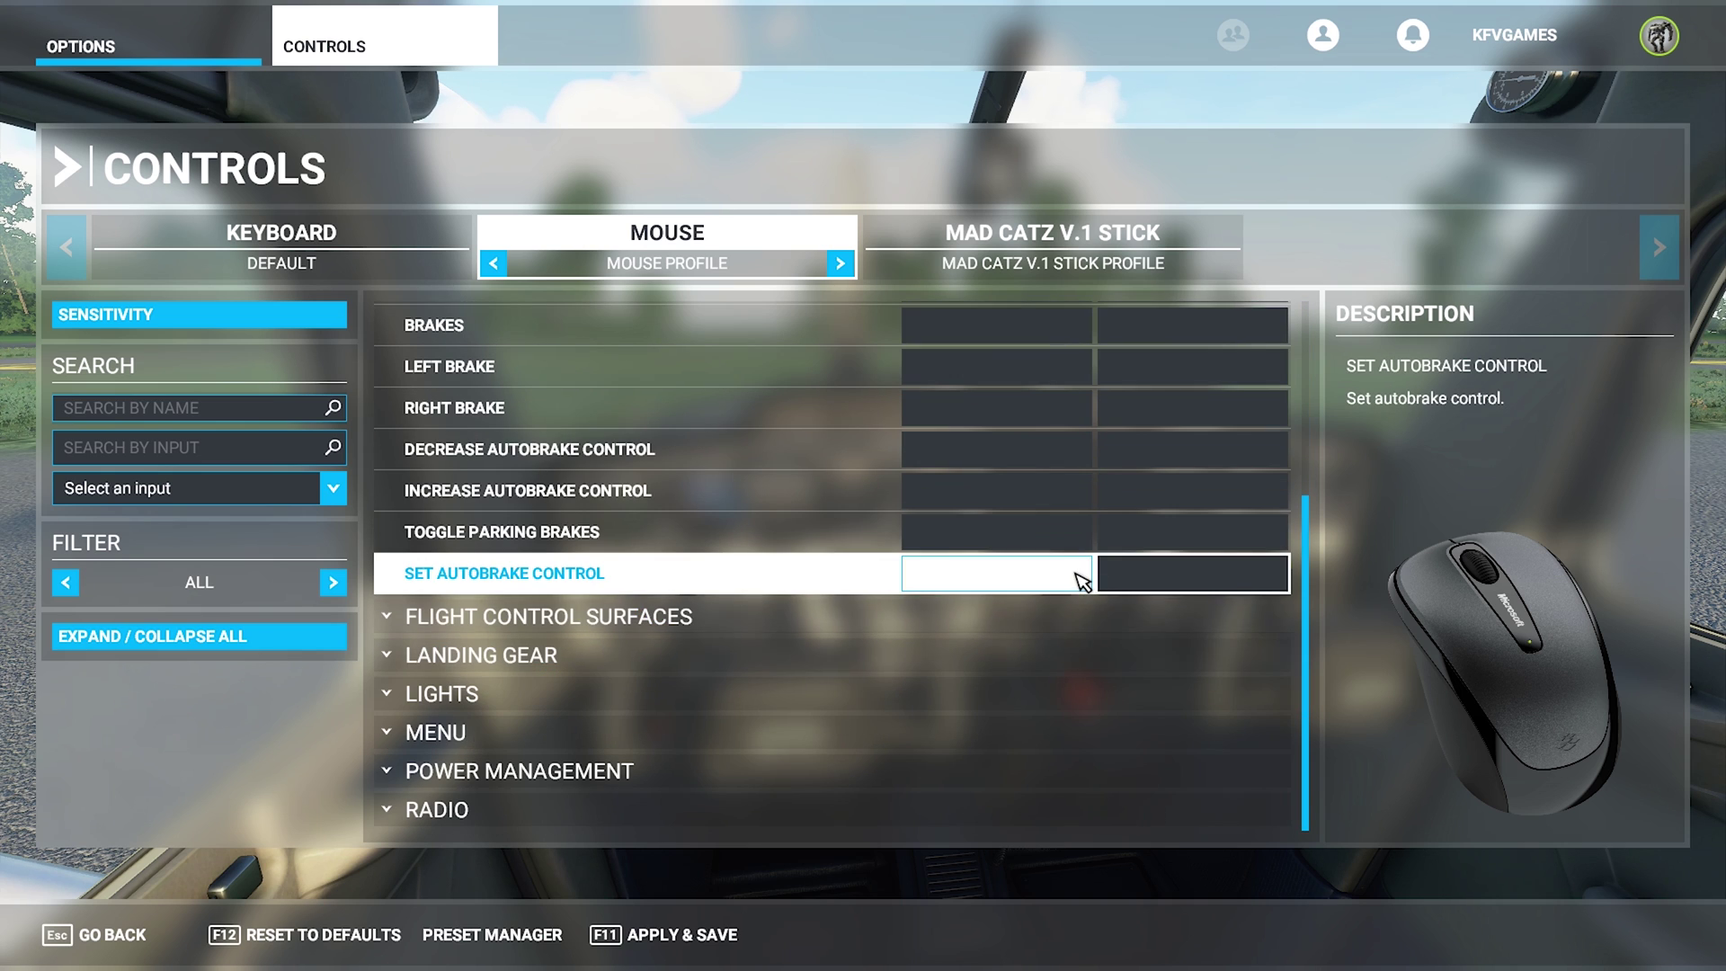
{"action": "scroll", "coordinate": [1079, 575], "scroll_direction": "up", "scroll_amount": 3}
{"action": "scroll", "coordinate": [1079, 582], "scroll_direction": "down", "scroll_amount": 3}
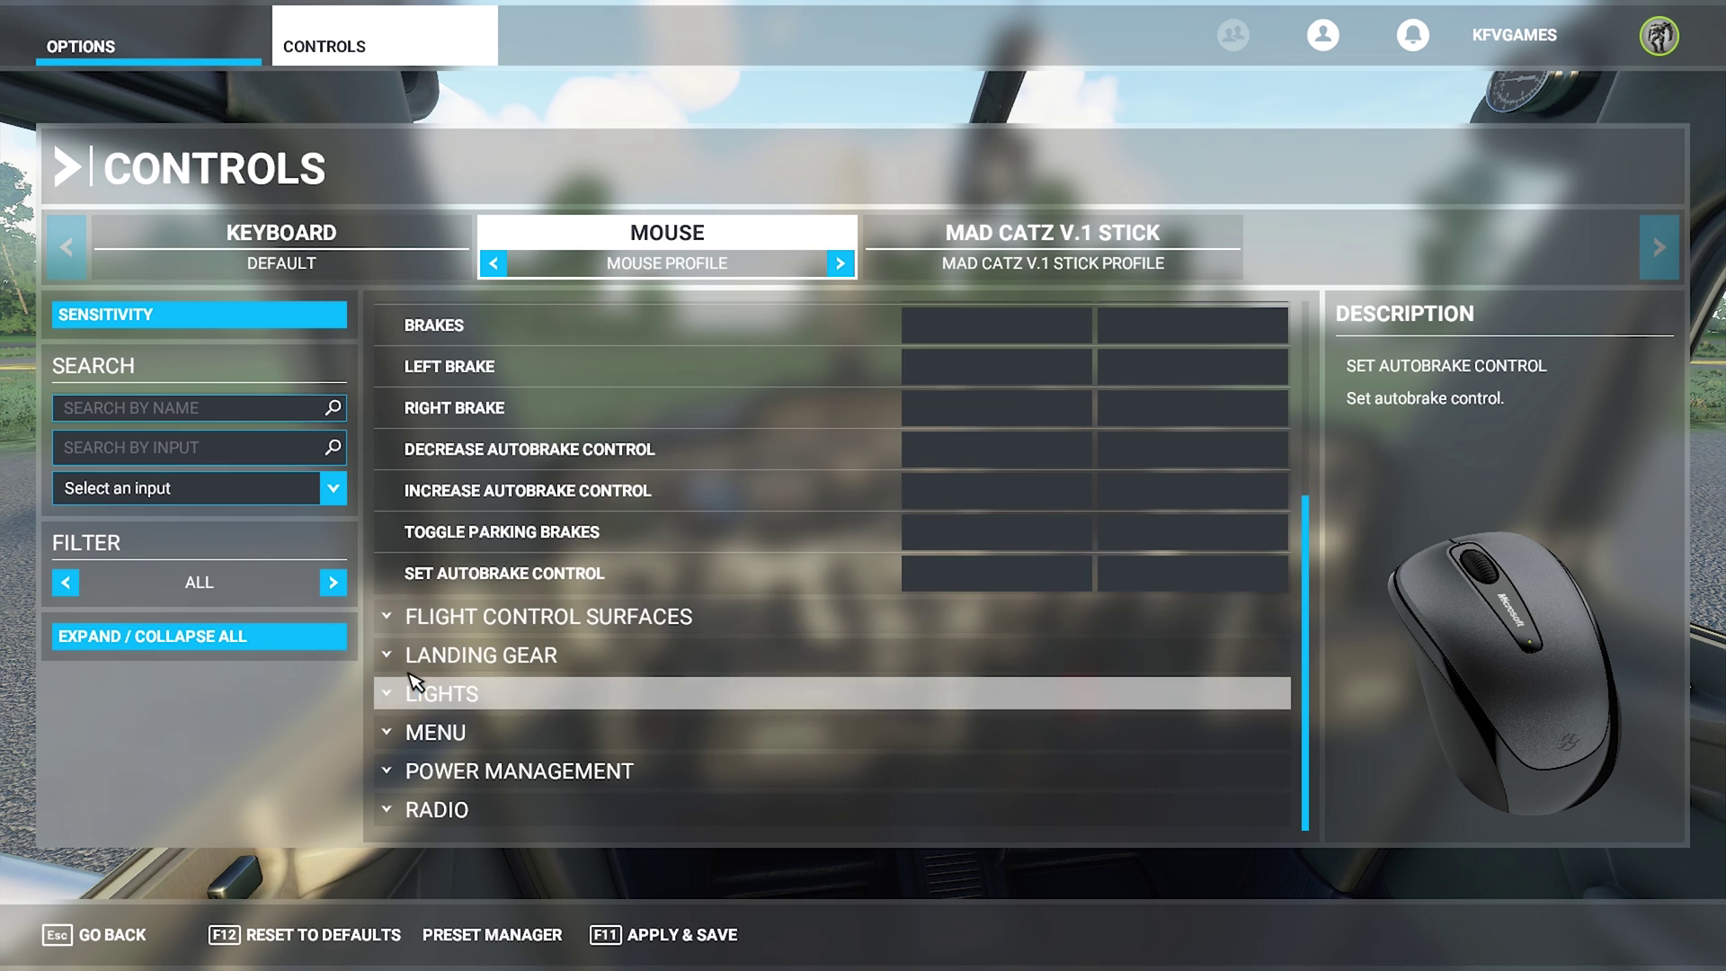
{"action": "left_click", "coordinate": [719, 656]}
{"action": "scroll", "coordinate": [726, 735], "scroll_direction": "down", "scroll_amount": 3}
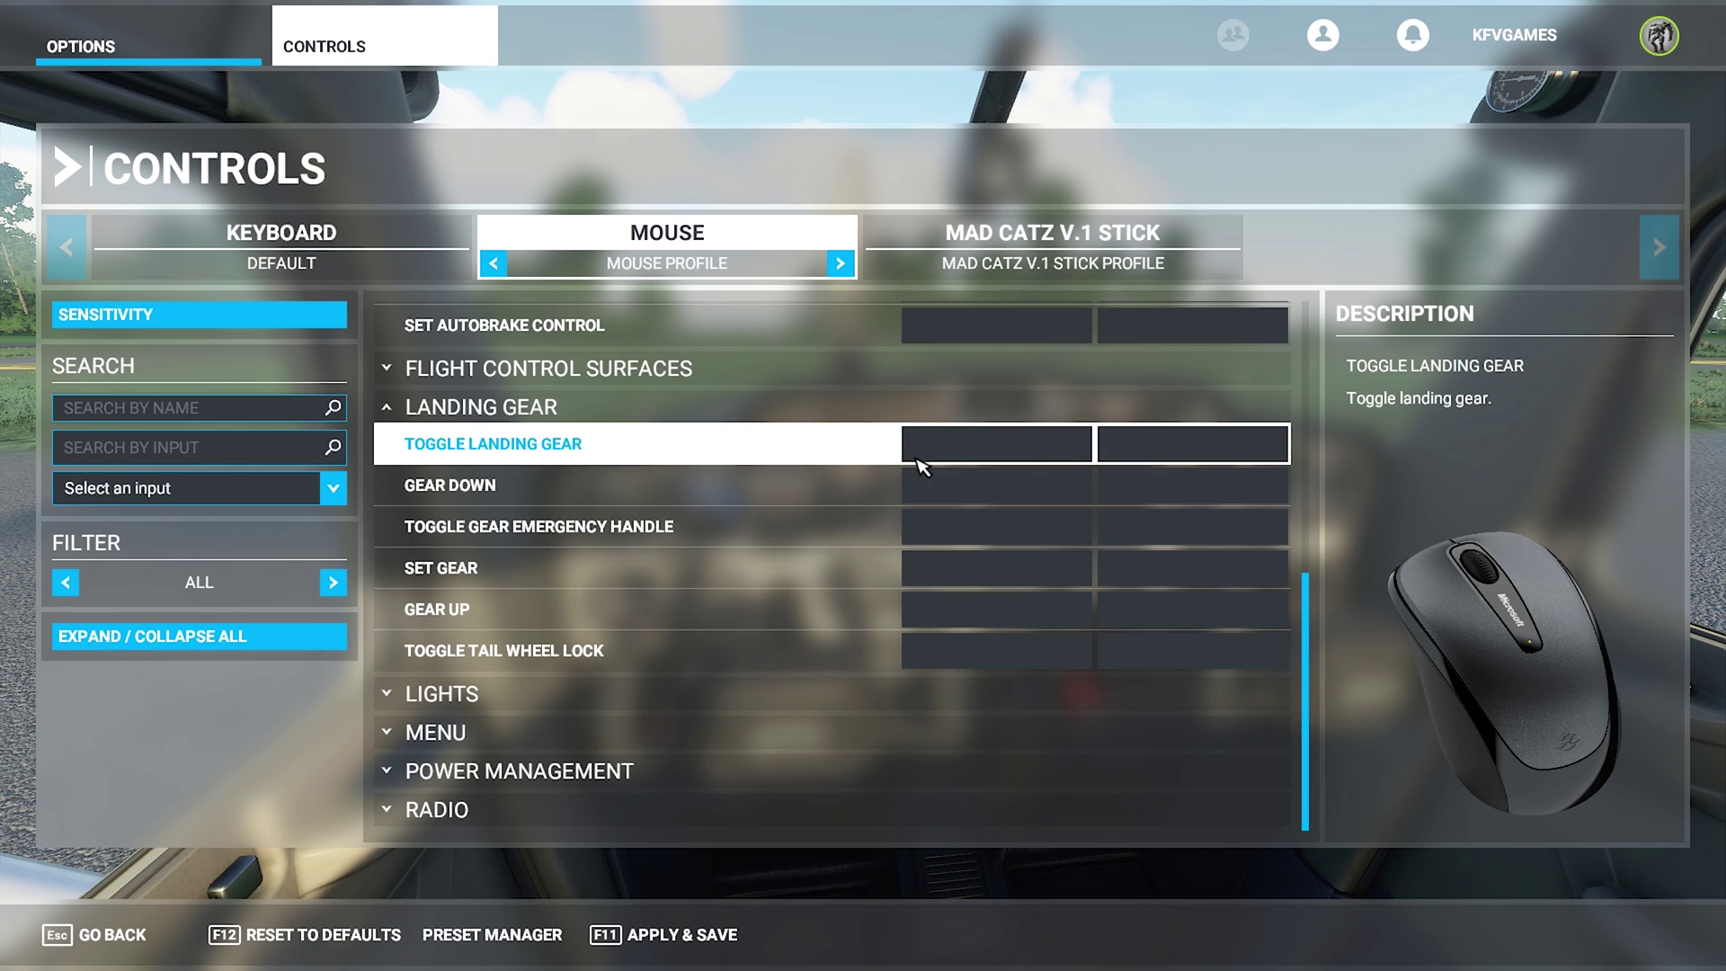
- Filter the keyboard's Default profile to Essentials and examine its engine, cockpit camera, external camera and instrument view bindings
{"action": "left_click", "coordinate": [242, 277]}
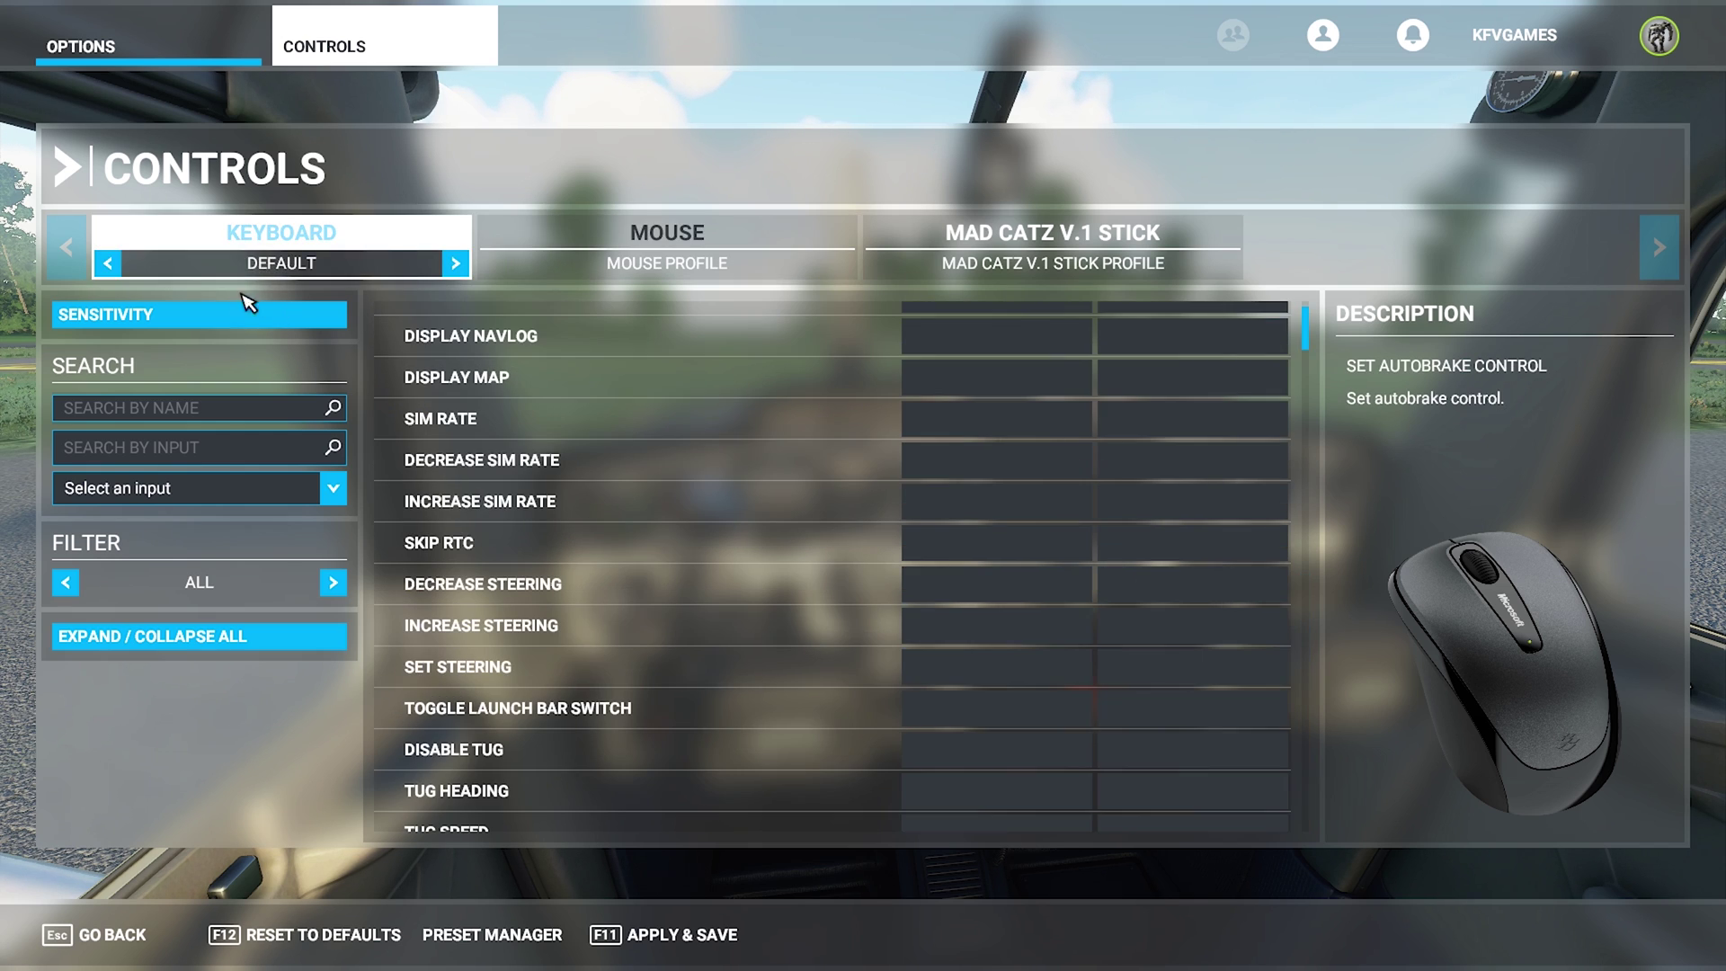
{"action": "left_click", "coordinate": [334, 586]}
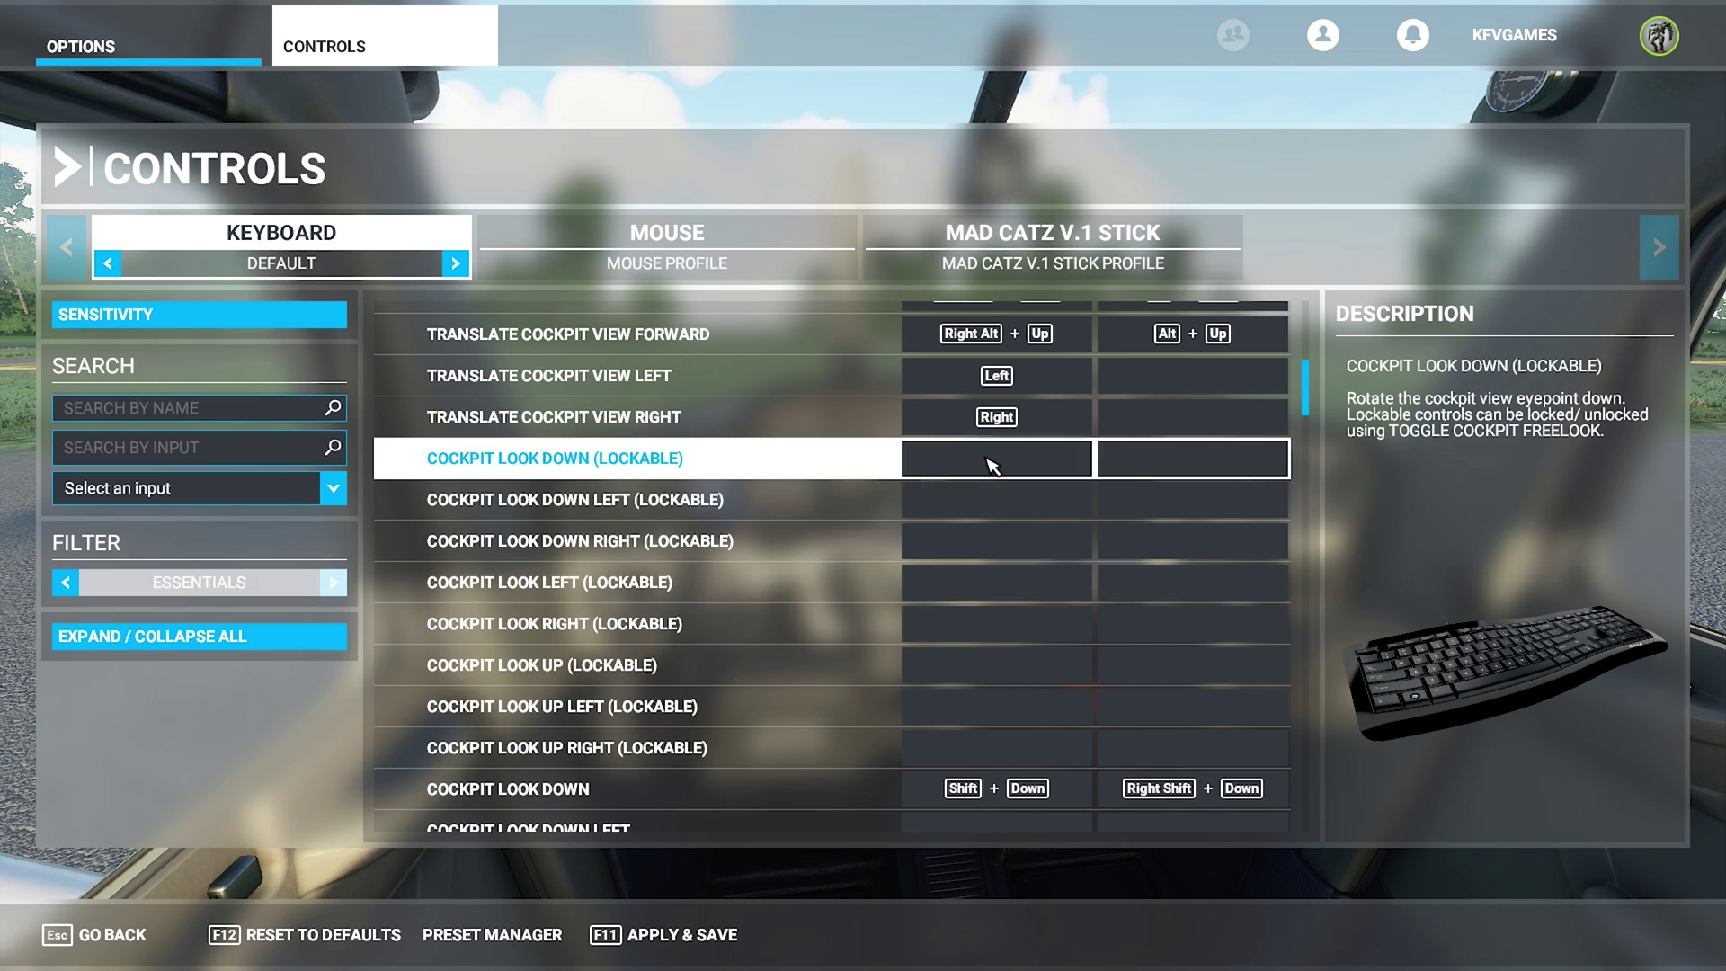
{"action": "scroll", "coordinate": [932, 451], "scroll_direction": "up", "scroll_amount": 10}
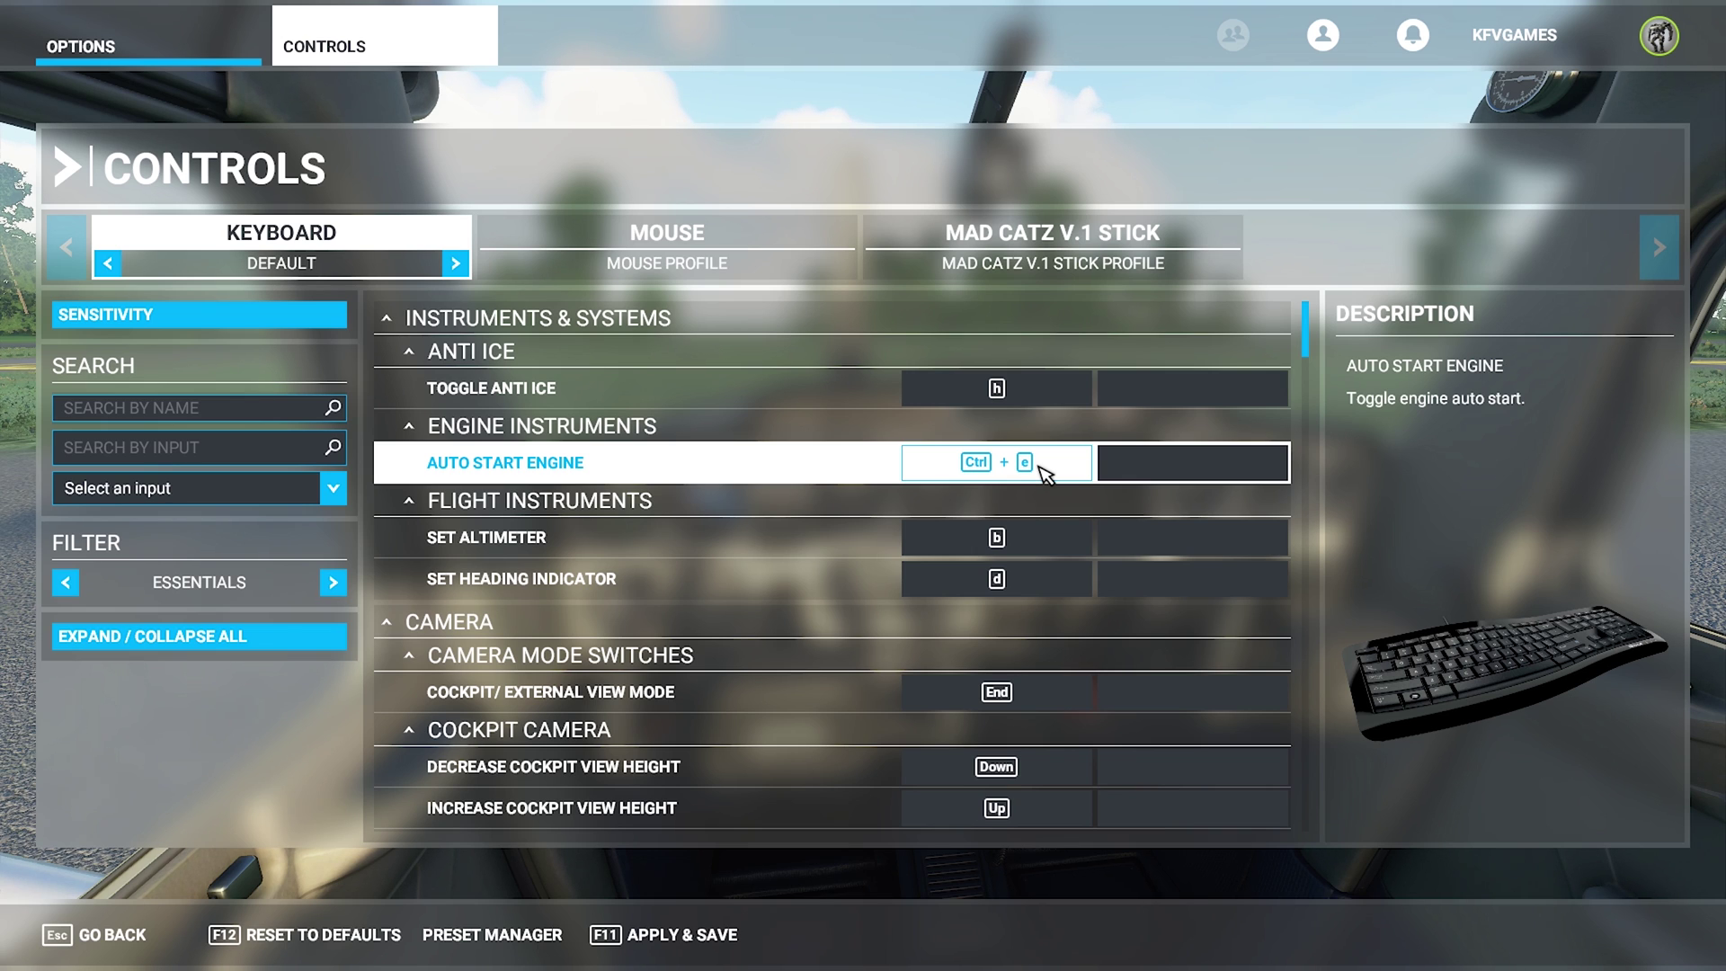
{"action": "scroll", "coordinate": [1043, 475], "scroll_direction": "down", "scroll_amount": 10}
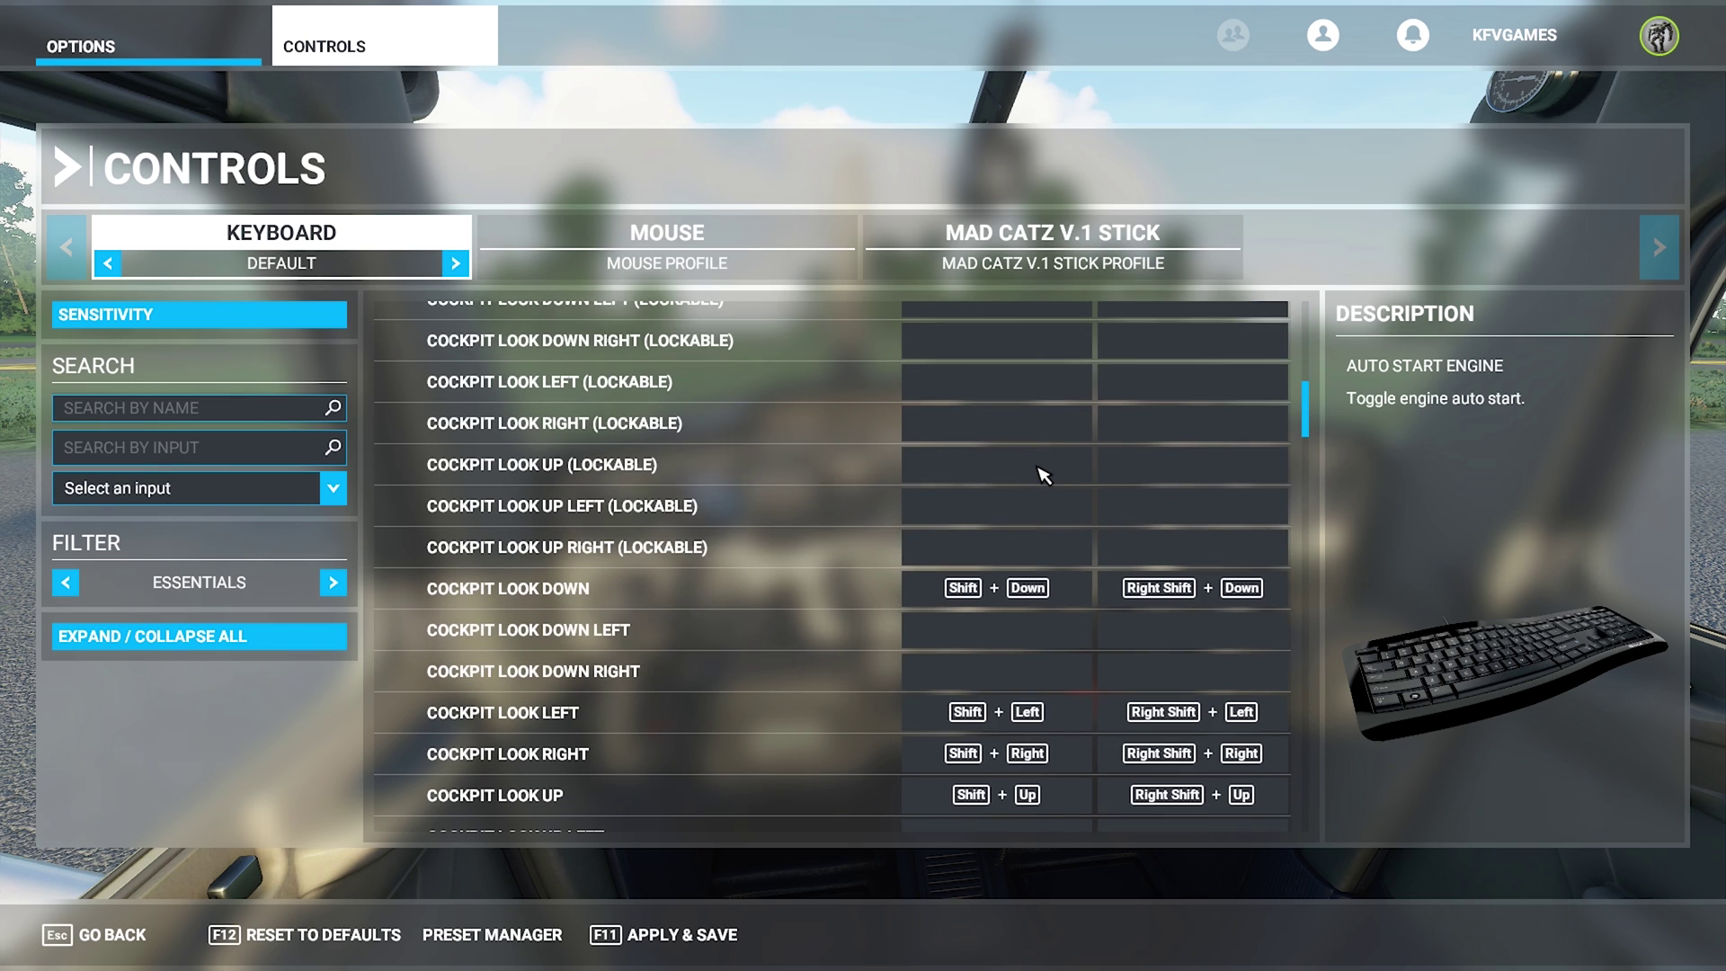
{"action": "scroll", "coordinate": [1043, 474], "scroll_direction": "down", "scroll_amount": 5}
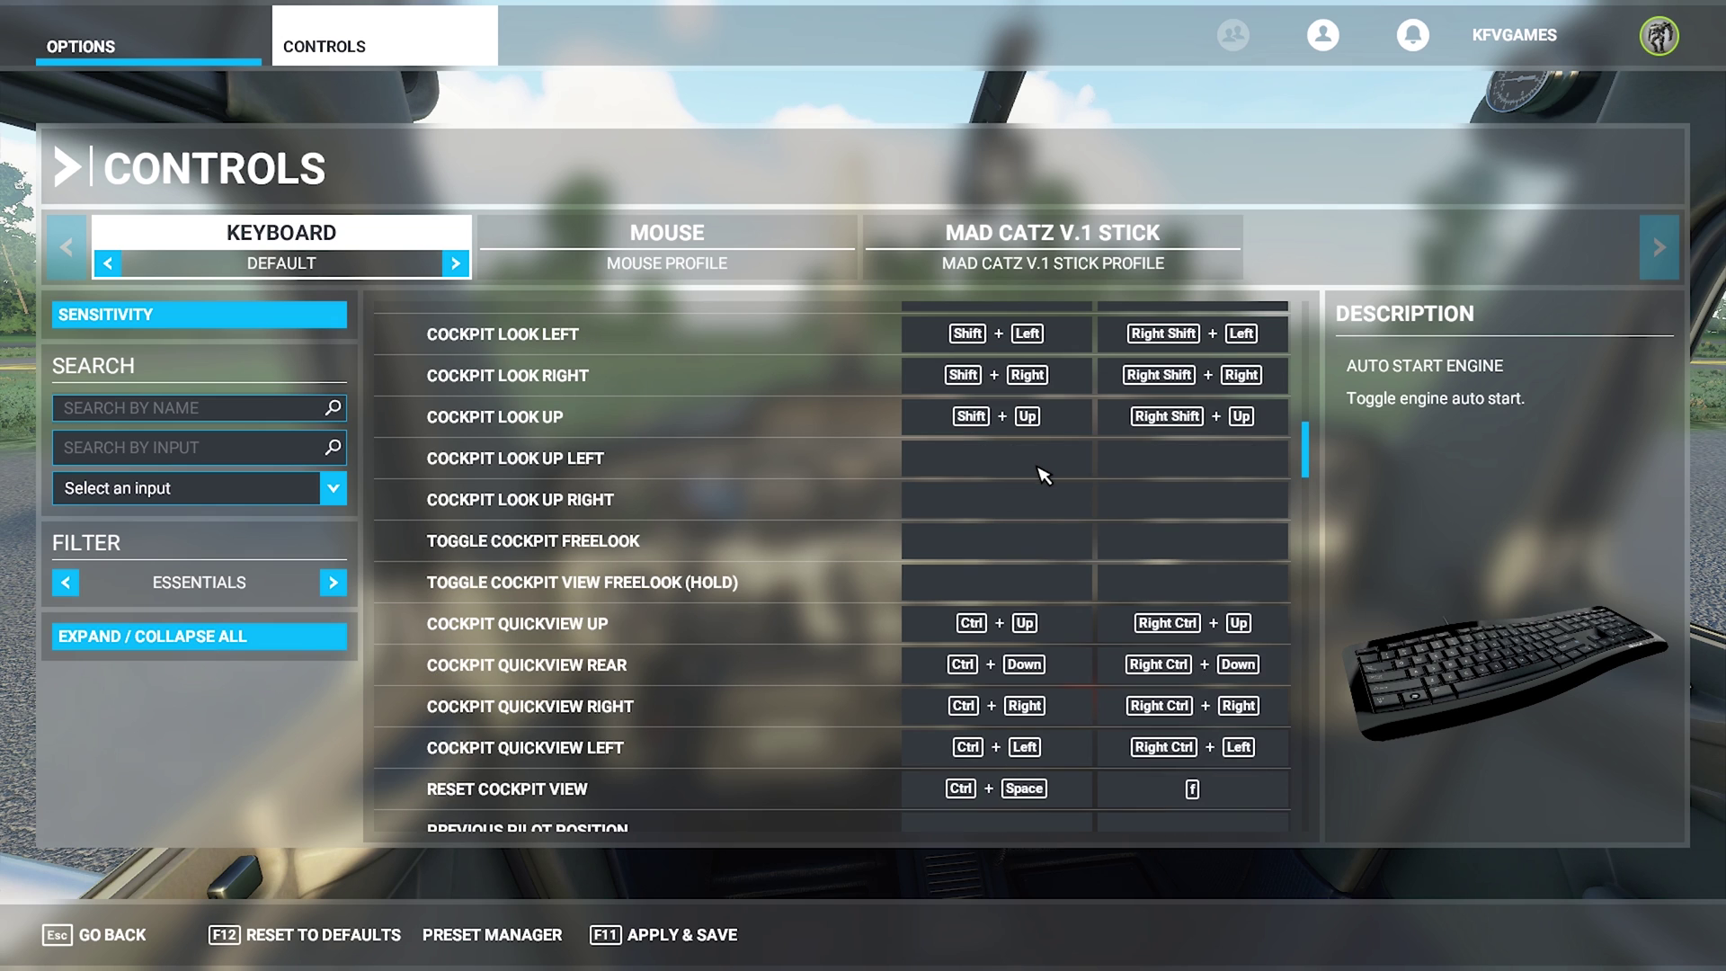
{"action": "scroll", "coordinate": [1043, 475], "scroll_direction": "up", "scroll_amount": 2}
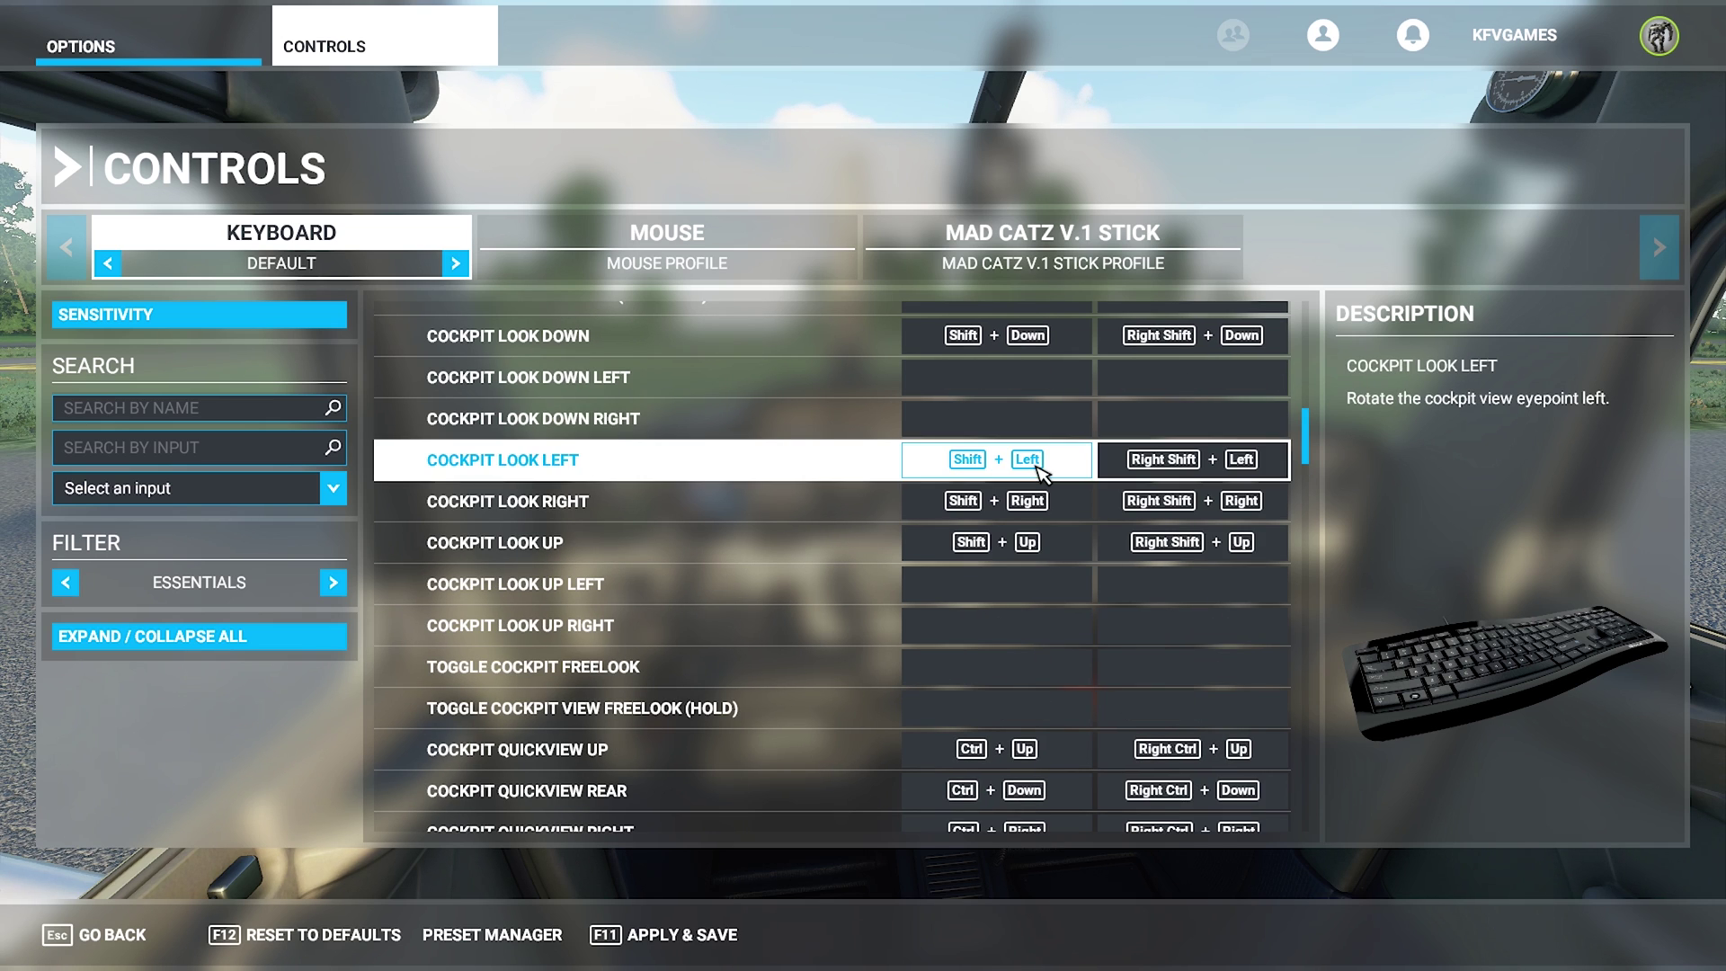
{"action": "scroll", "coordinate": [1043, 474], "scroll_direction": "down", "scroll_amount": 6}
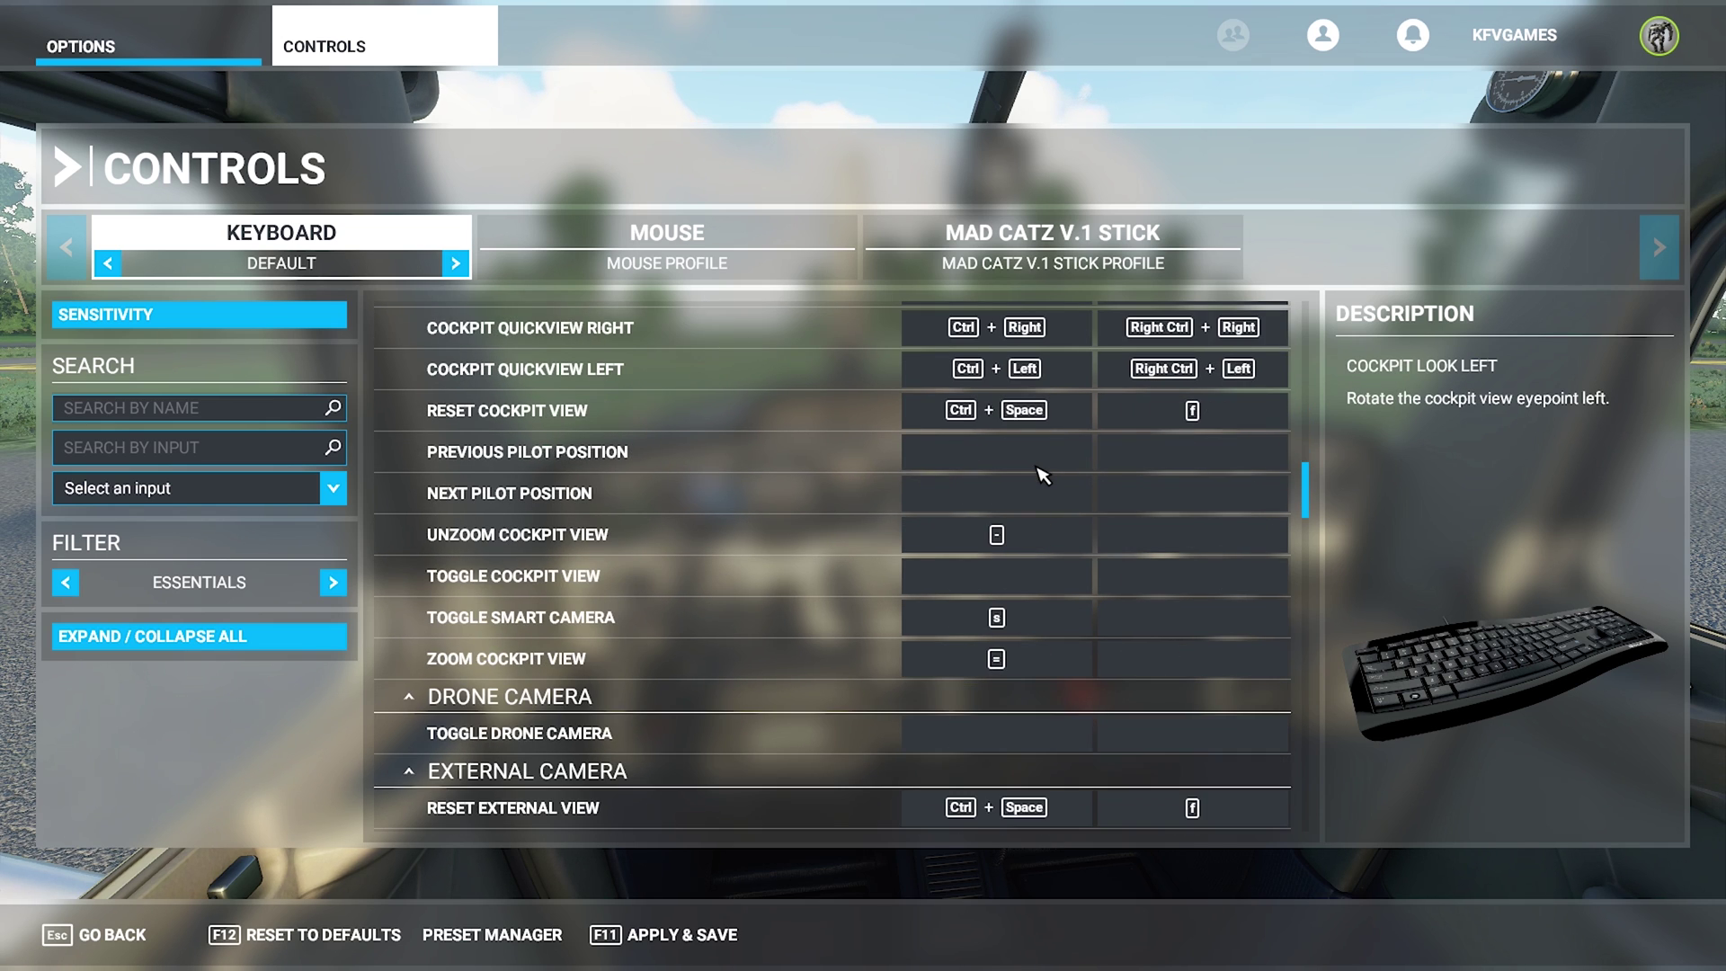
{"action": "scroll", "coordinate": [1043, 475], "scroll_direction": "down", "scroll_amount": 6}
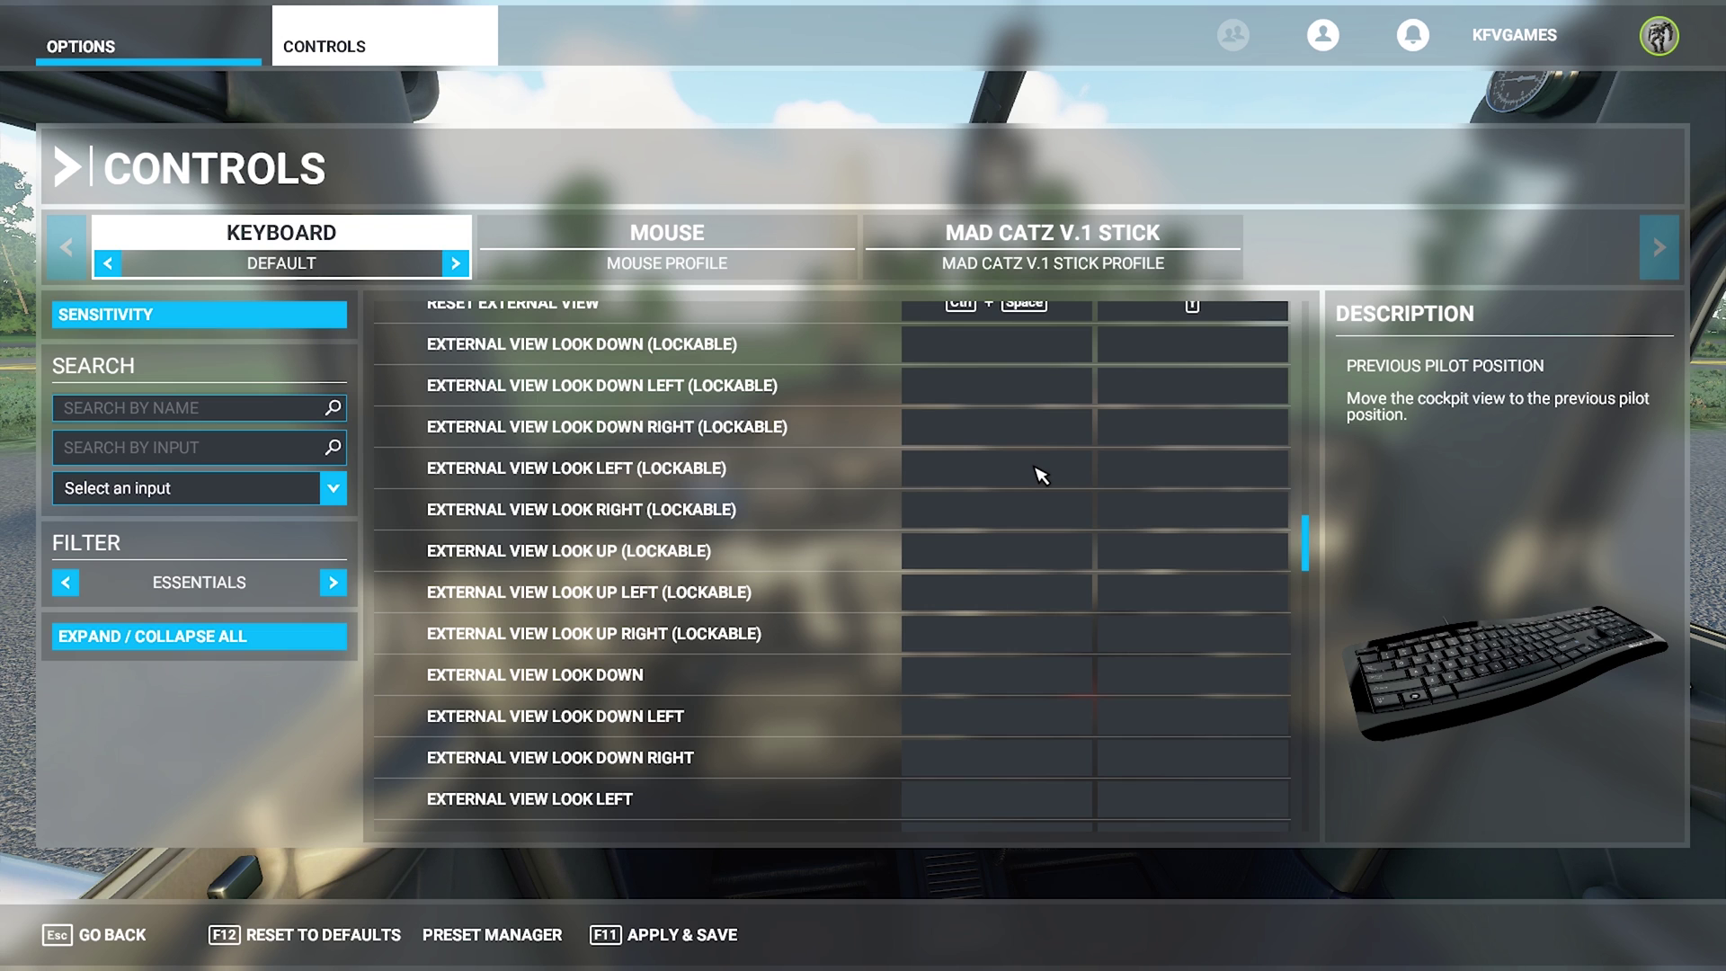
{"action": "scroll", "coordinate": [1041, 475], "scroll_direction": "down", "scroll_amount": 8}
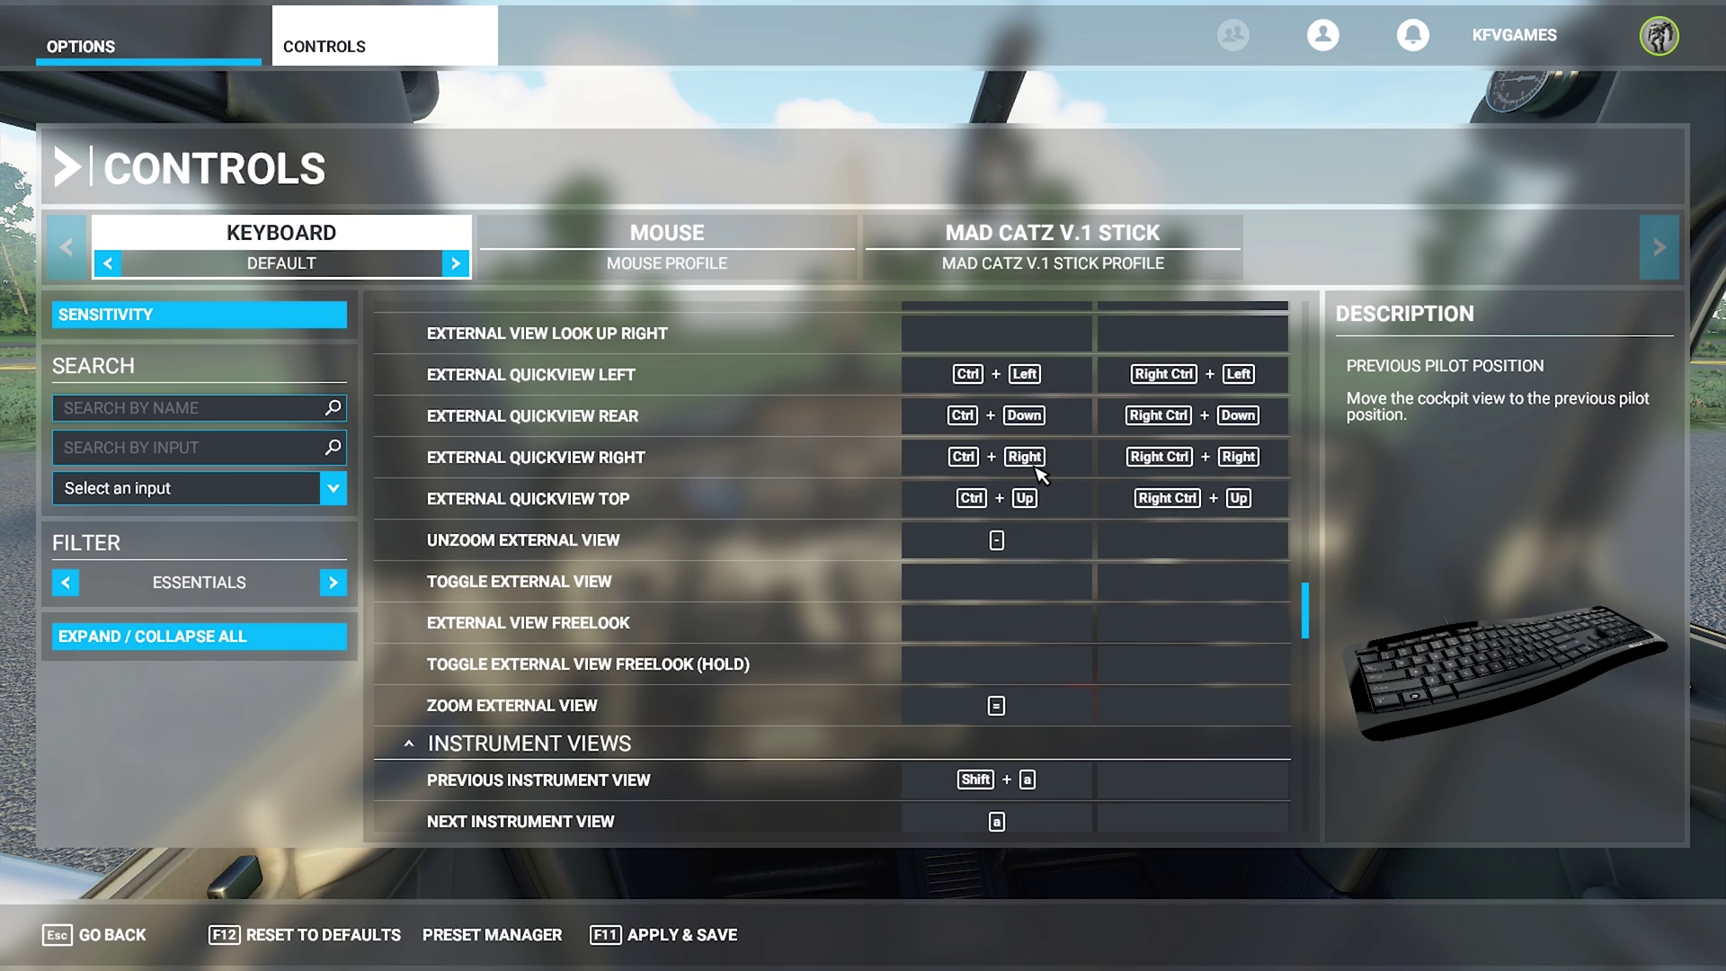
{"action": "scroll", "coordinate": [1041, 475], "scroll_direction": "down", "scroll_amount": 3}
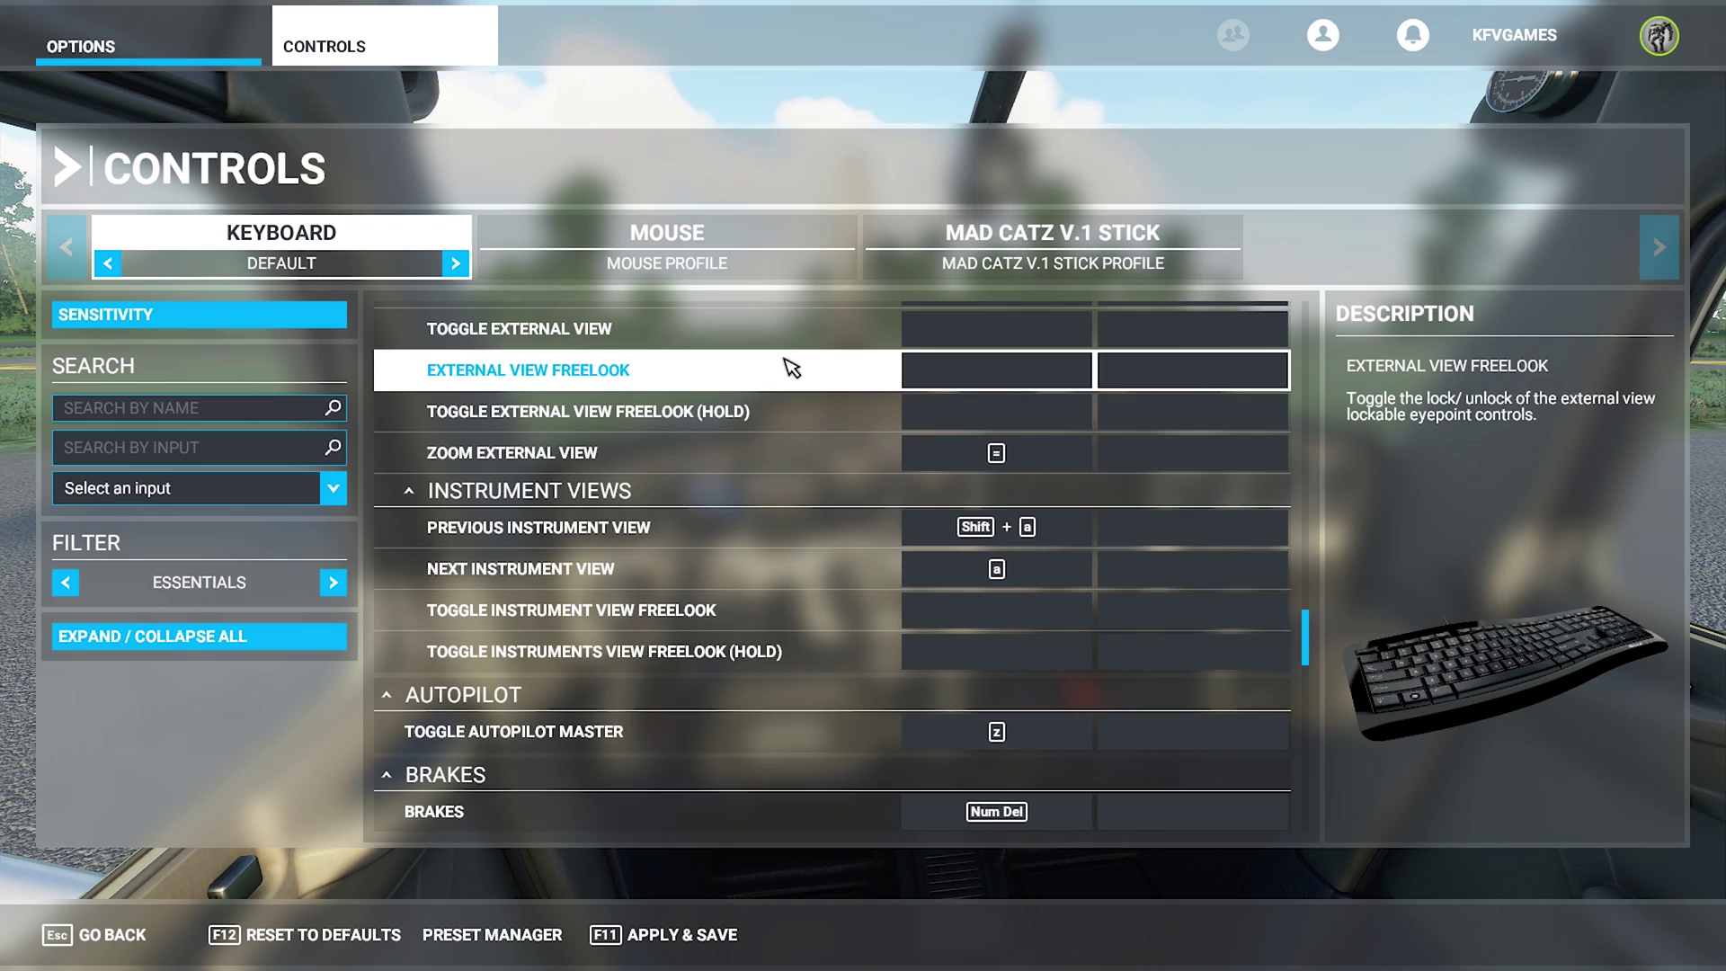
- Switch to the Mad Catz V.1 Stick profile, review its assigned inputs and list all of its commands
{"action": "left_click", "coordinate": [1076, 245]}
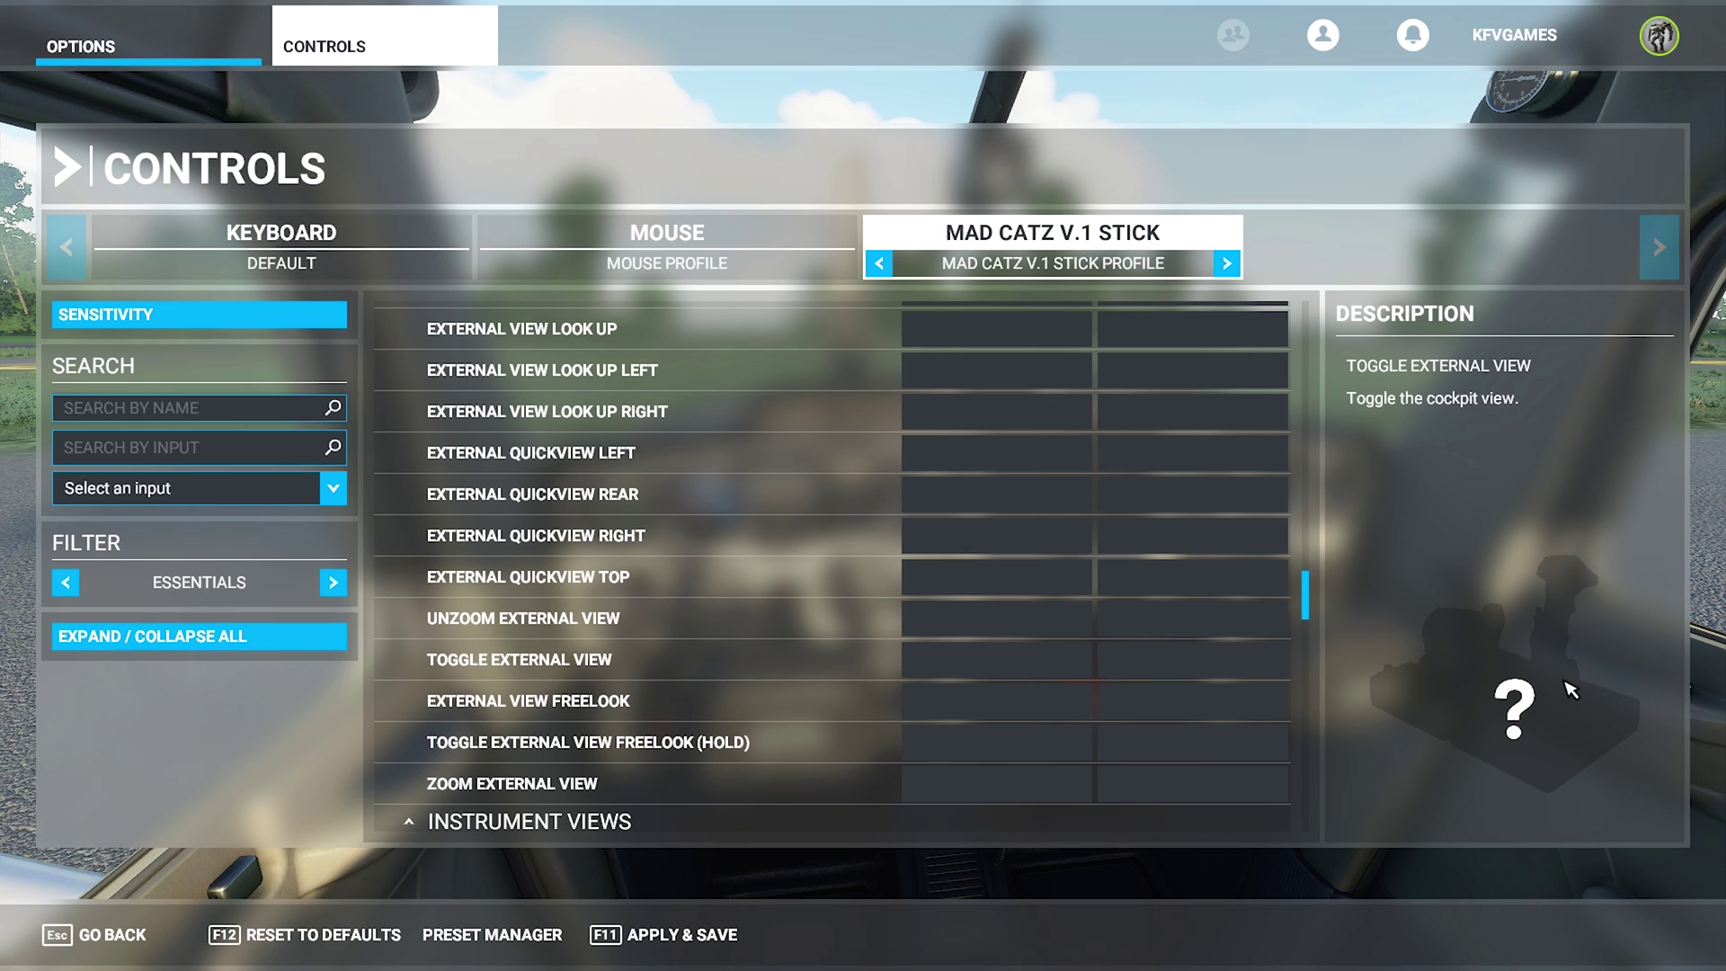
{"action": "left_click", "coordinate": [335, 589]}
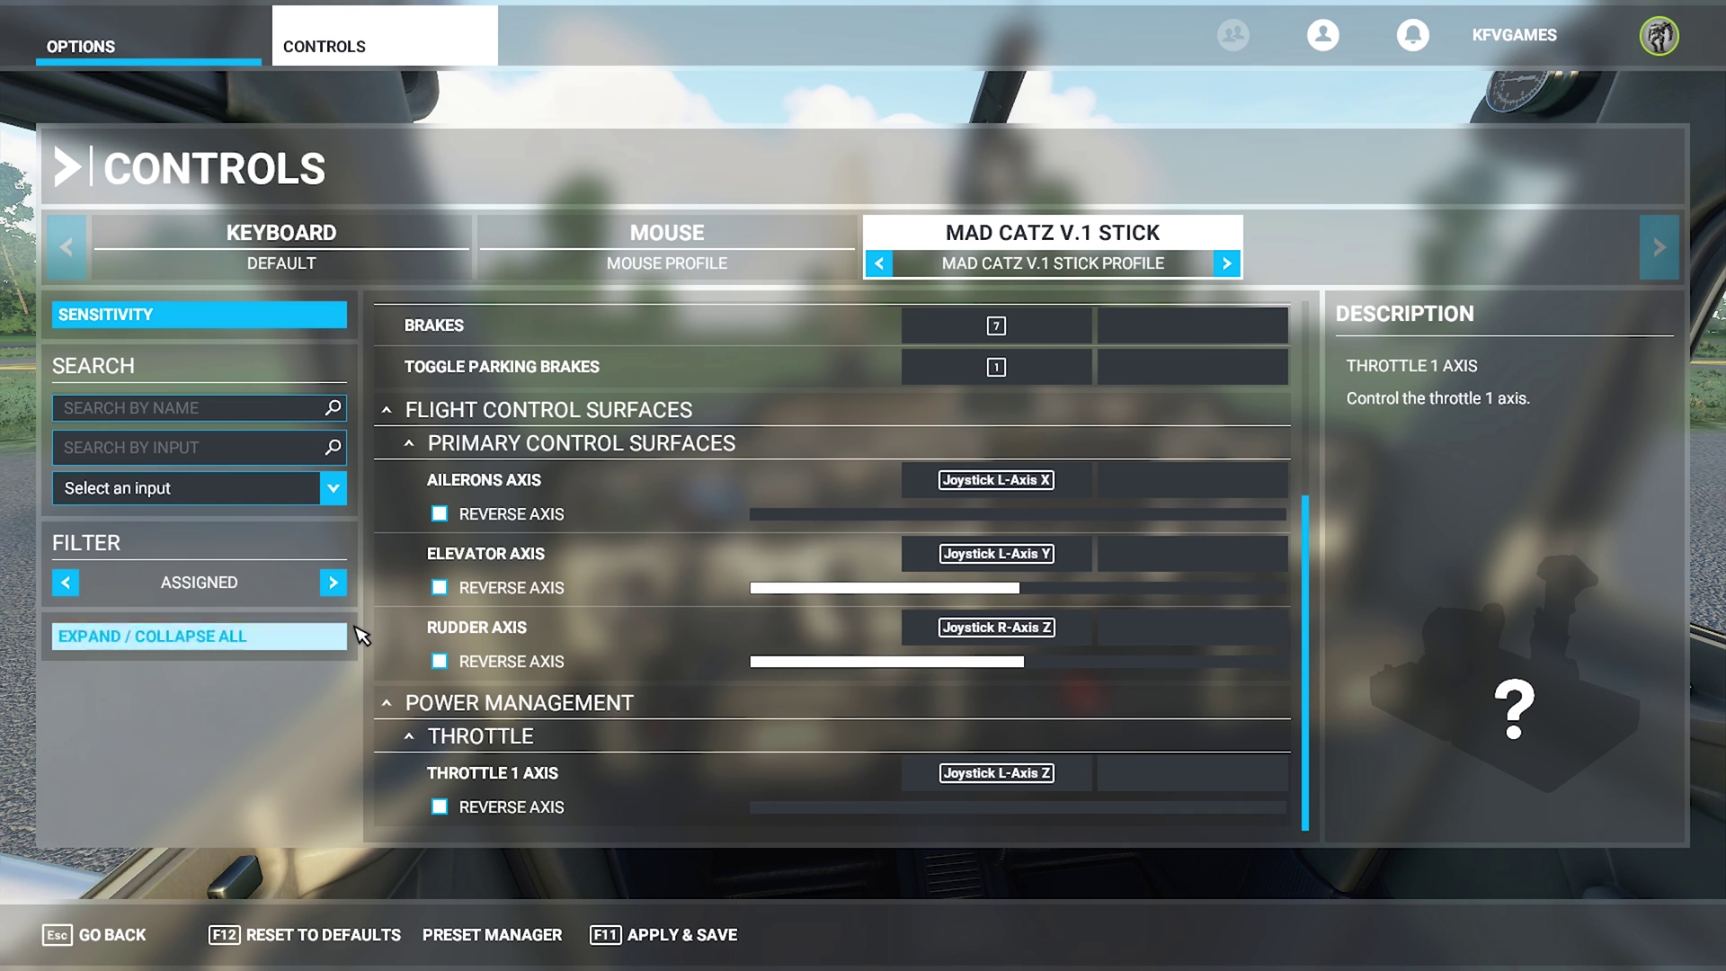
{"action": "left_click", "coordinate": [334, 585]}
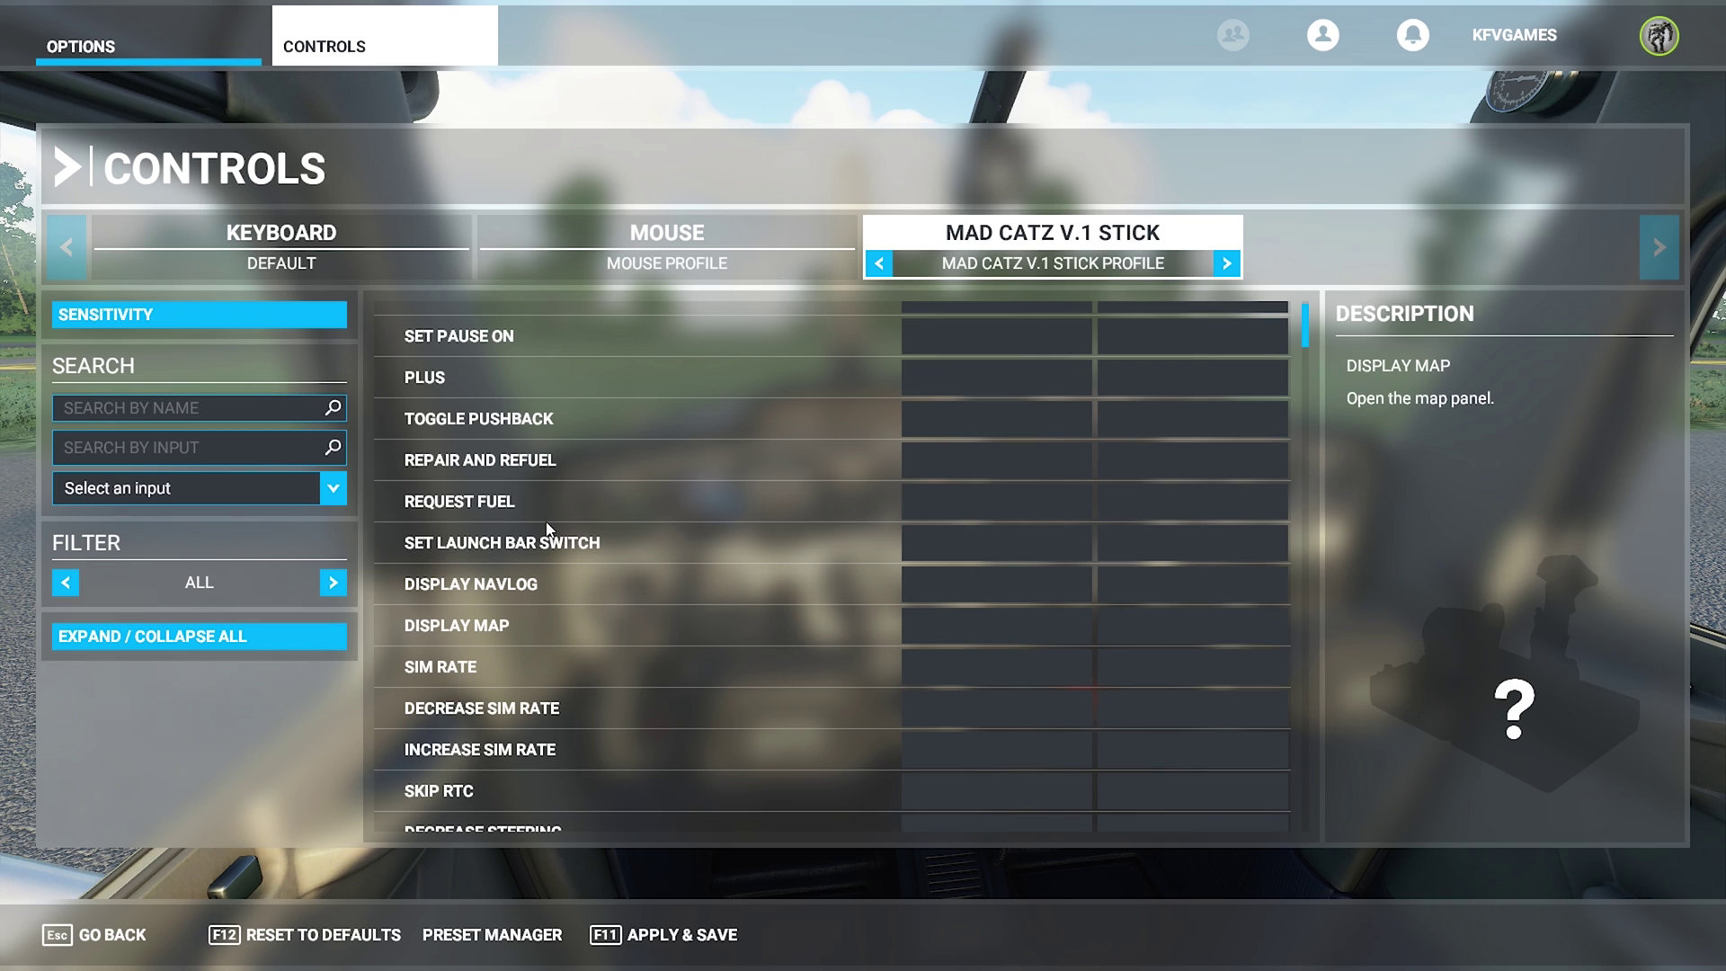
- Search the stick's commands by name for "thro"
{"action": "left_click", "coordinate": [155, 414]}
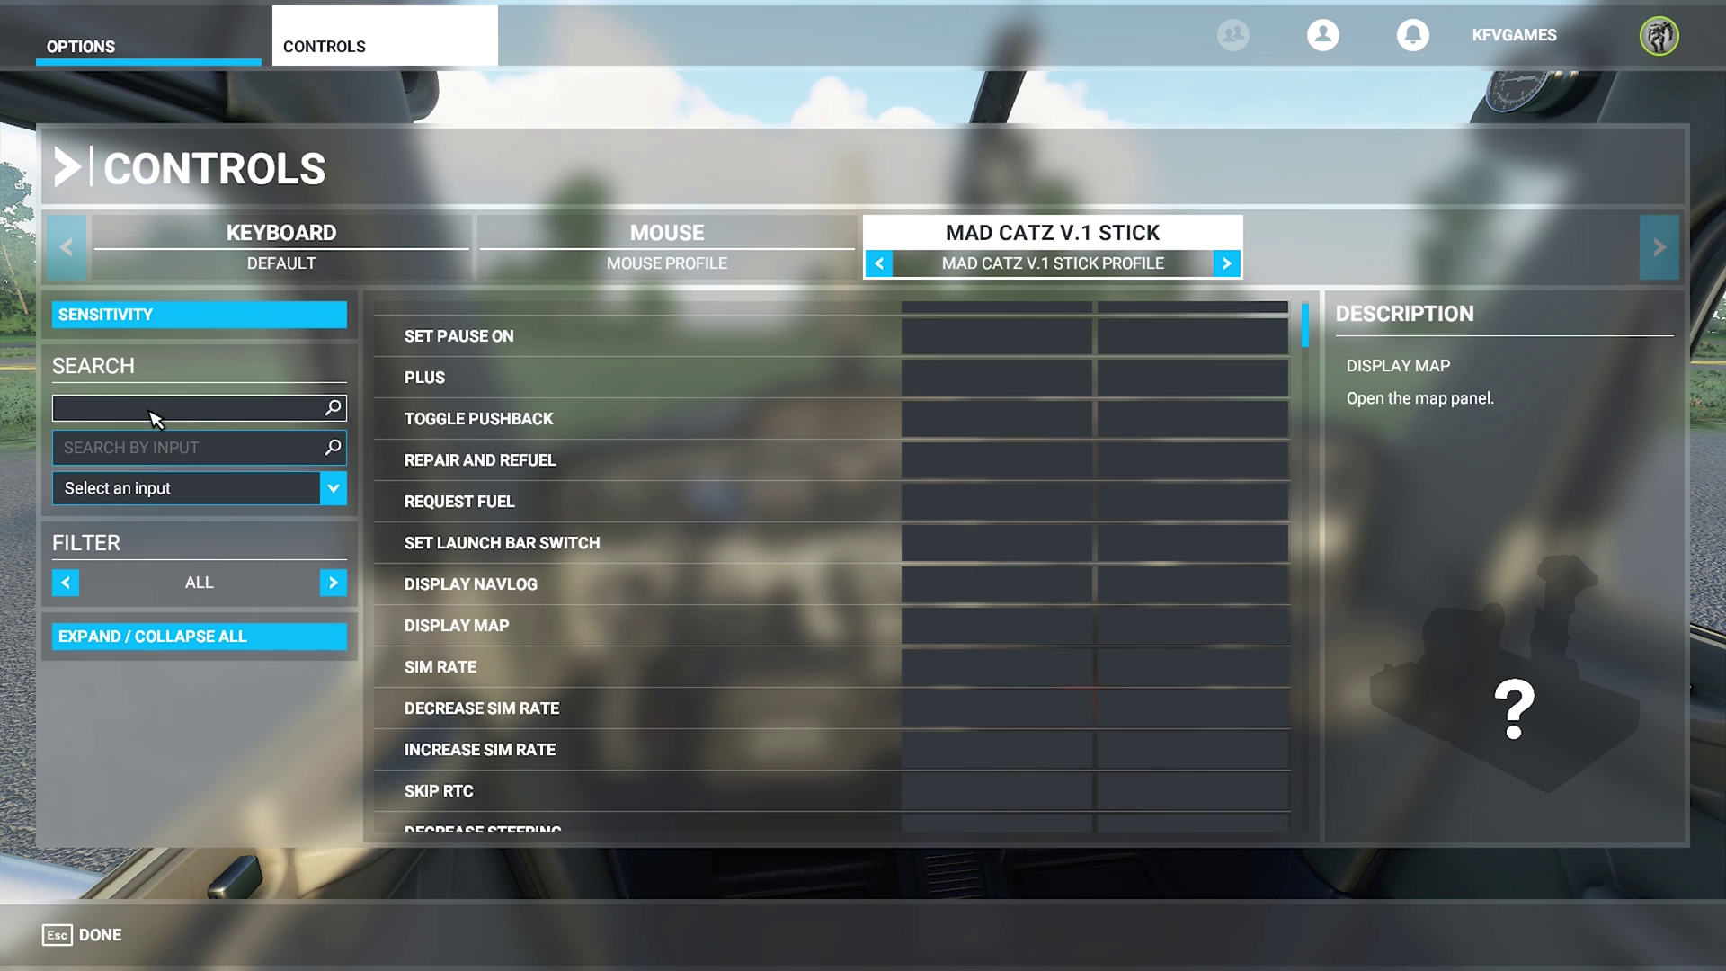
{"action": "type", "text": "throt"}
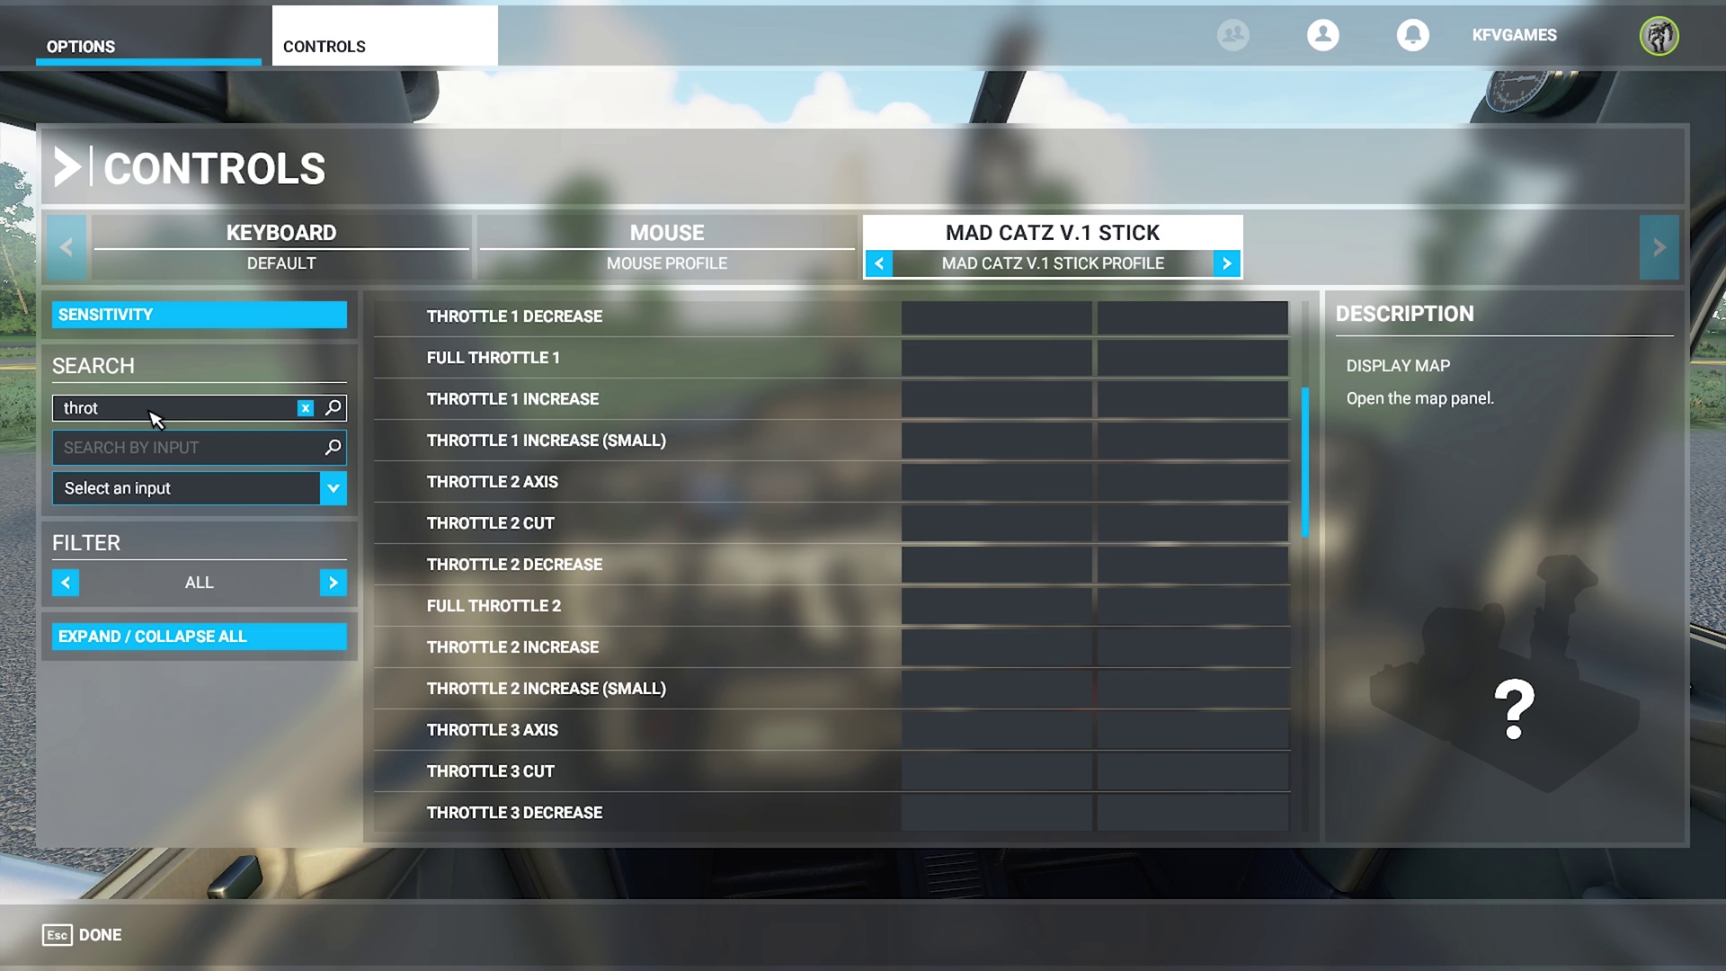
{"action": "type", "text": "le"}
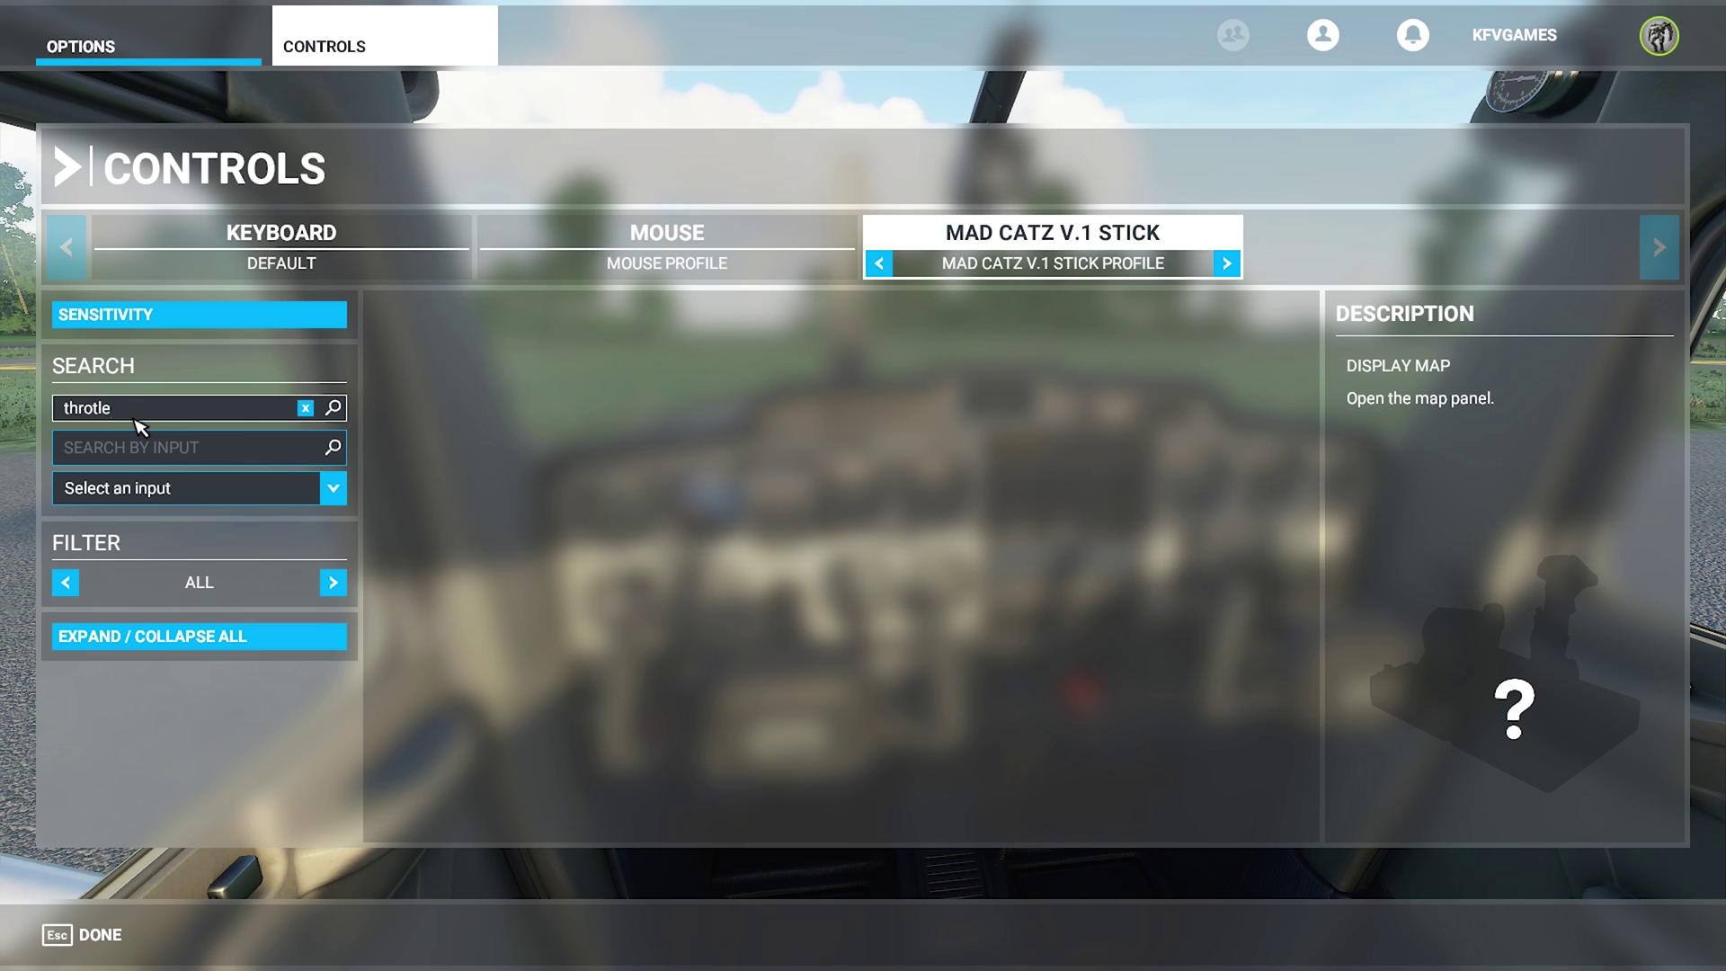
{"action": "key", "text": "BackSpace"}
{"action": "key", "text": "BackSpace"}
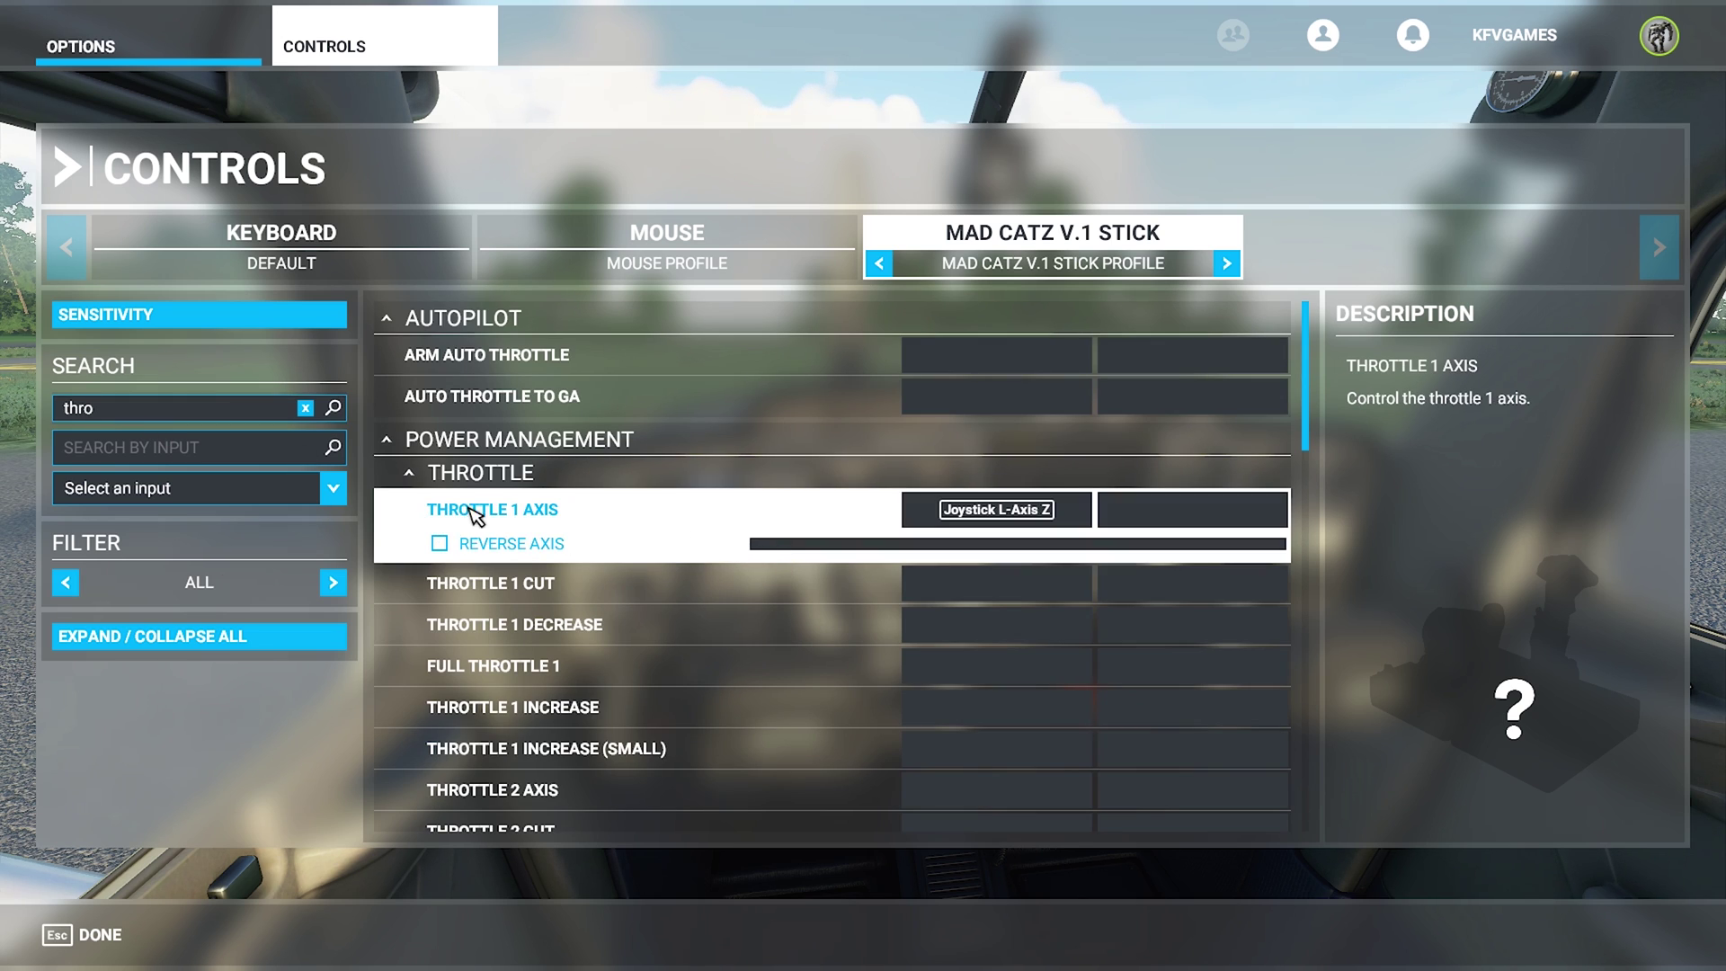
- Examine the Throttle 1 Axis input assignment and cancel out of it without changing the binding
{"action": "left_click", "coordinate": [666, 519]}
{"action": "left_click", "coordinate": [1007, 522]}
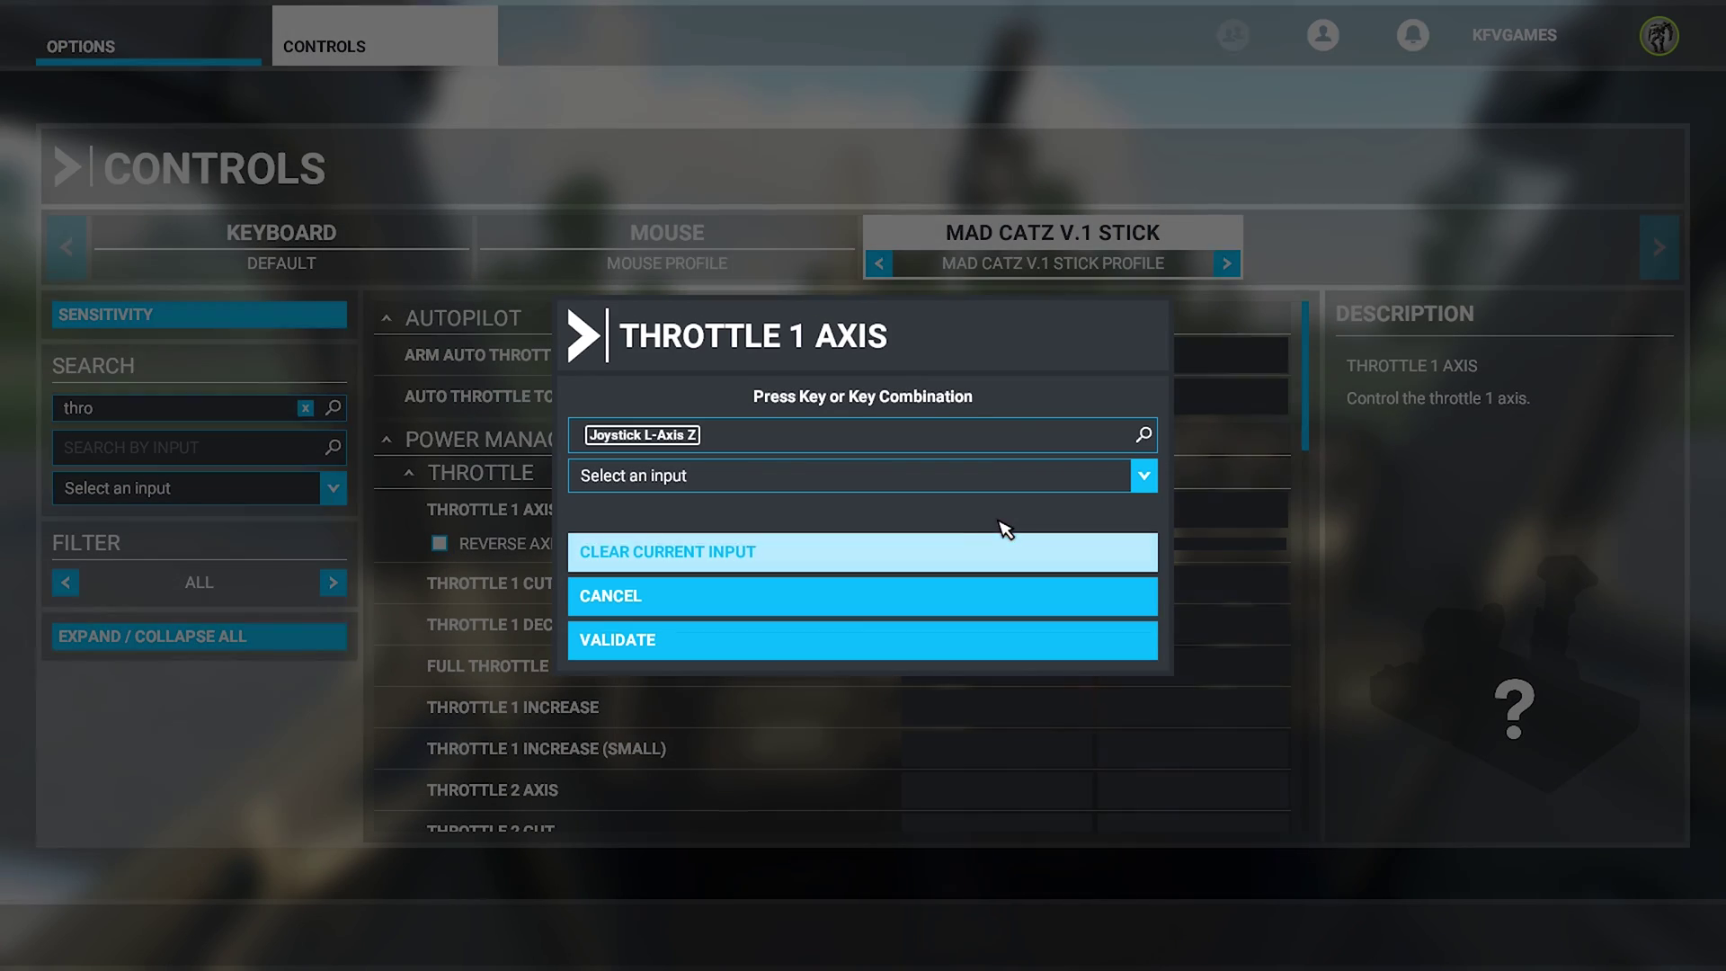
{"action": "left_click", "coordinate": [790, 451]}
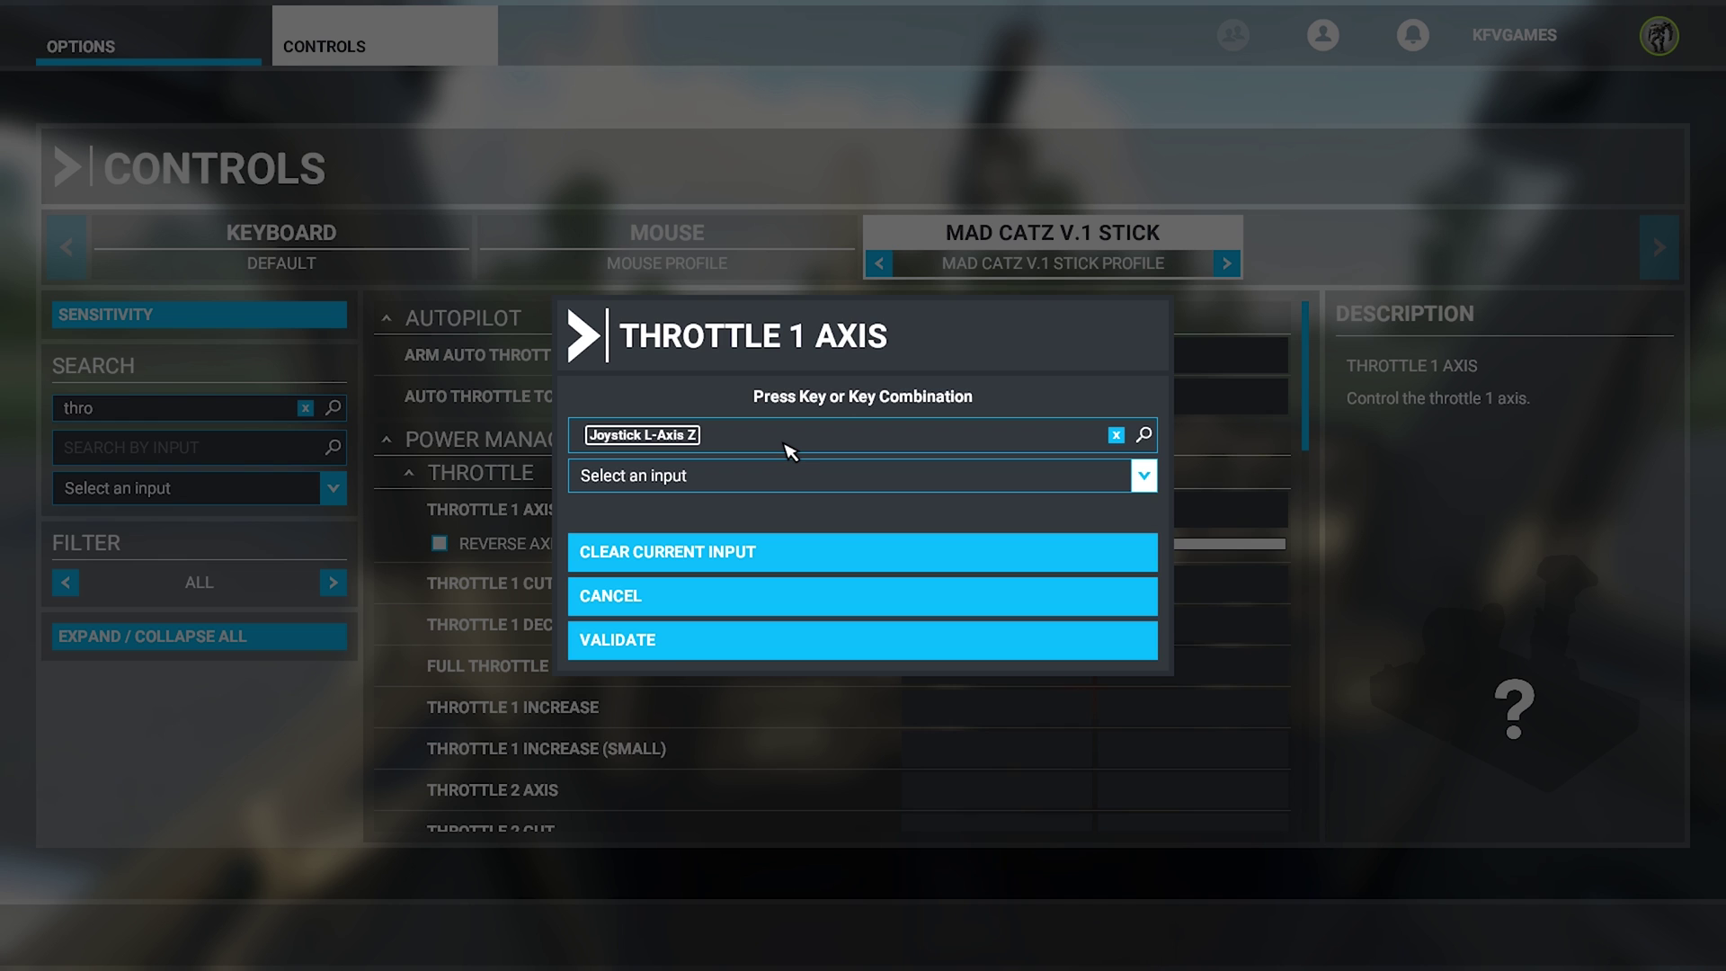
{"action": "left_click", "coordinate": [698, 597]}
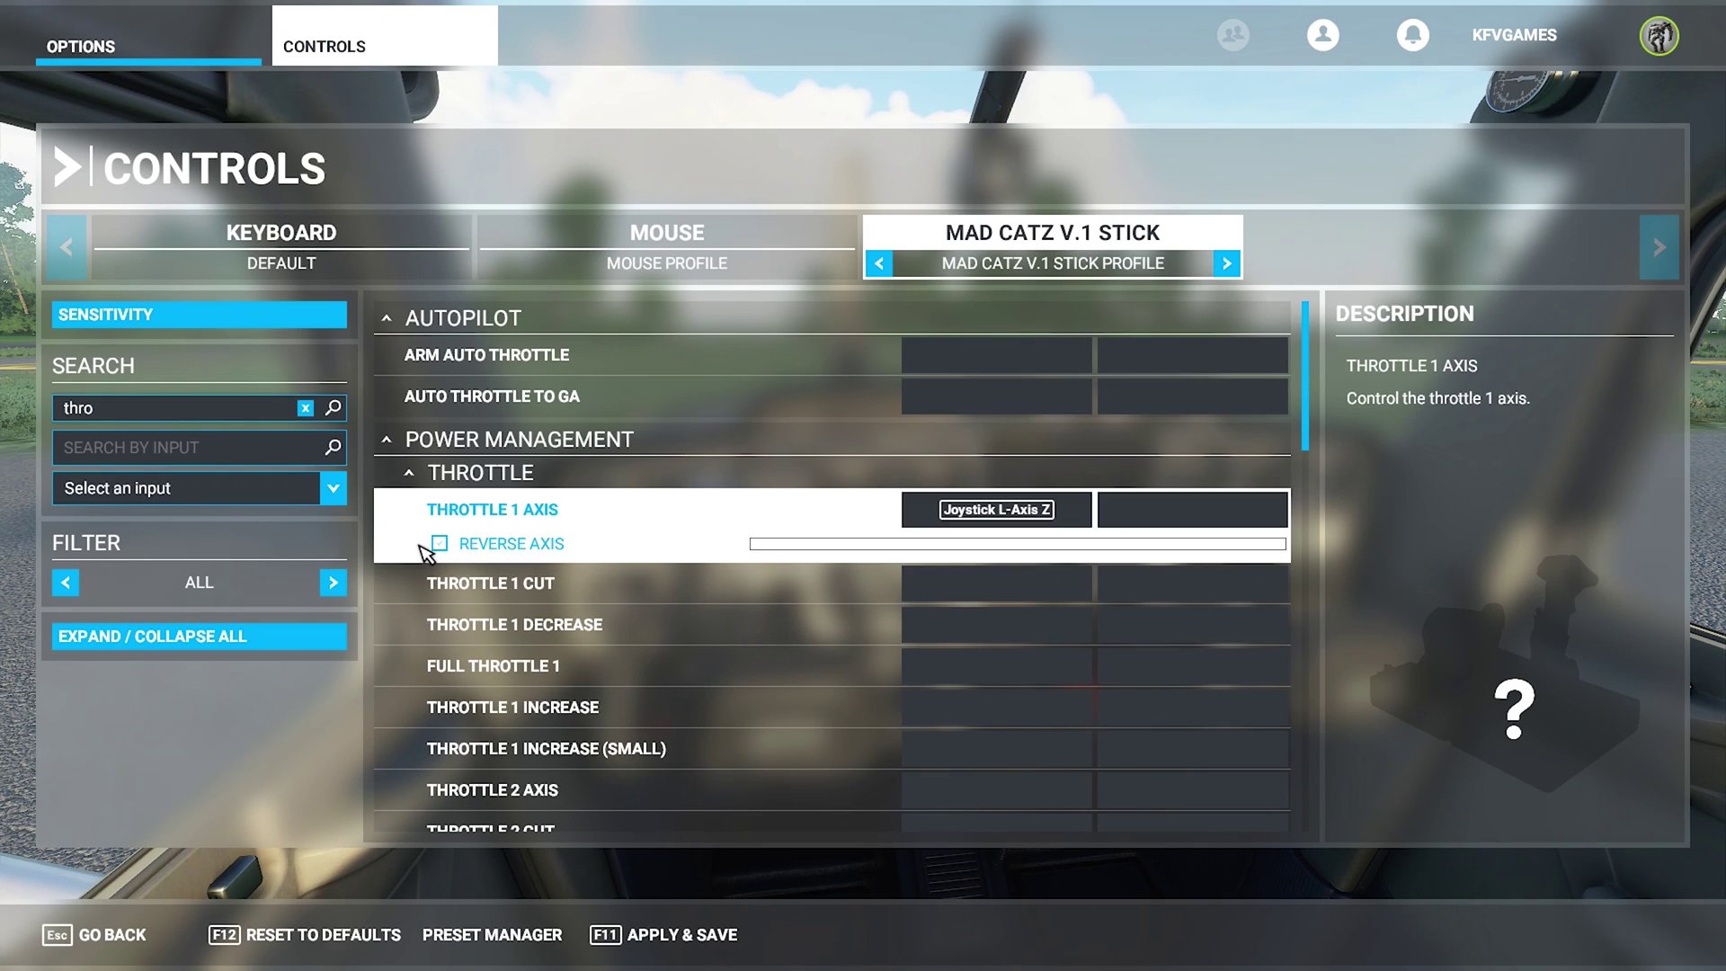
- Search the stick's commands by name for "ail" and "rudd" to check the ailerons and rudder axis bindings
{"action": "left_click", "coordinate": [179, 410]}
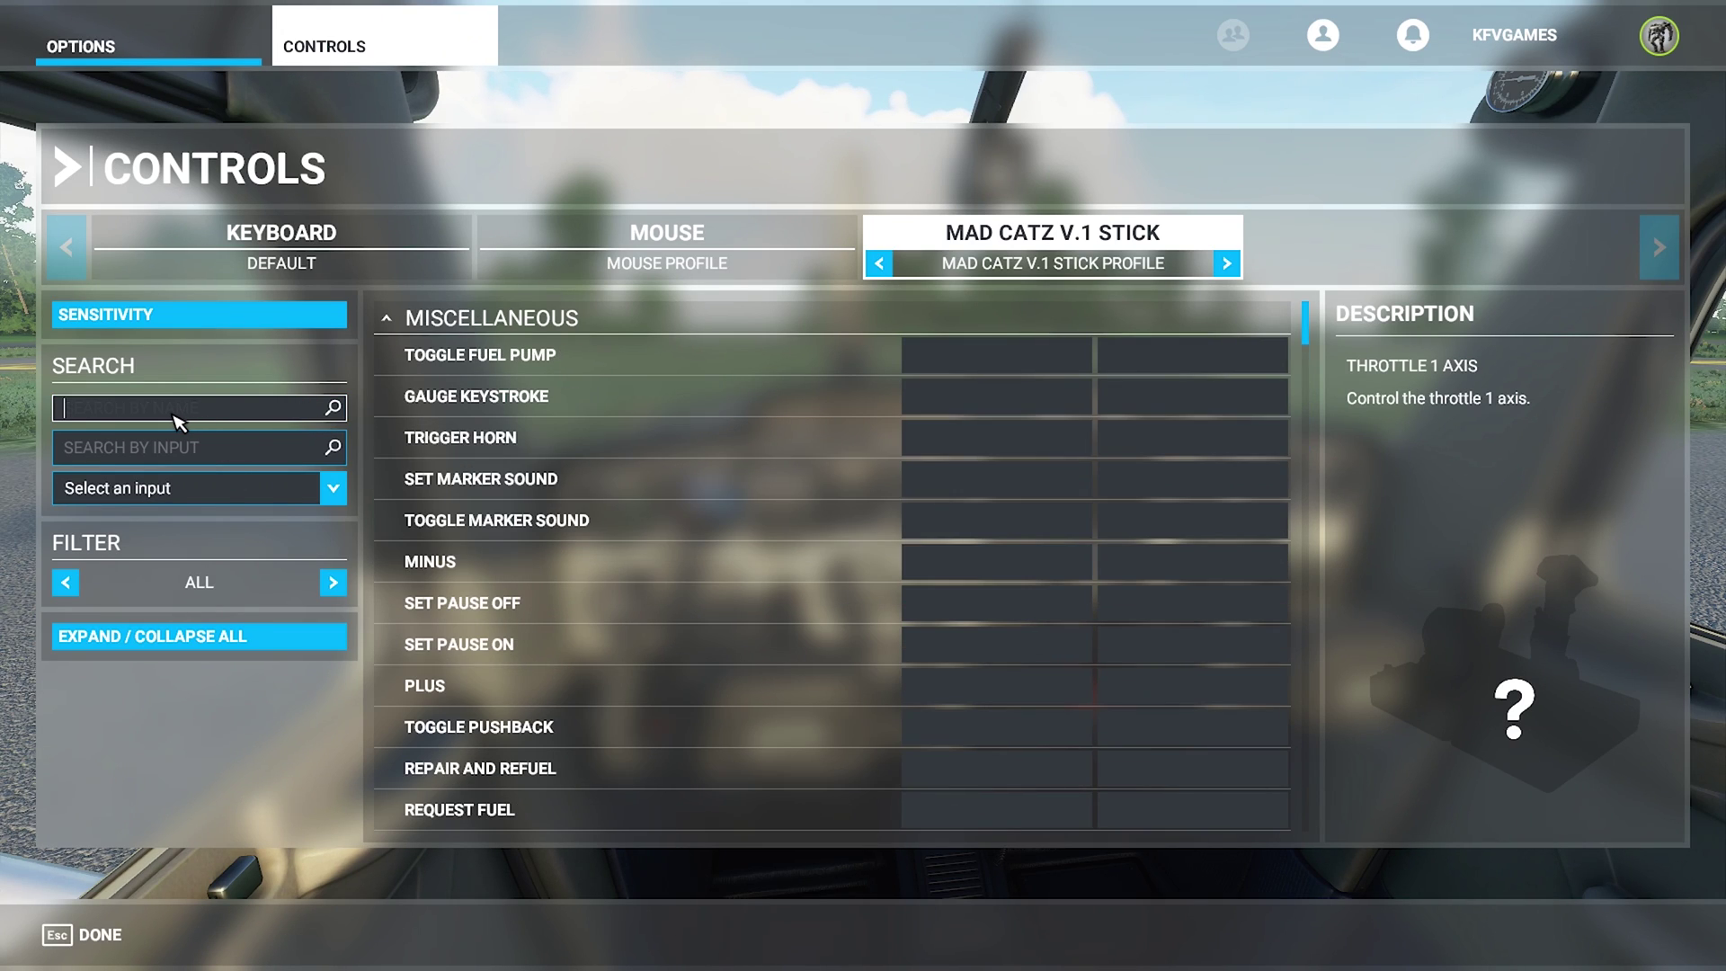
{"action": "type", "text": "ail"}
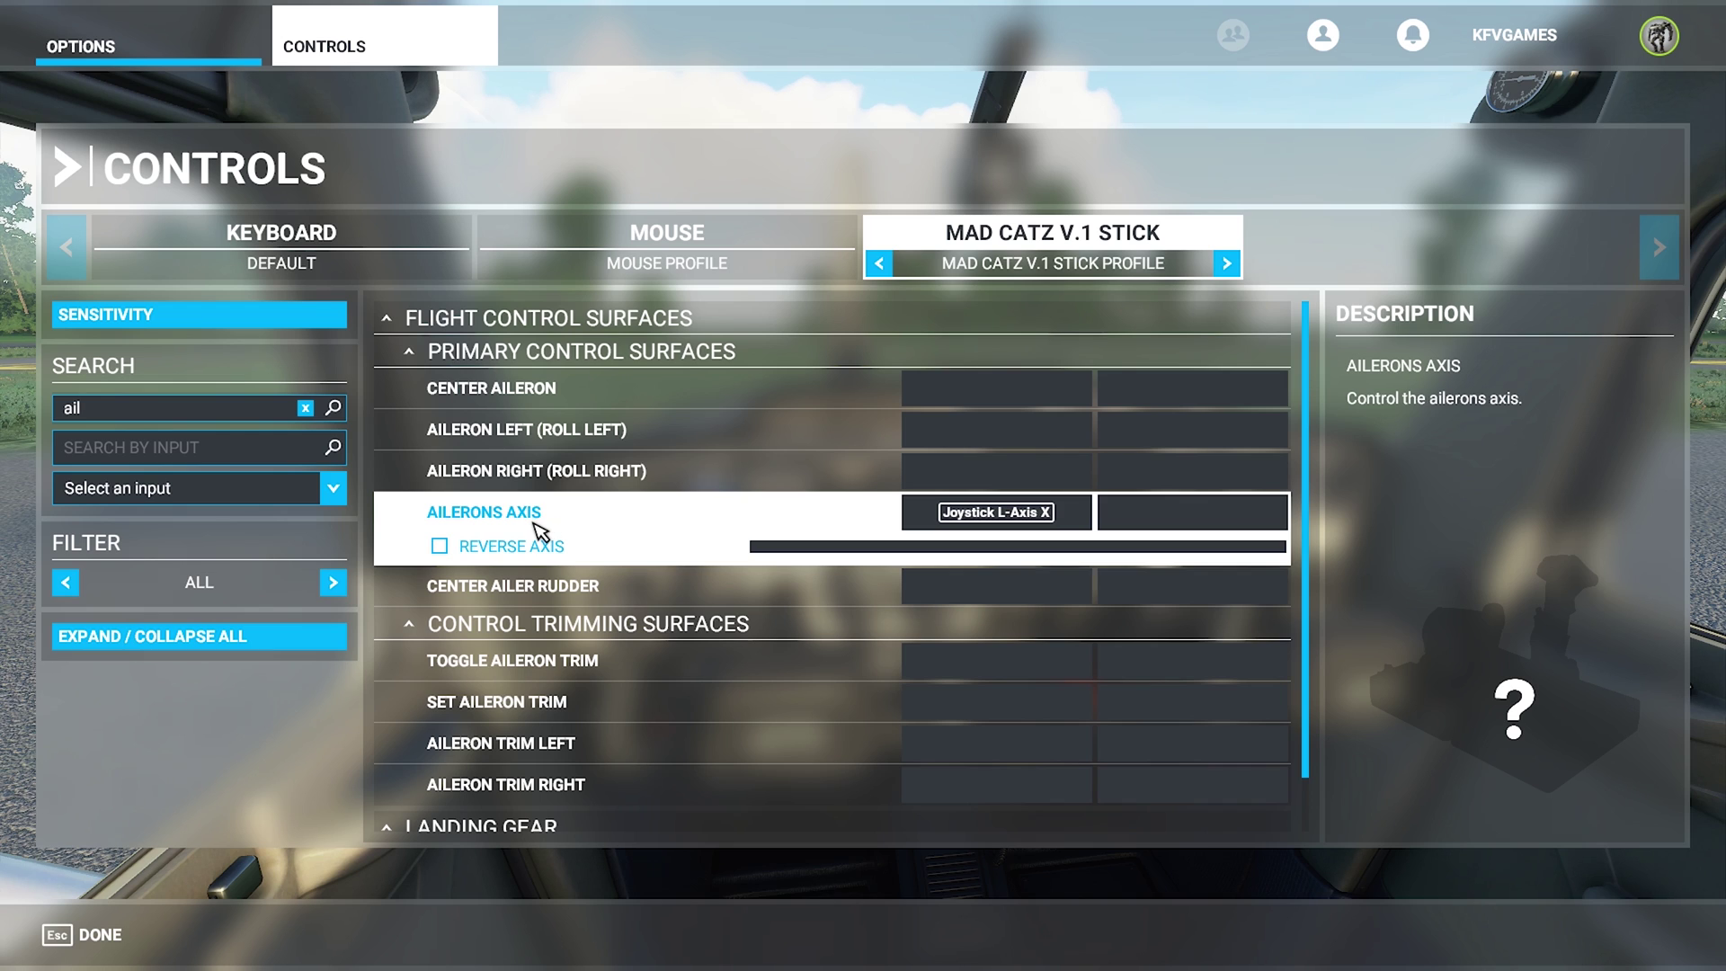
{"action": "left_click", "coordinate": [305, 408]}
{"action": "left_click", "coordinate": [199, 417]}
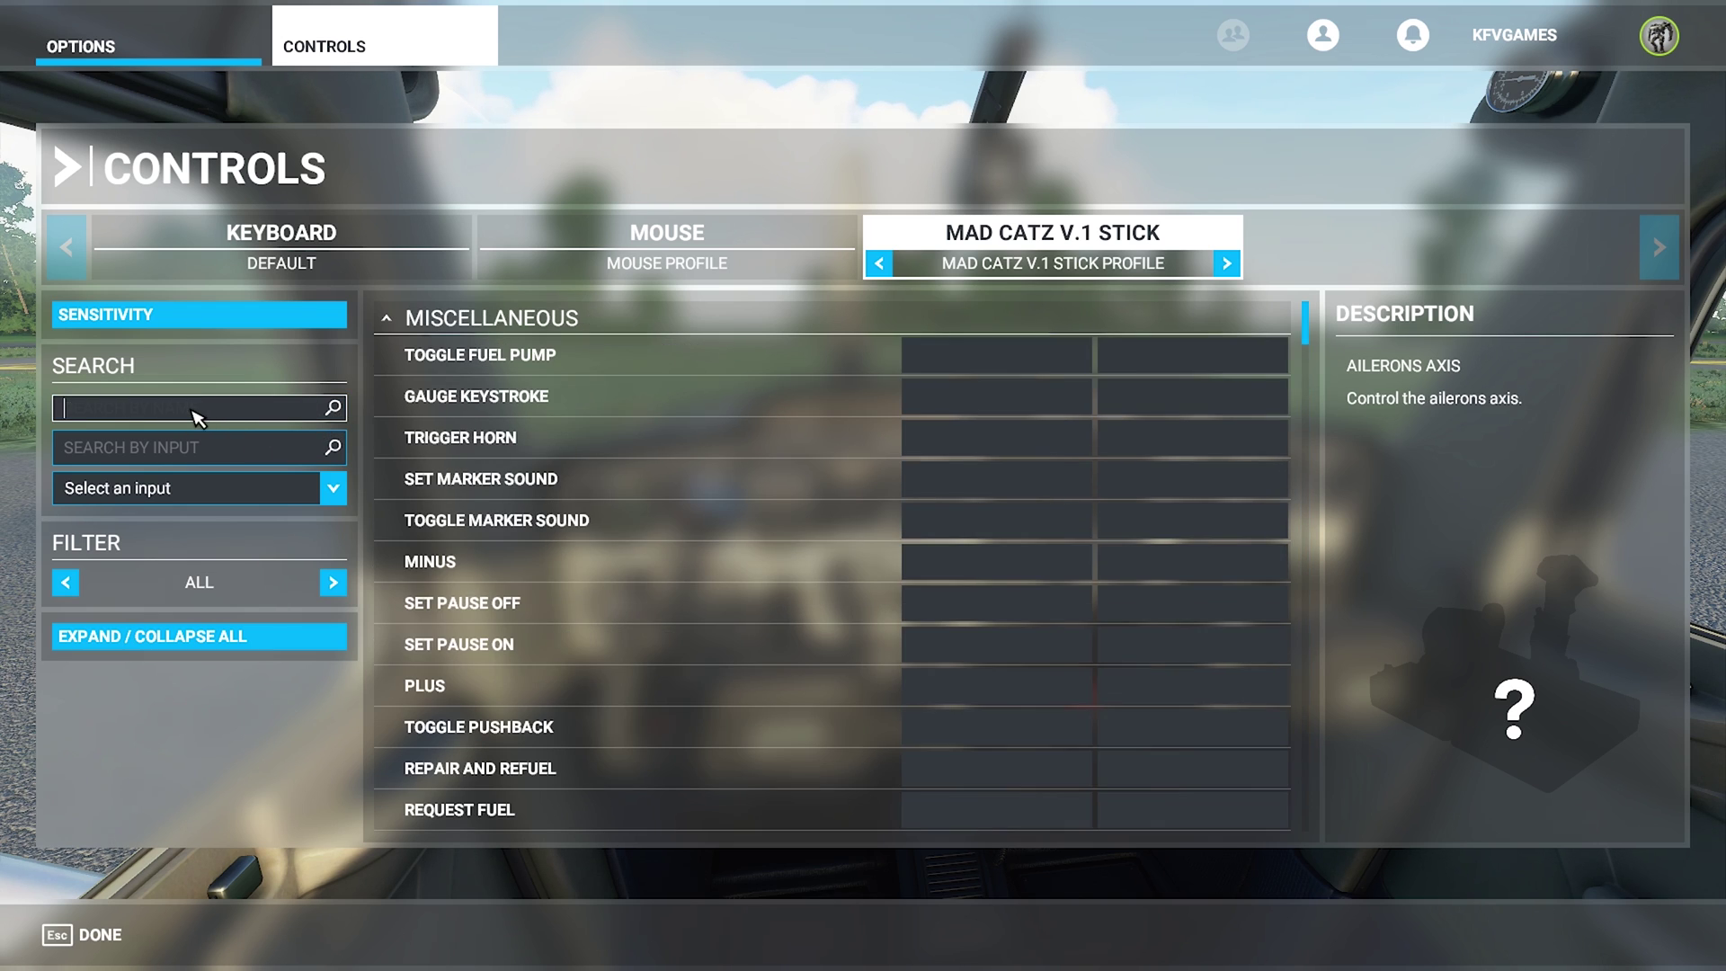
{"action": "type", "text": "rudd"}
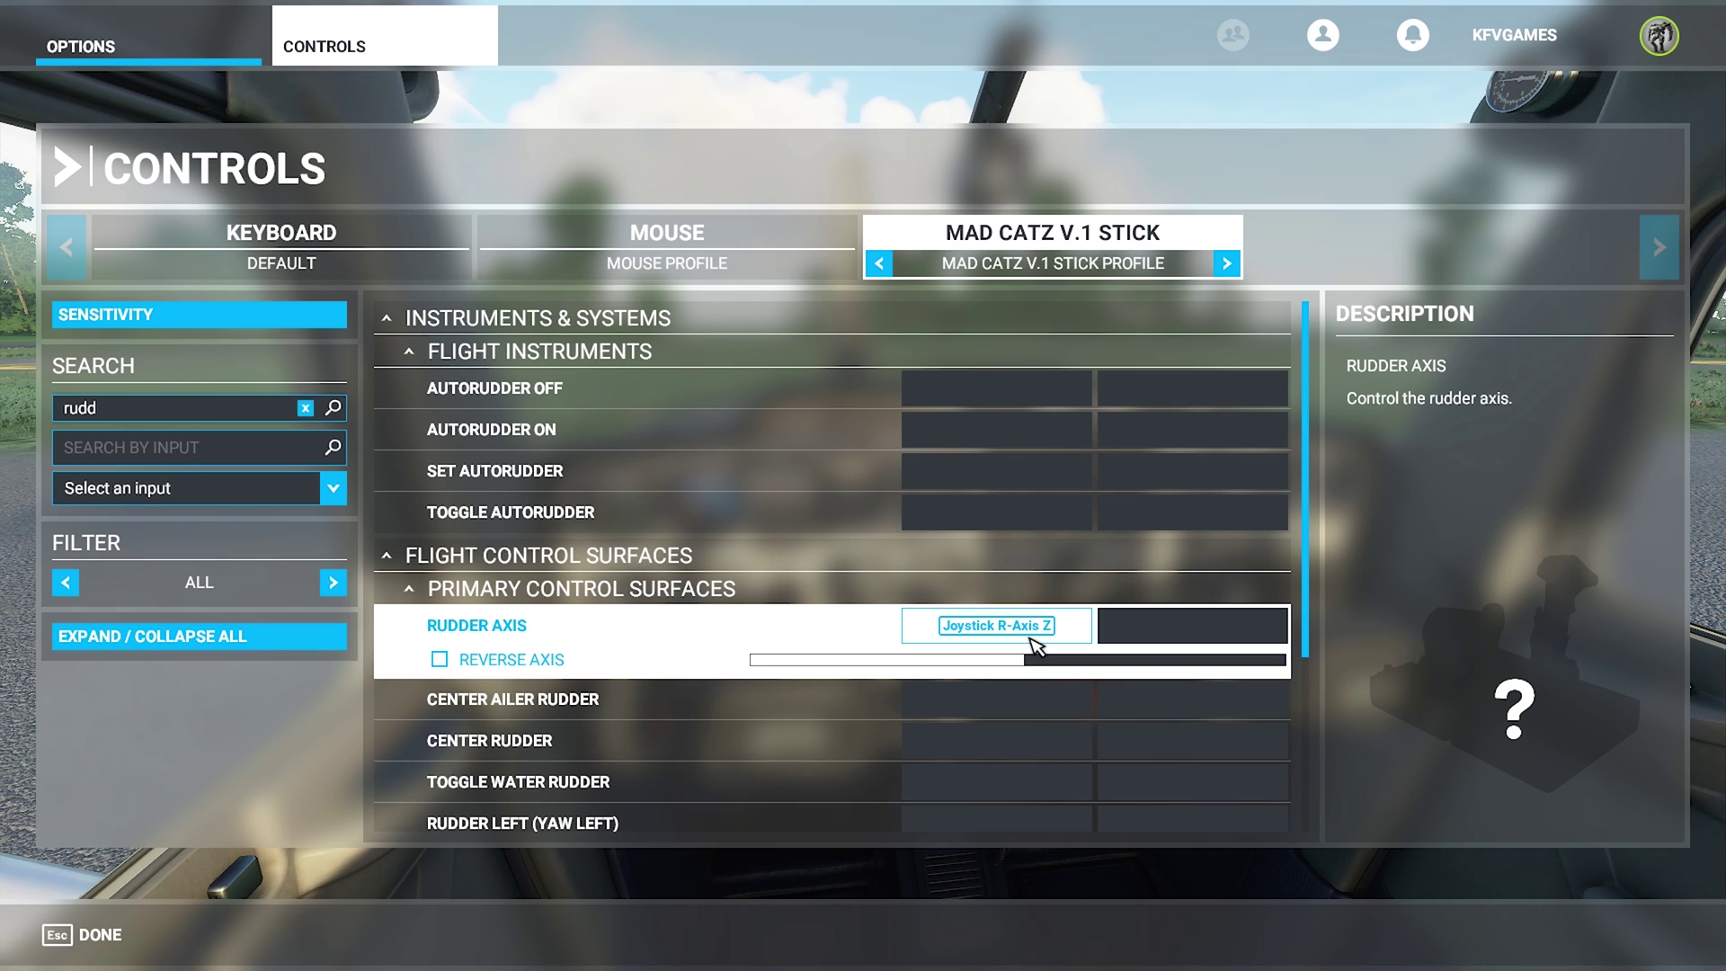
- Search the stick's commands for "eleva" to check the elevator axis binding, and leave the options to resume the flight
{"action": "left_click", "coordinate": [308, 409]}
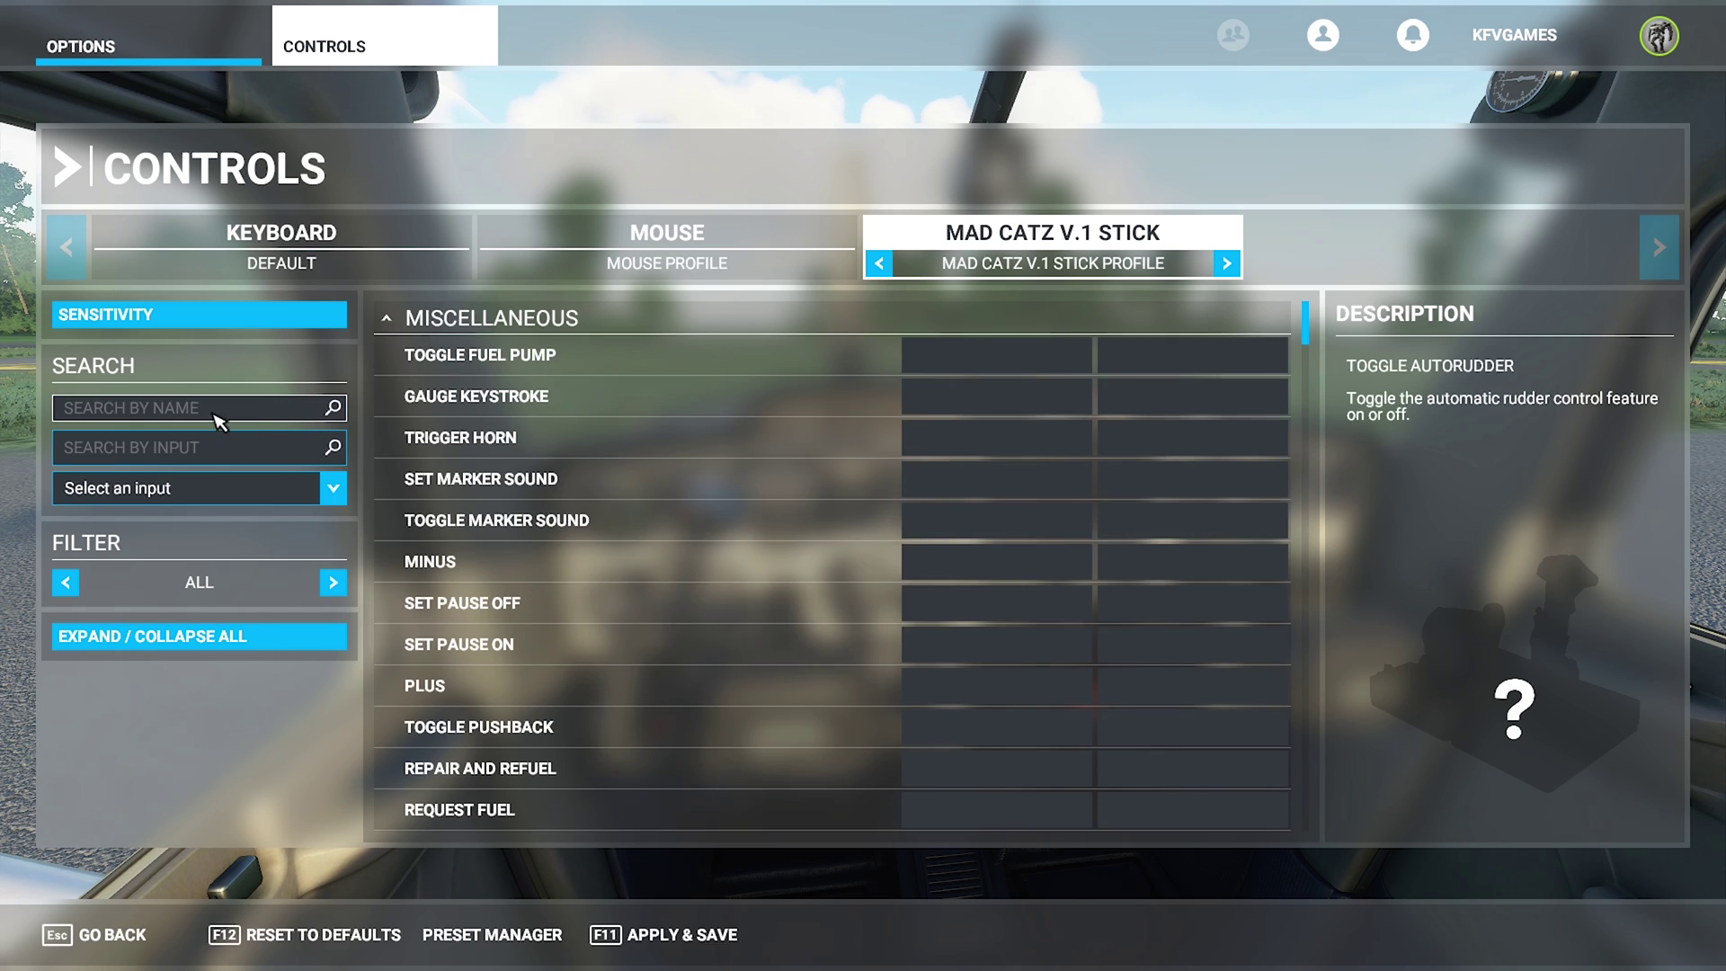
{"action": "type", "text": "ele"}
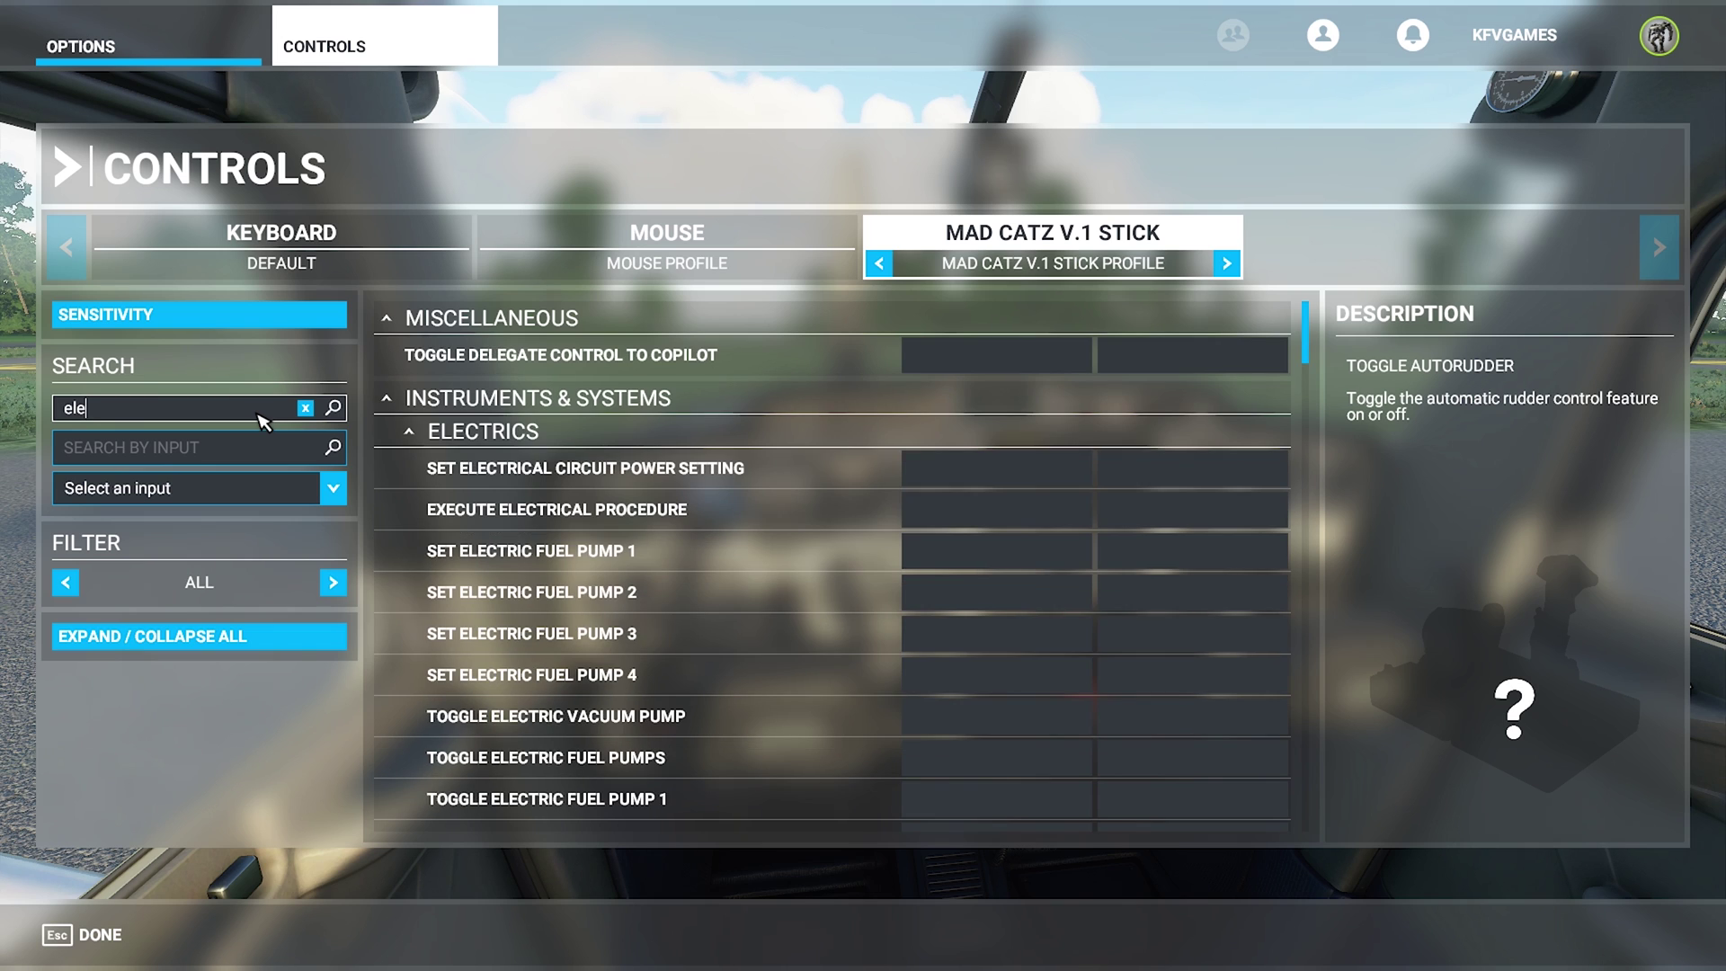
{"action": "type", "text": "va"}
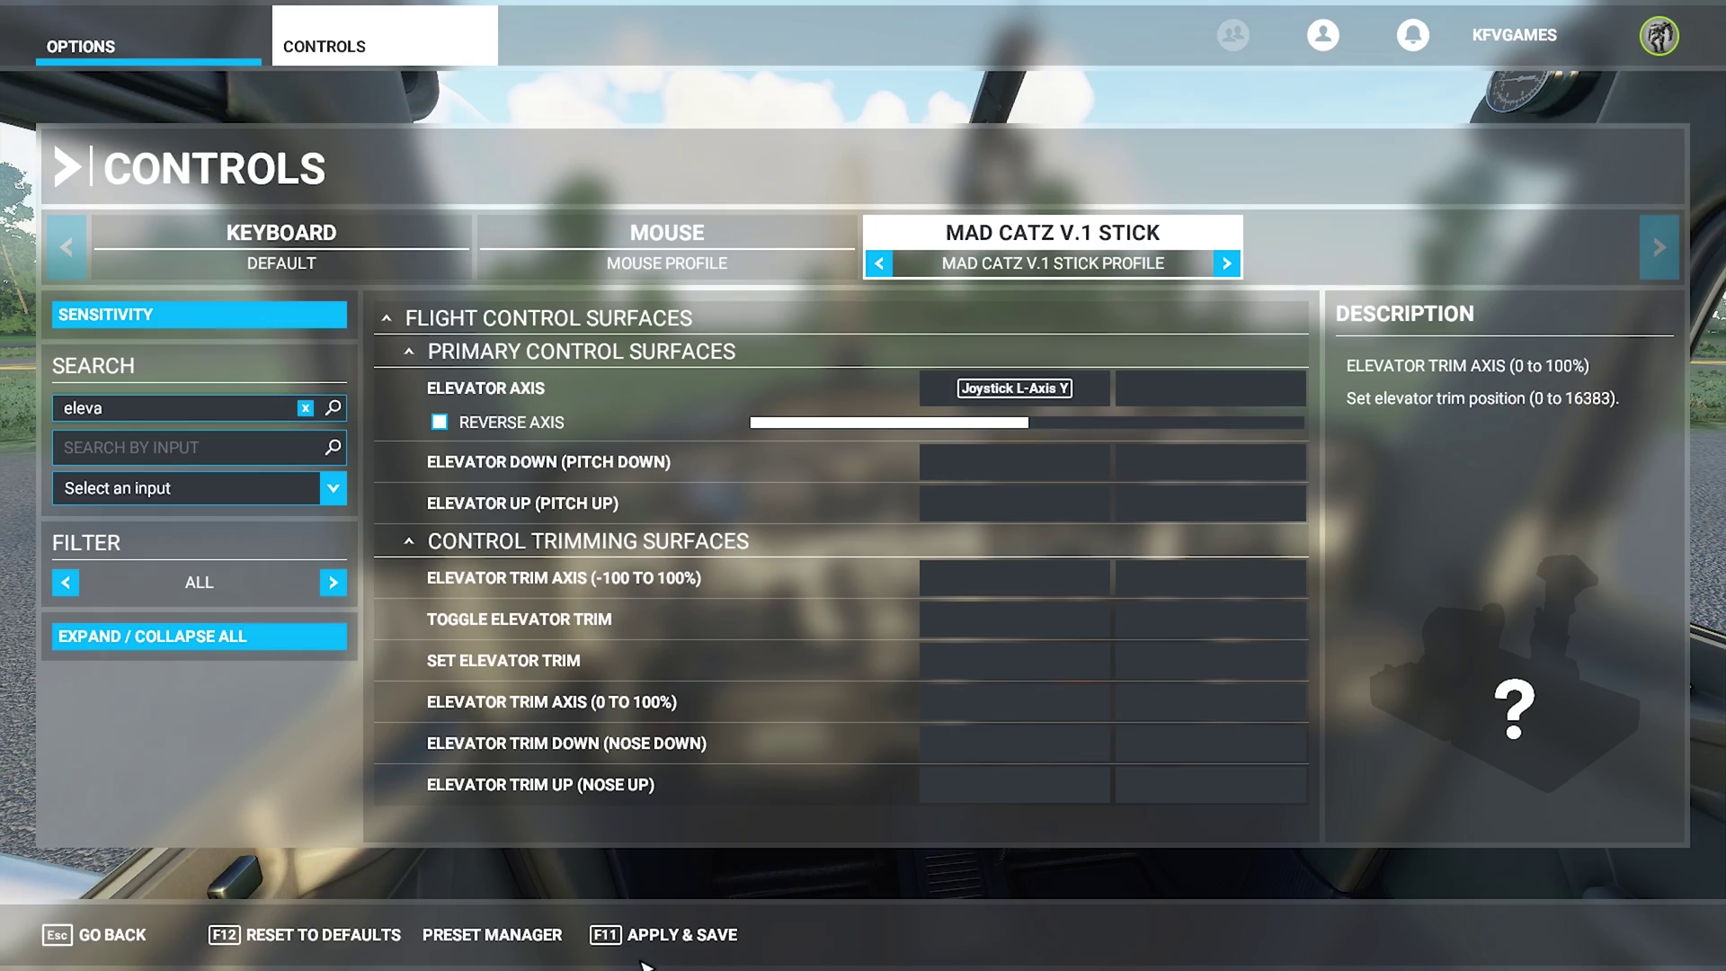
{"action": "left_click", "coordinate": [135, 938]}
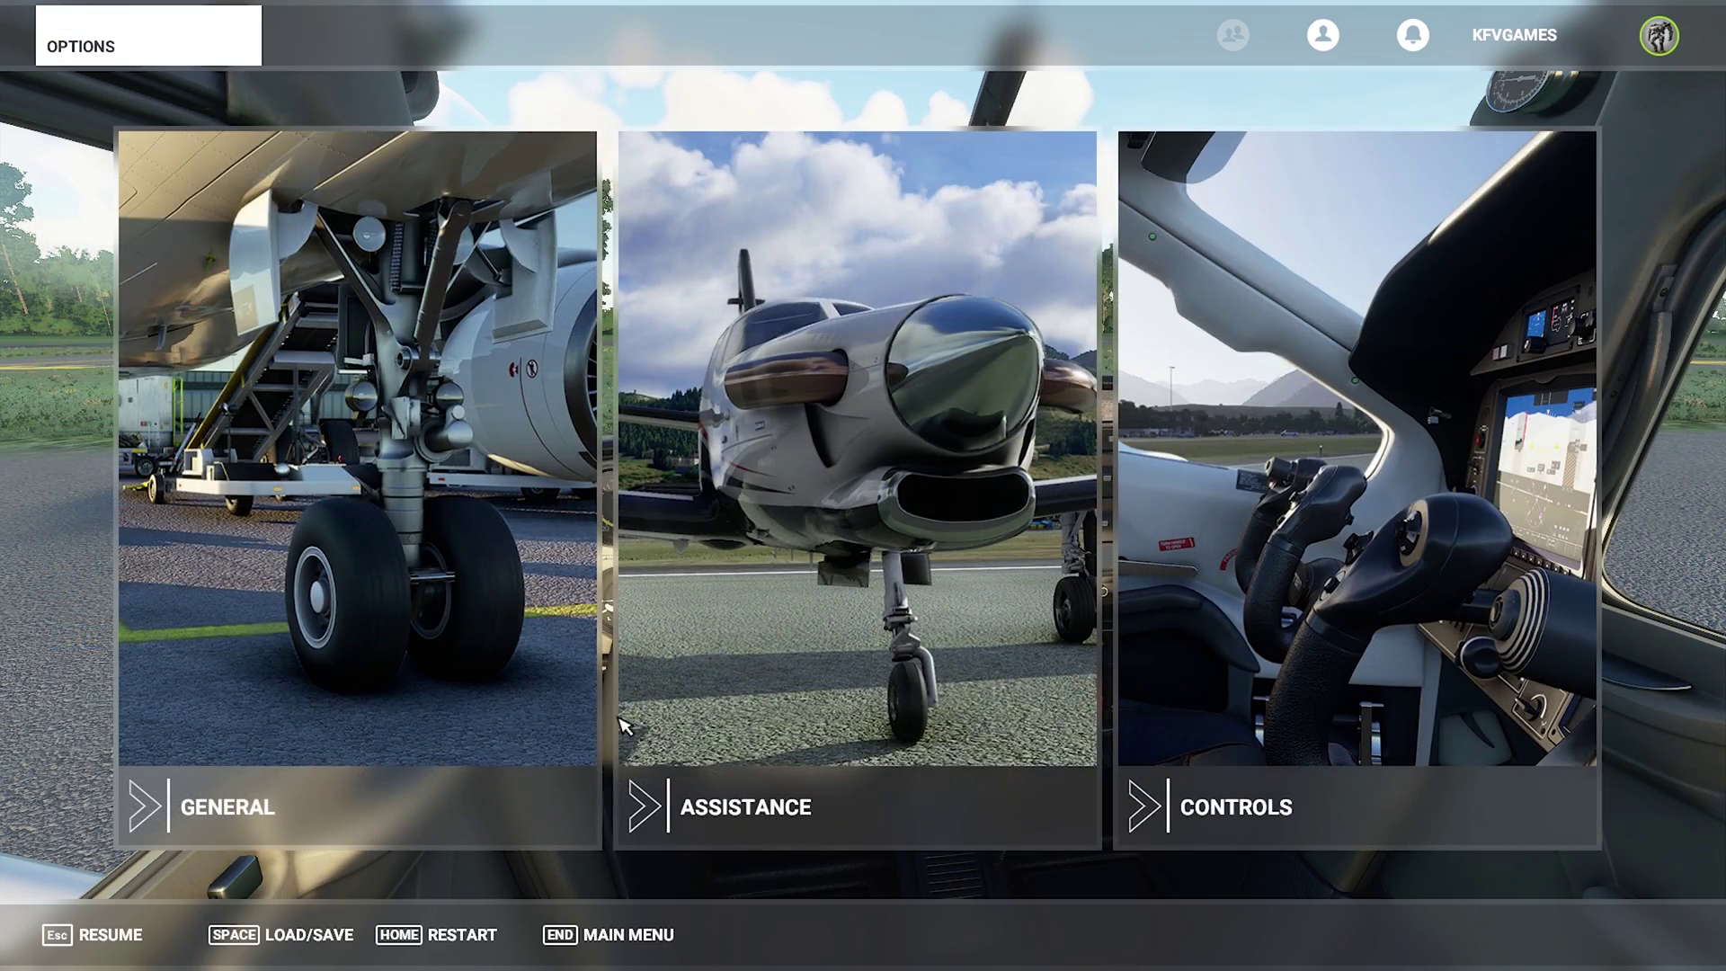
{"action": "key", "text": "Escape"}
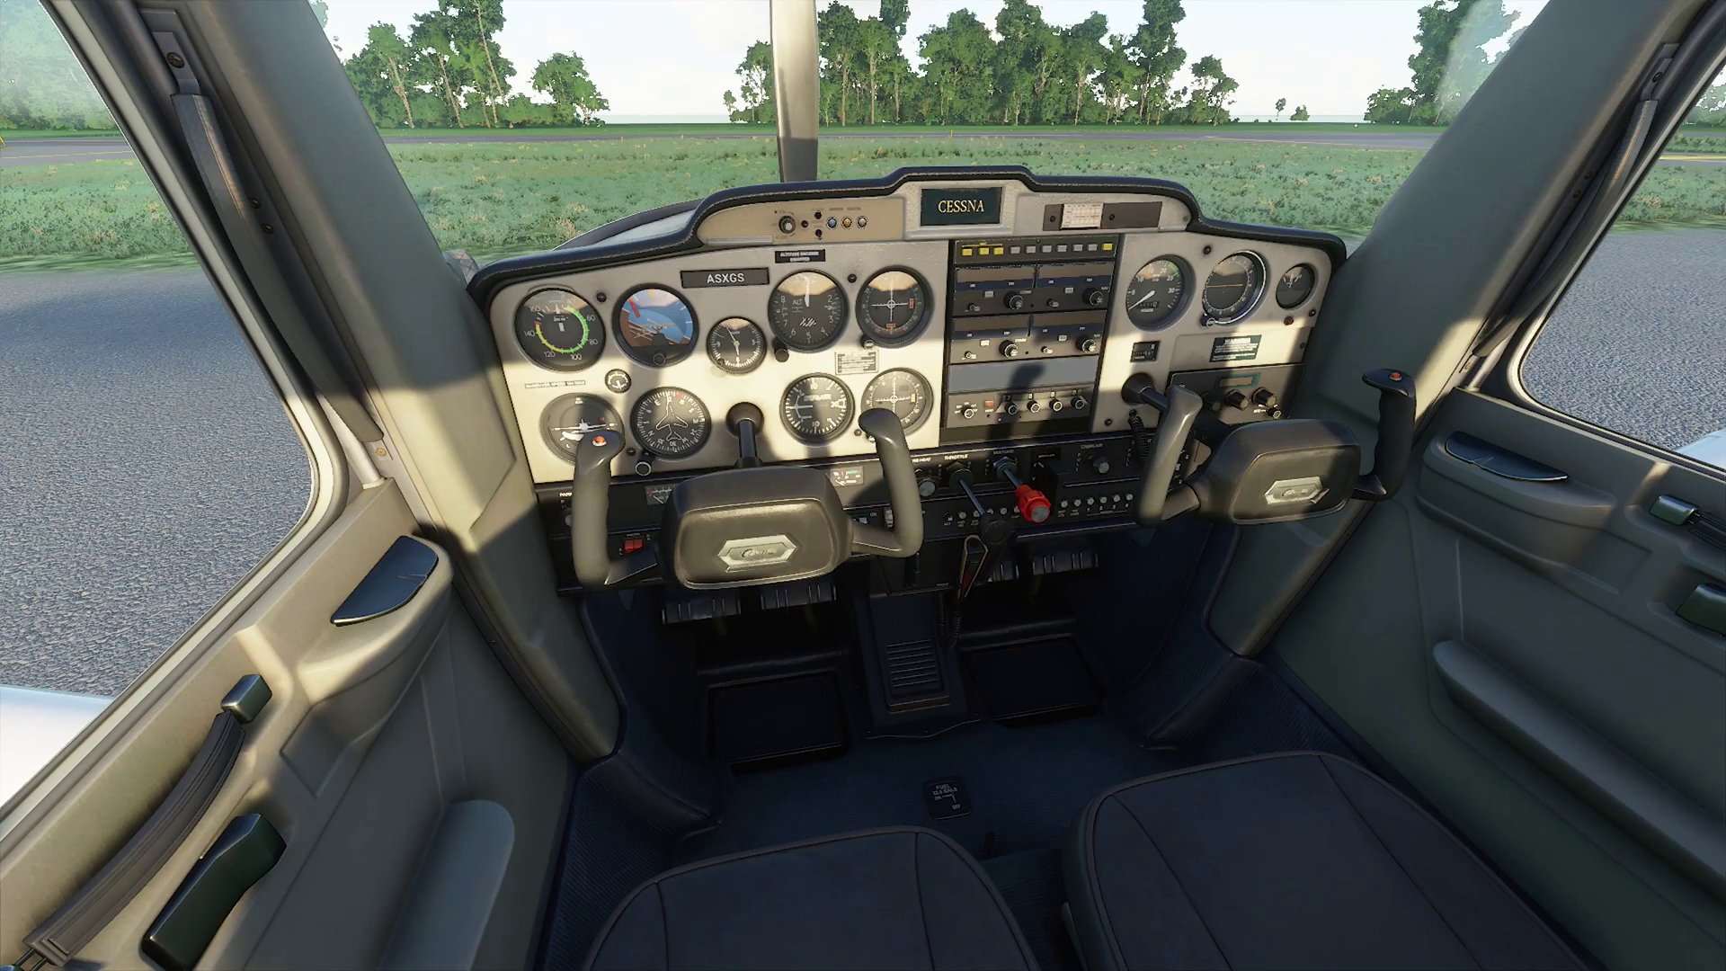
- Bring the cockpit camera up from the lowered view and look toward both side windows
{"action": "key", "text": "ctrl+space"}
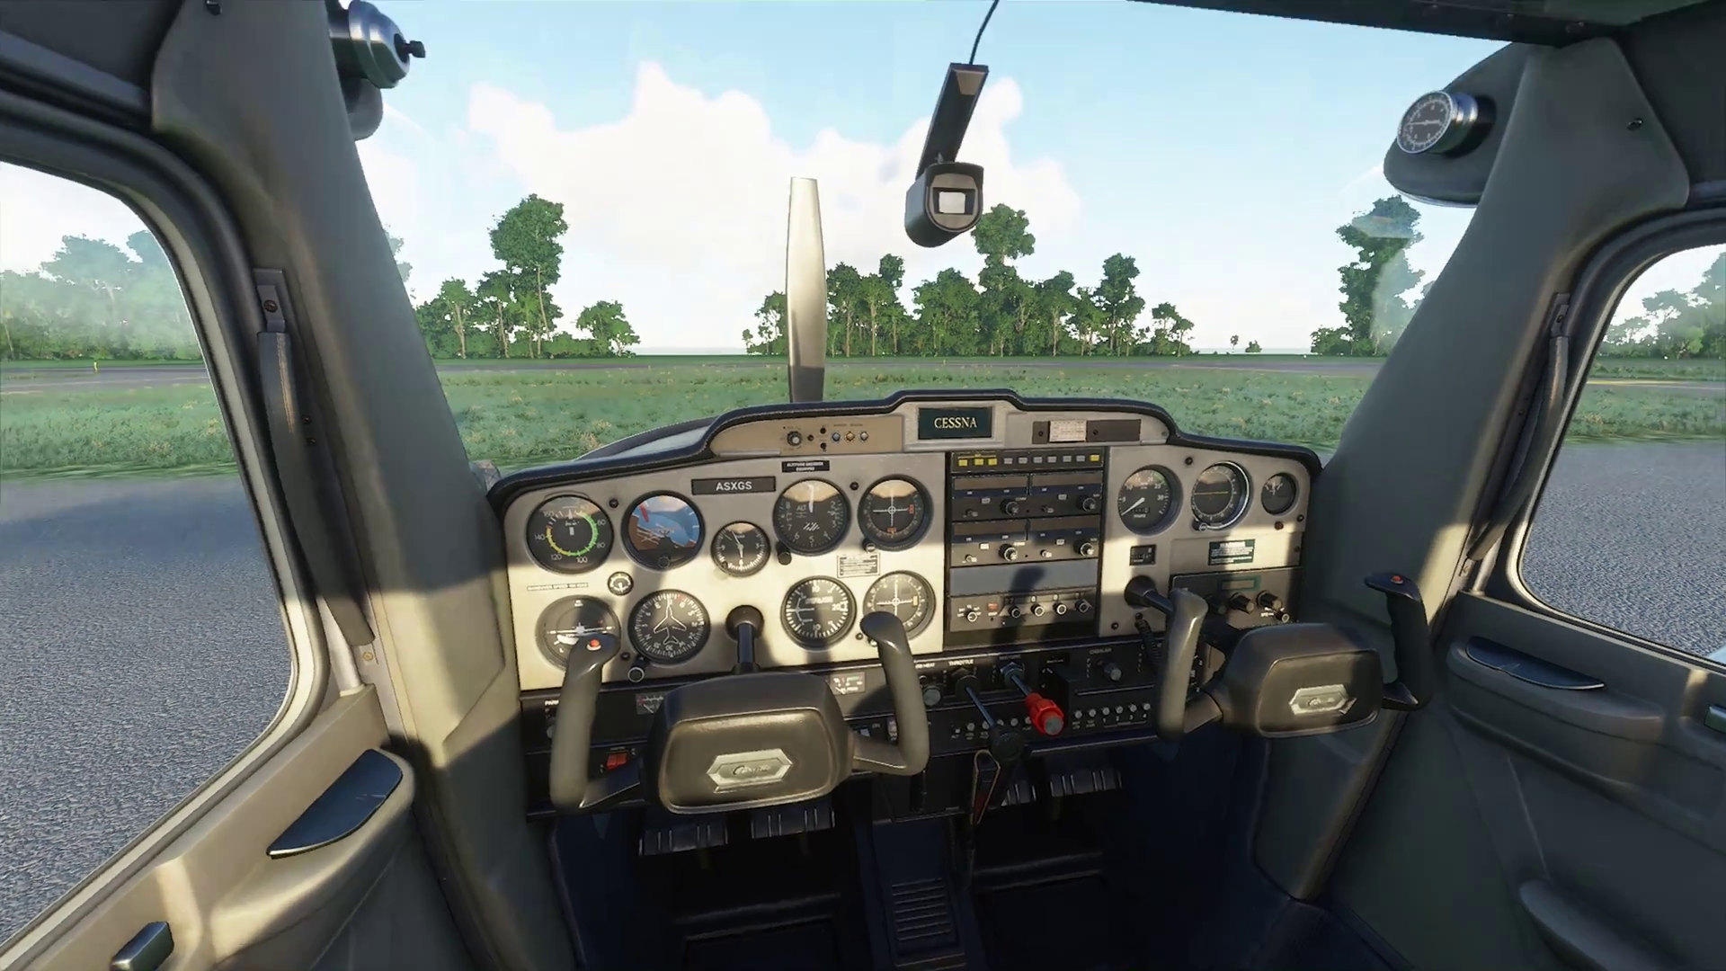
{"action": "key", "text": "shift+Right"}
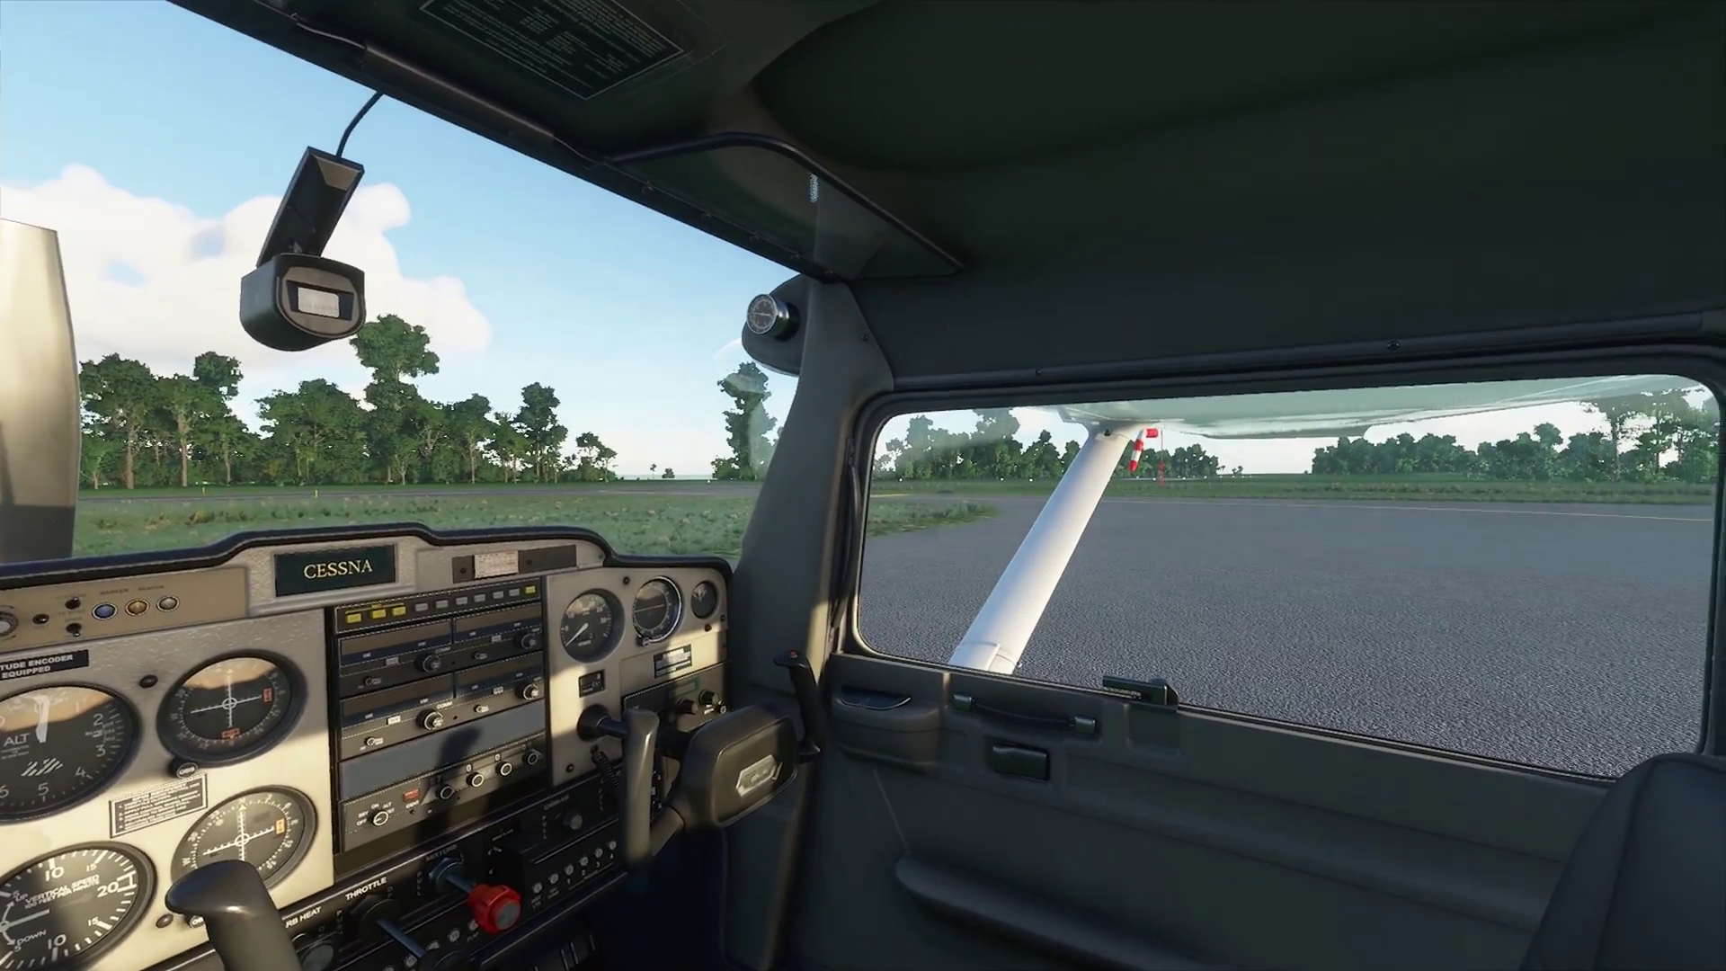
{"action": "key", "text": "shift+Left"}
{"action": "key", "text": "shift+Right"}
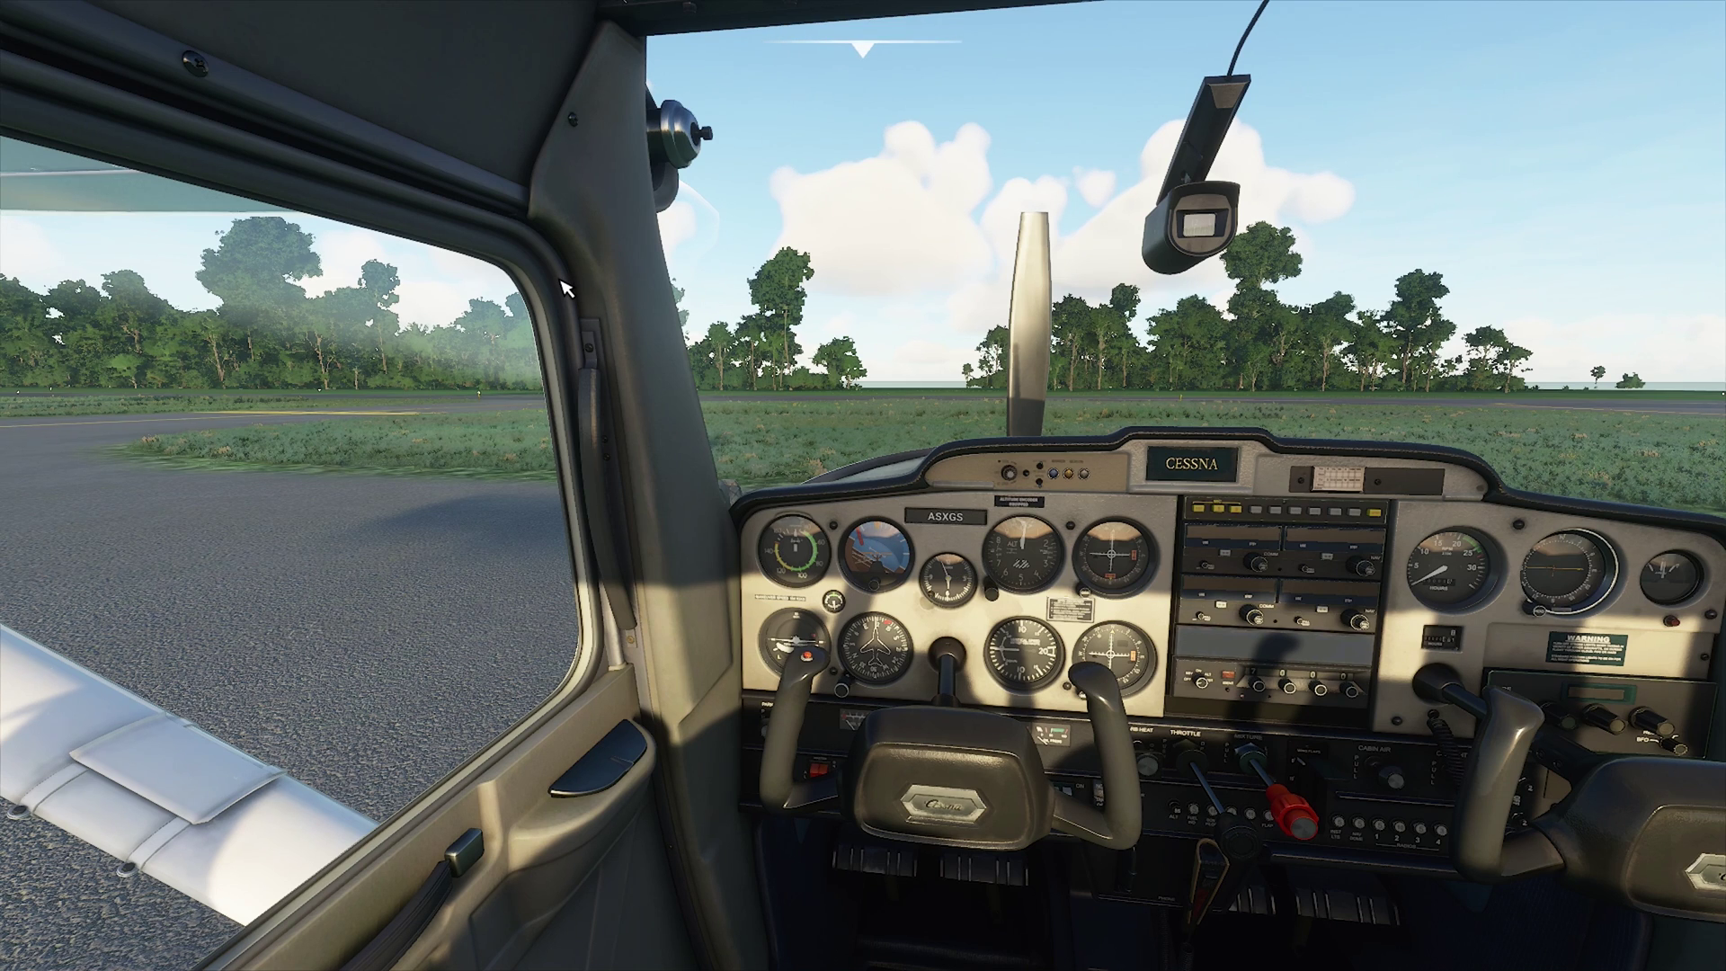
- Open the aircraft checklist, place it over the cockpit window area to review its sections, and close it
{"action": "mouse_move", "coordinate": [863, 47]}
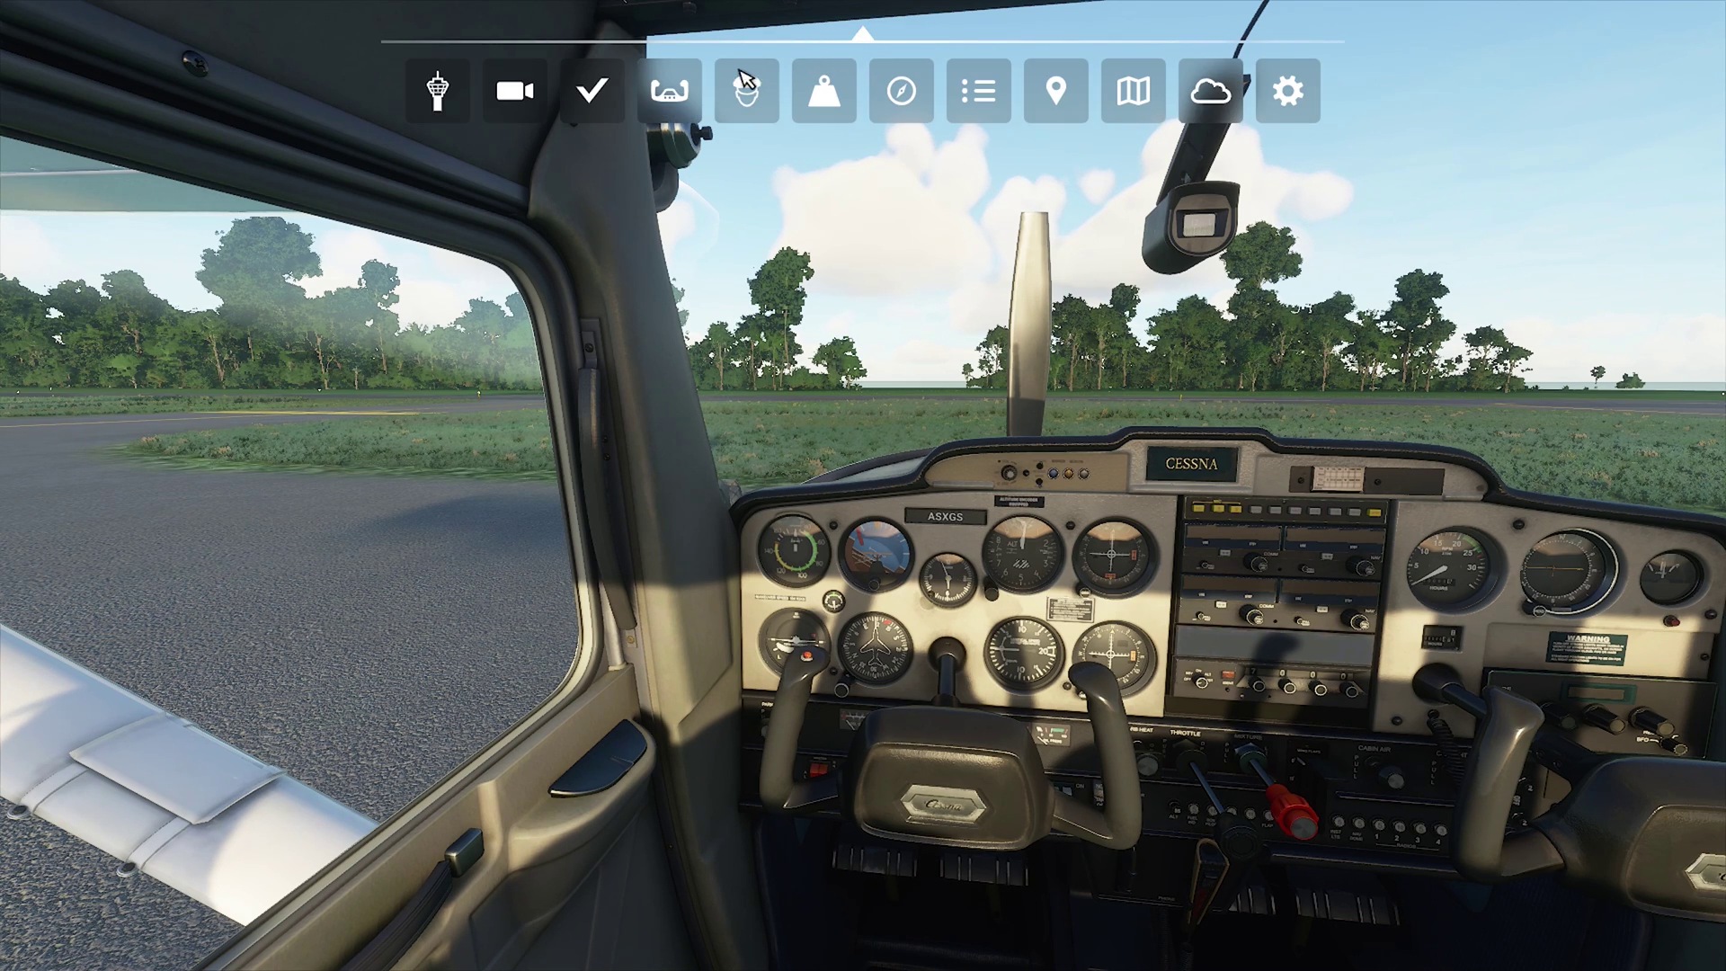
{"action": "left_click", "coordinate": [593, 94]}
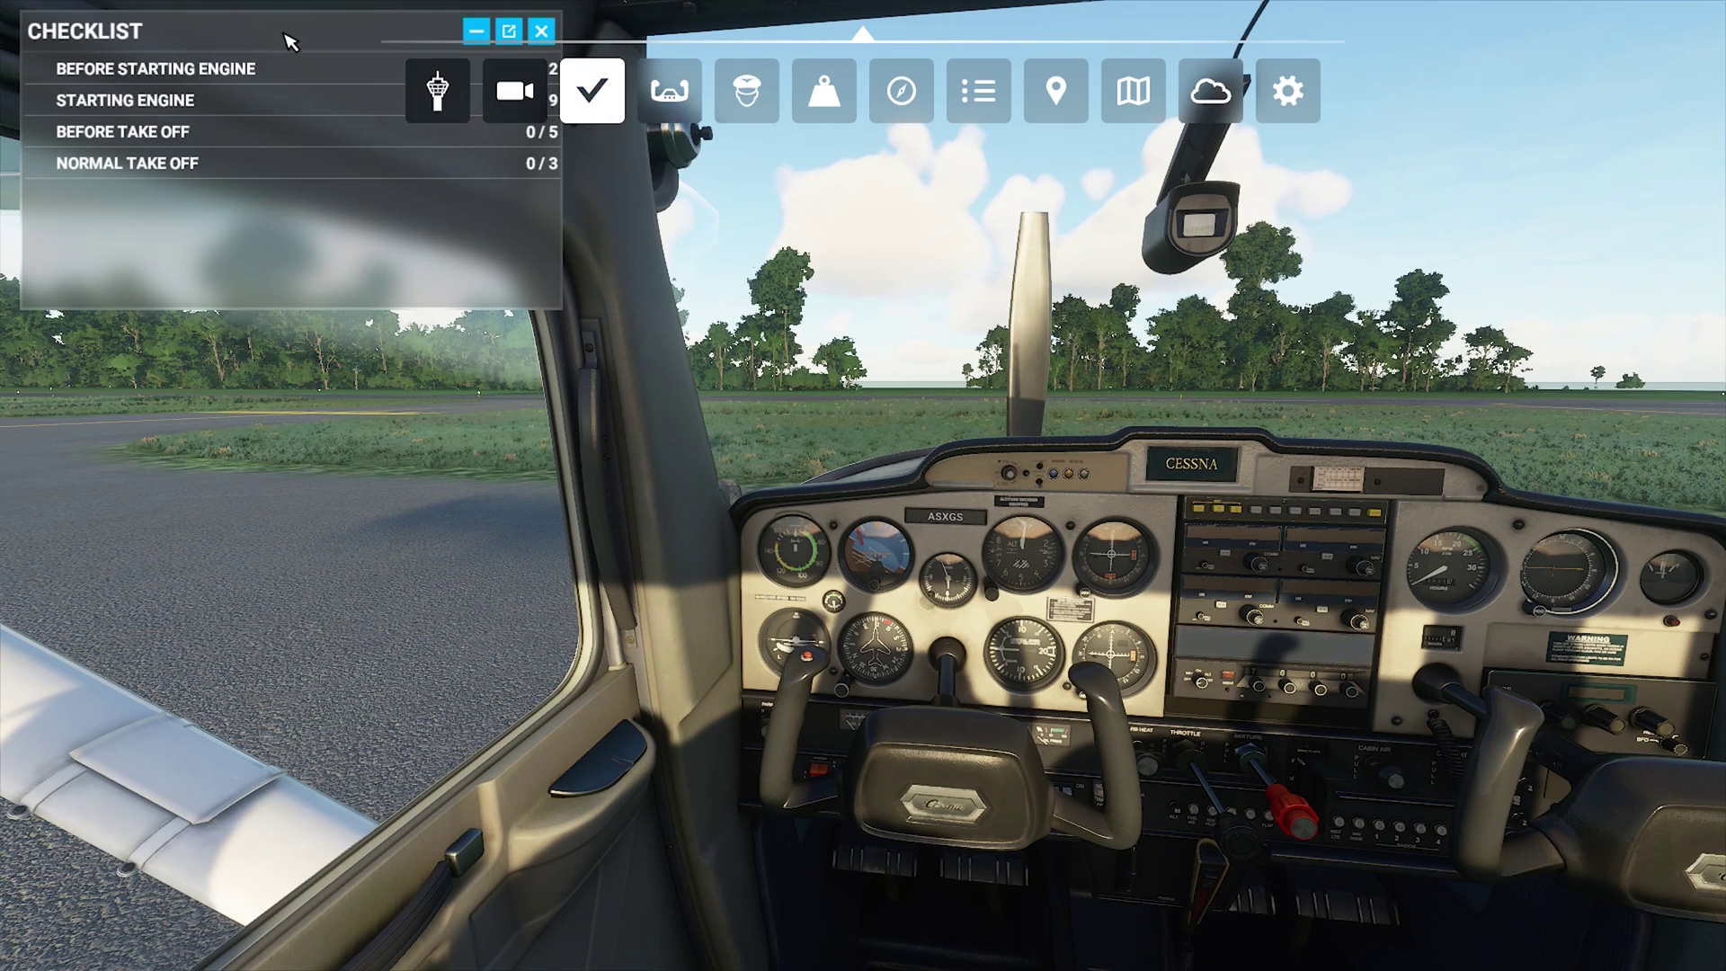
{"action": "left_click_drag", "start_coordinate": [300, 97], "coordinate": [544, 390]}
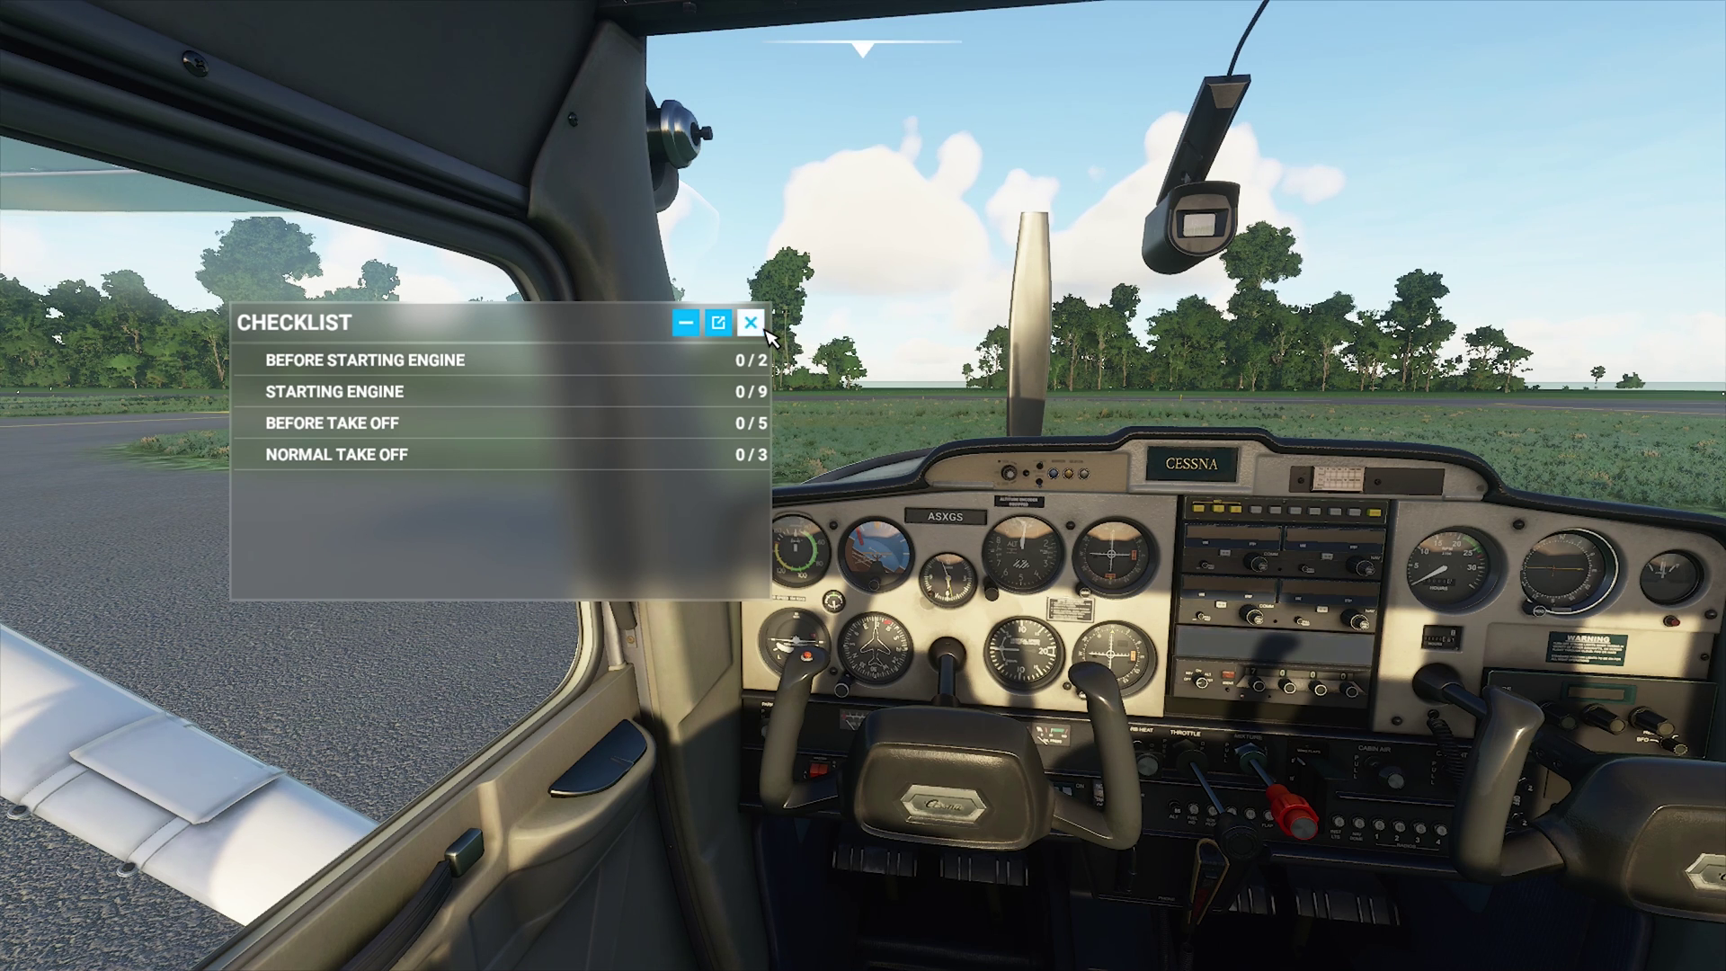
{"action": "left_click", "coordinate": [752, 320]}
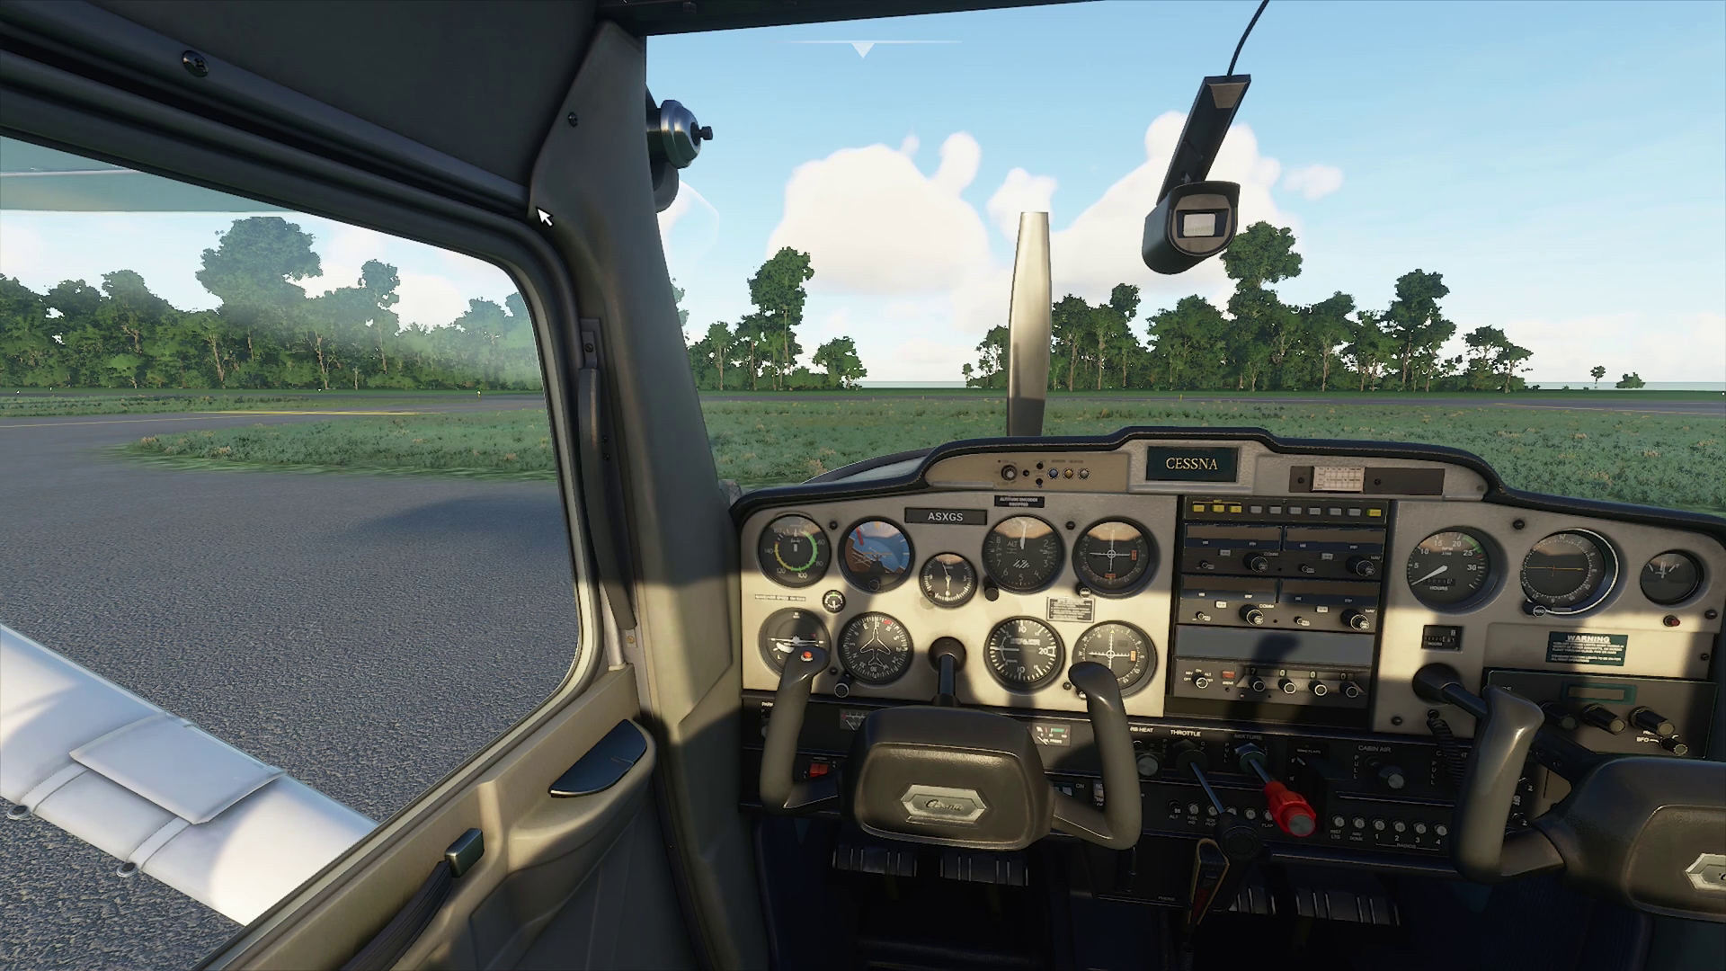
- Start the engine with the automatic start command and switch to an external view from behind the aircraft
{"action": "left_click_drag", "start_coordinate": [538, 209], "coordinate": [858, 255]}
{"action": "key", "text": "ctrl+e"}
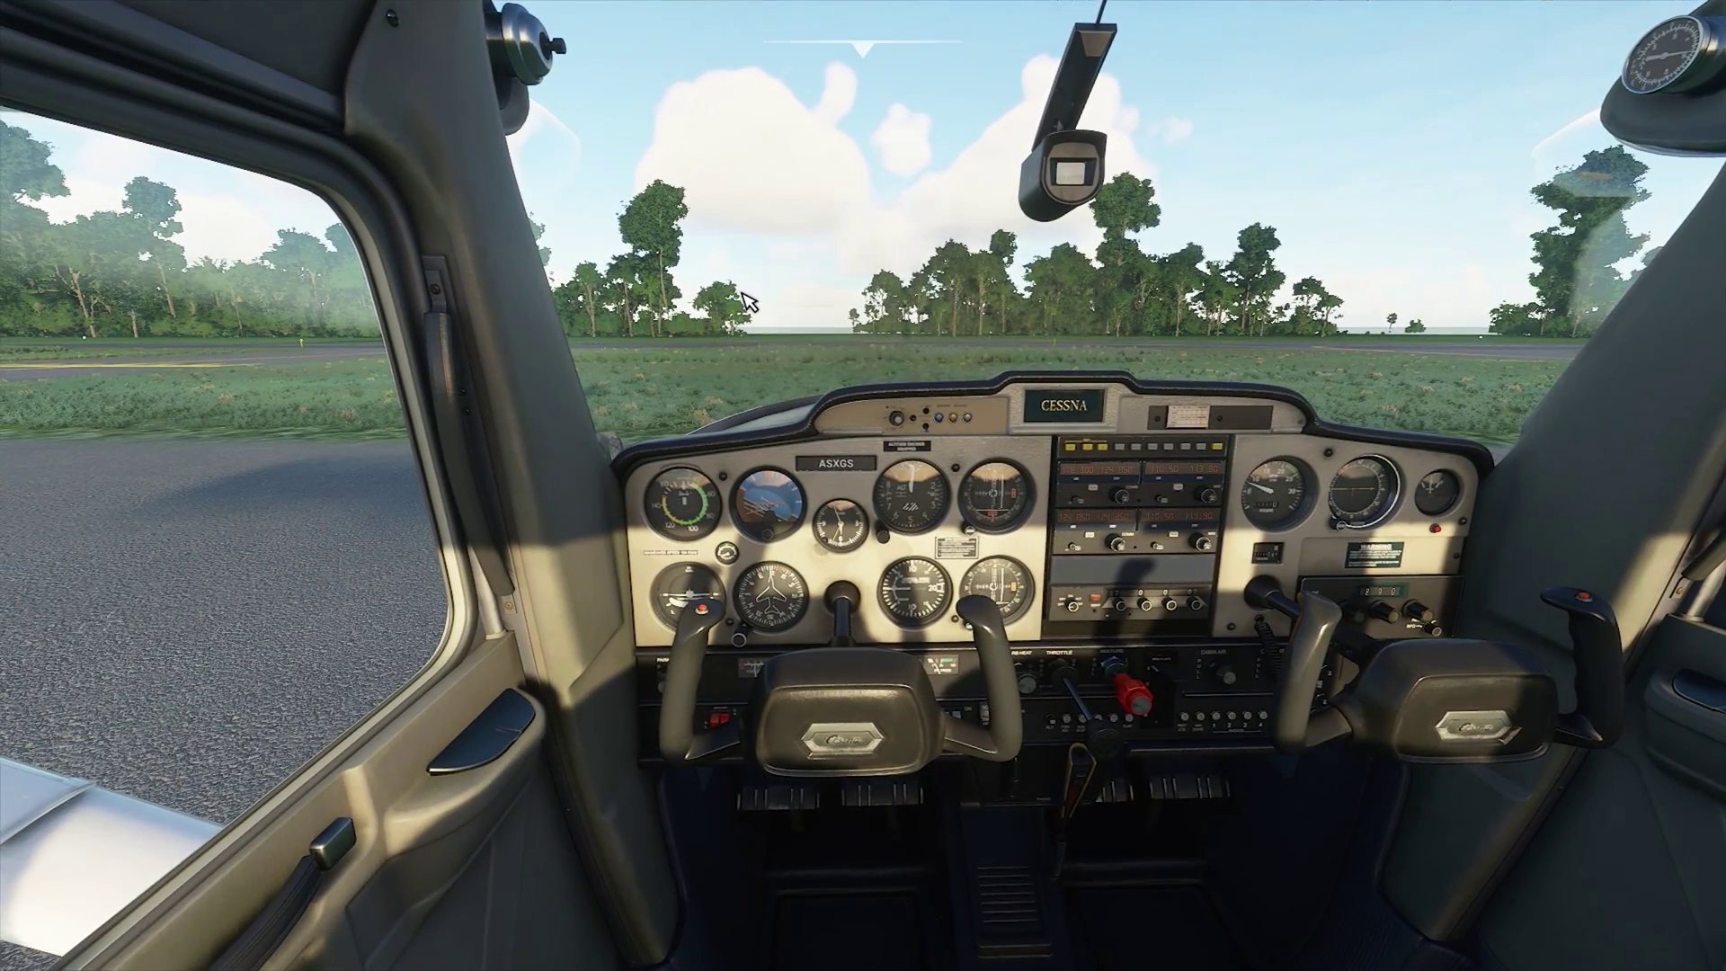
{"action": "left_click_drag", "start_coordinate": [849, 297], "coordinate": [663, 297]}
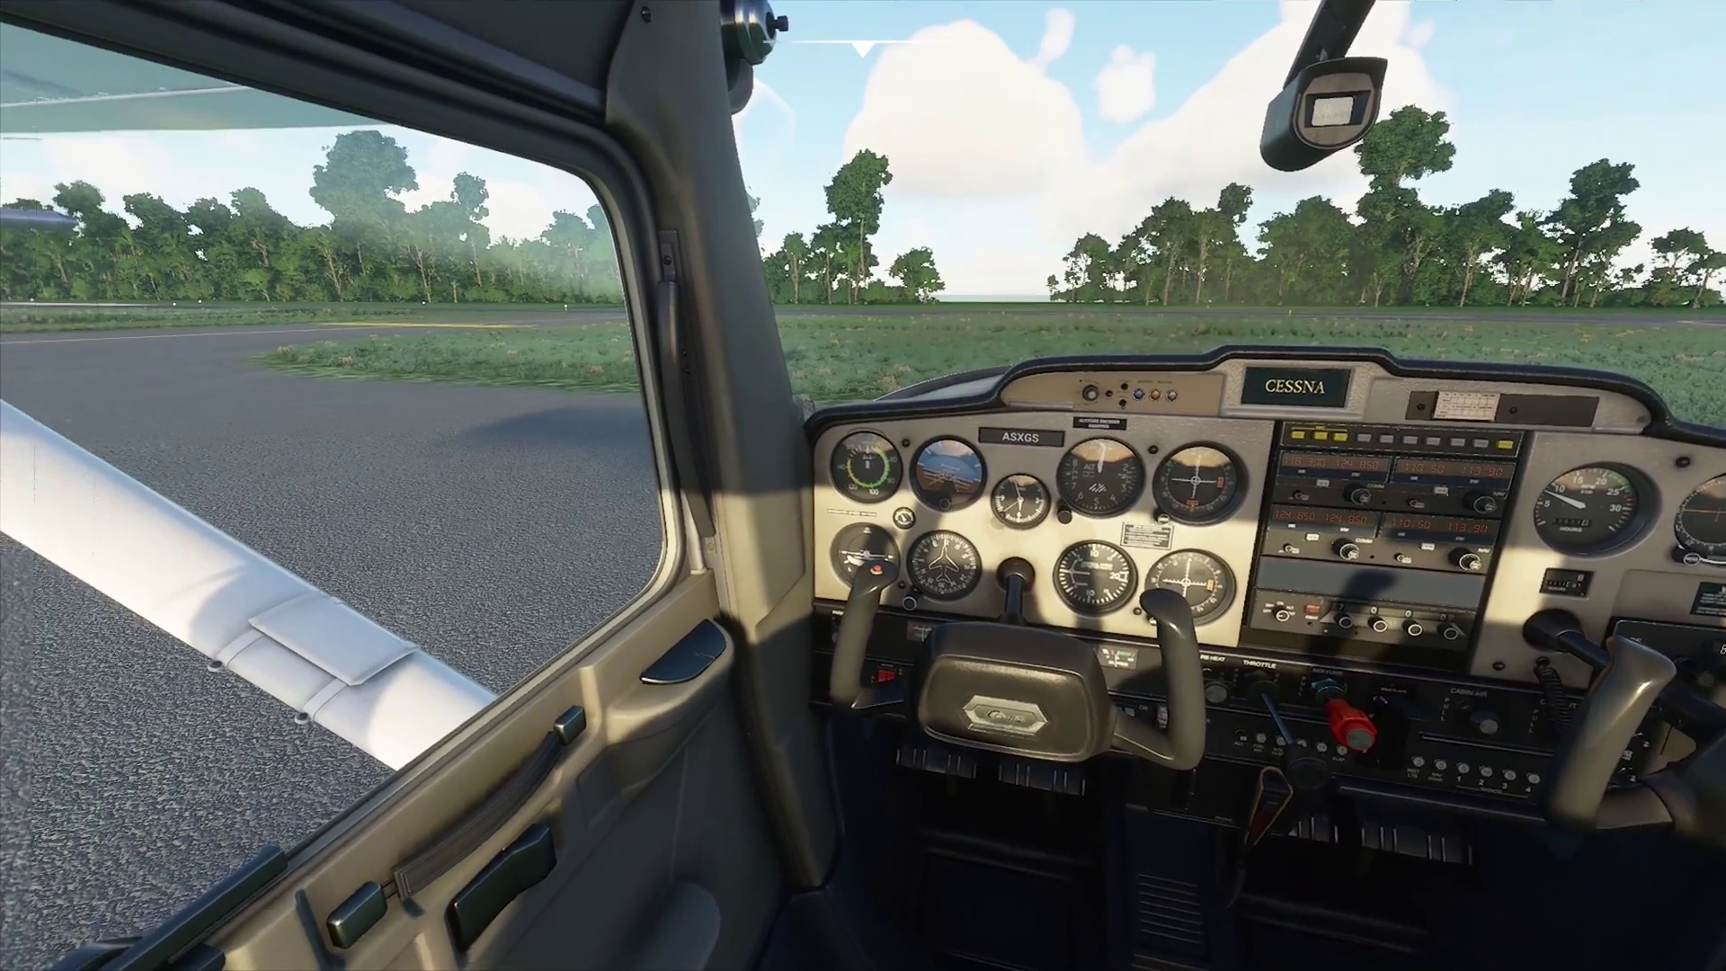
{"action": "key", "text": "End"}
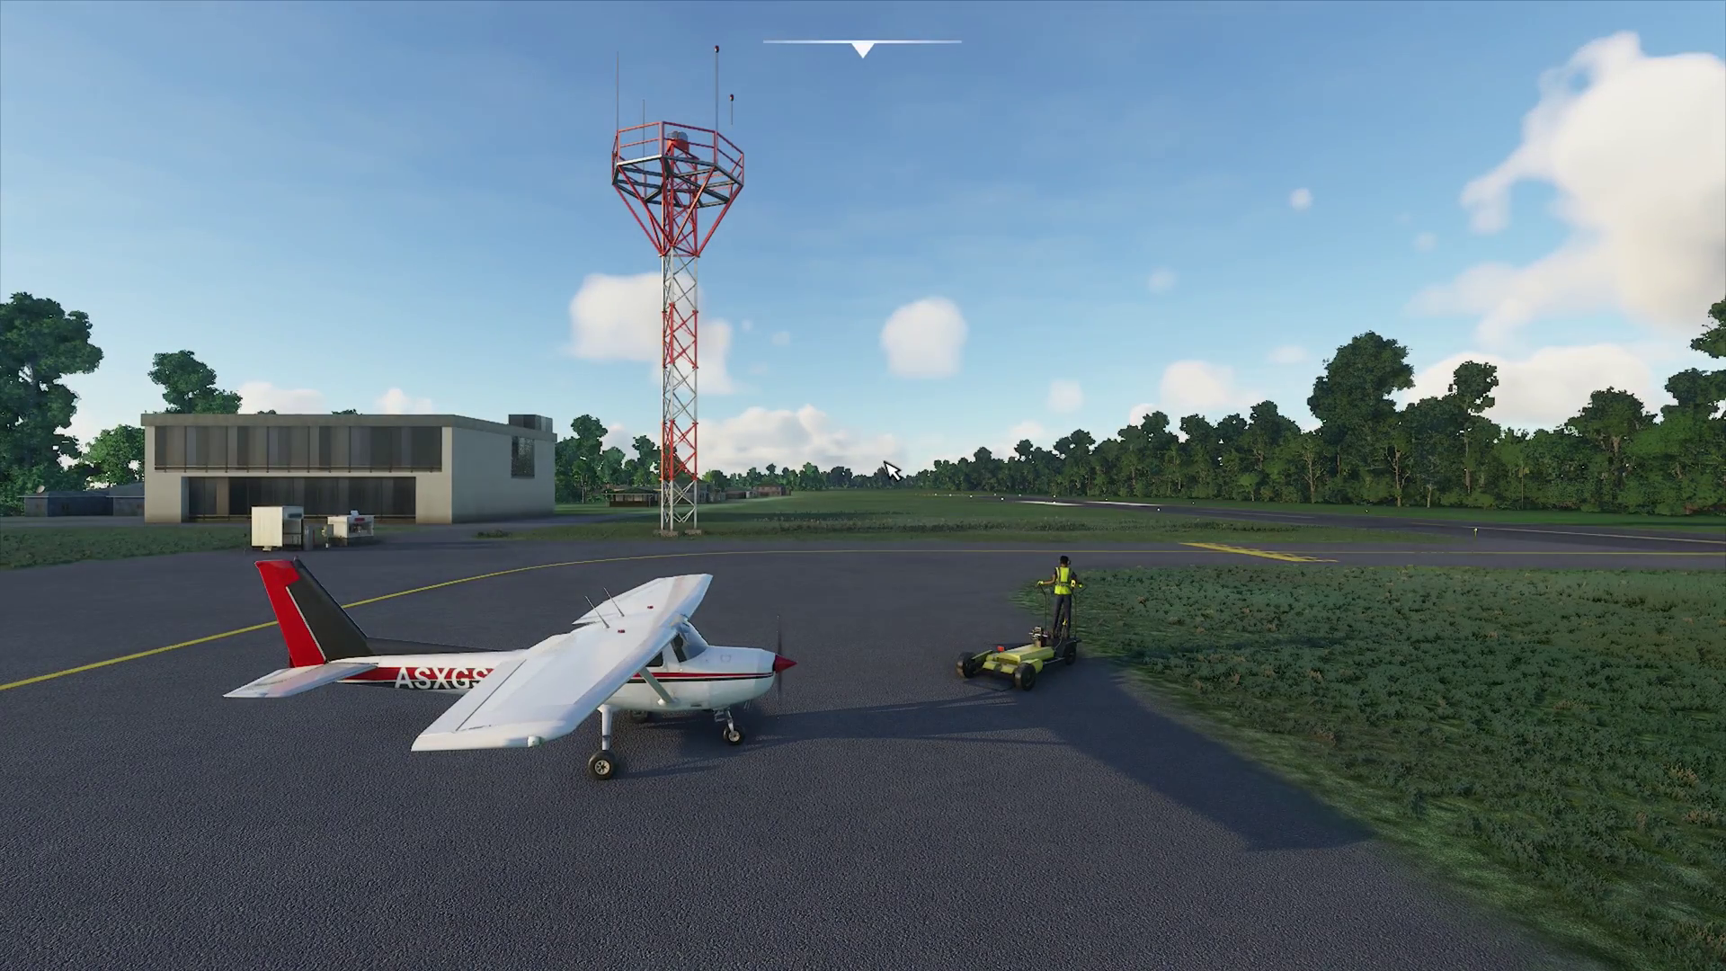
{"action": "key", "text": "f"}
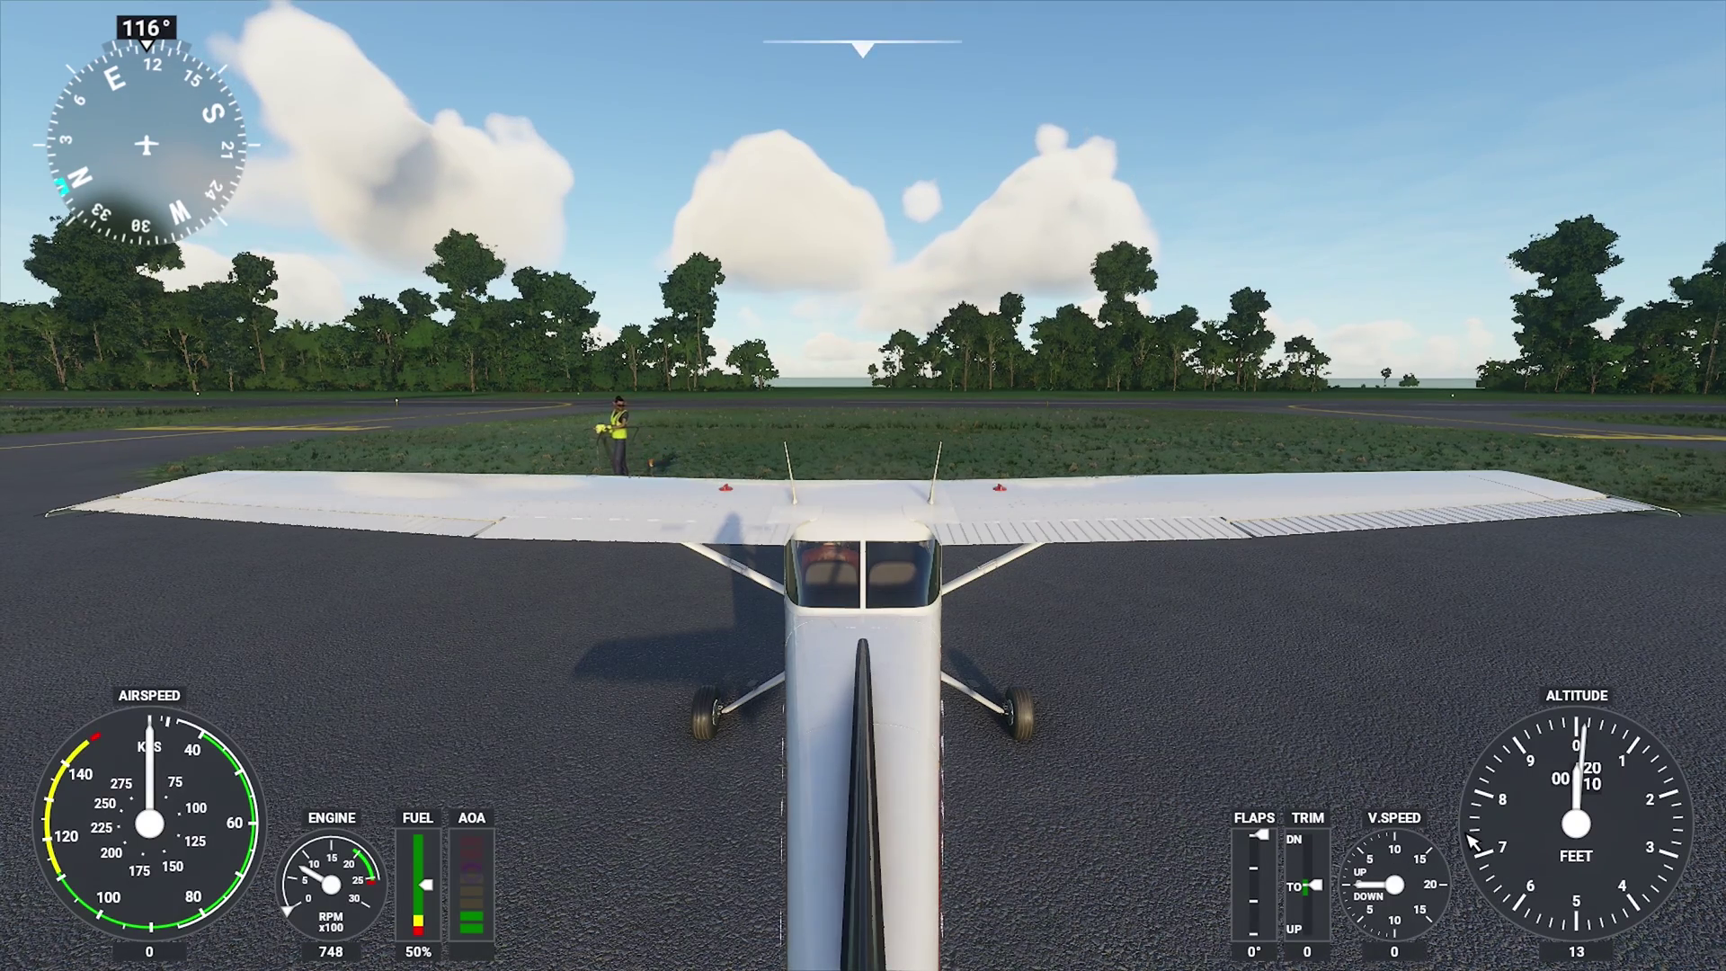
- Pause the flight and open the General options
{"action": "key", "text": "Escape"}
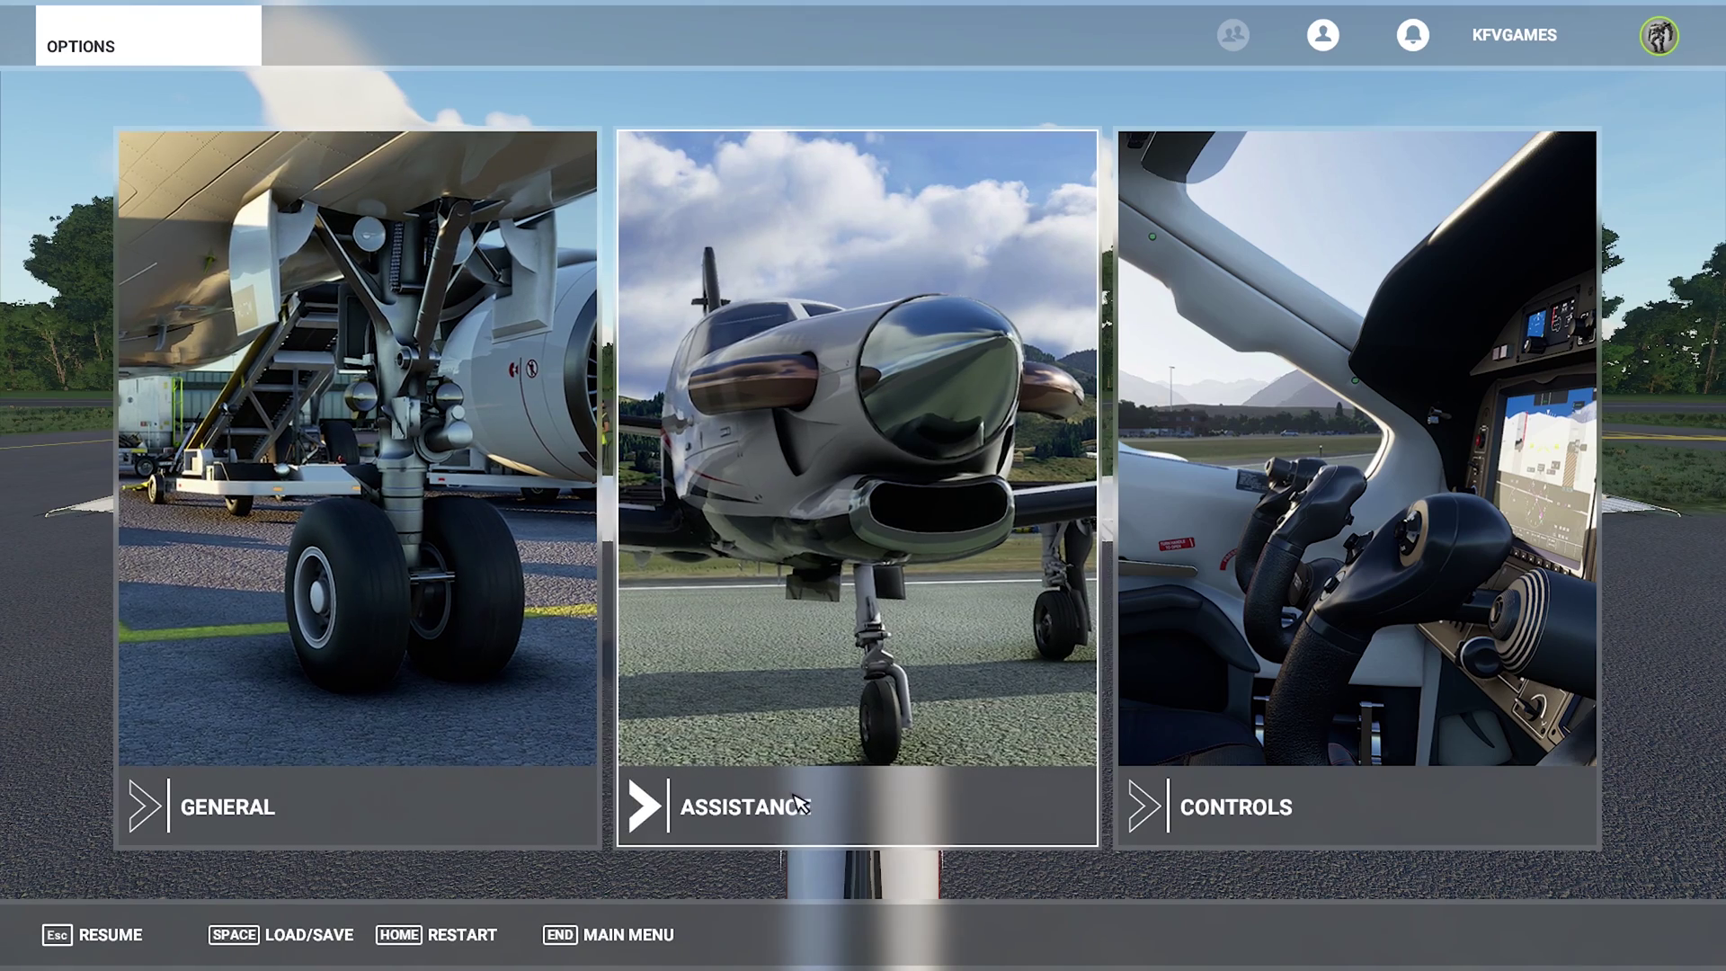
{"action": "left_click", "coordinate": [395, 807]}
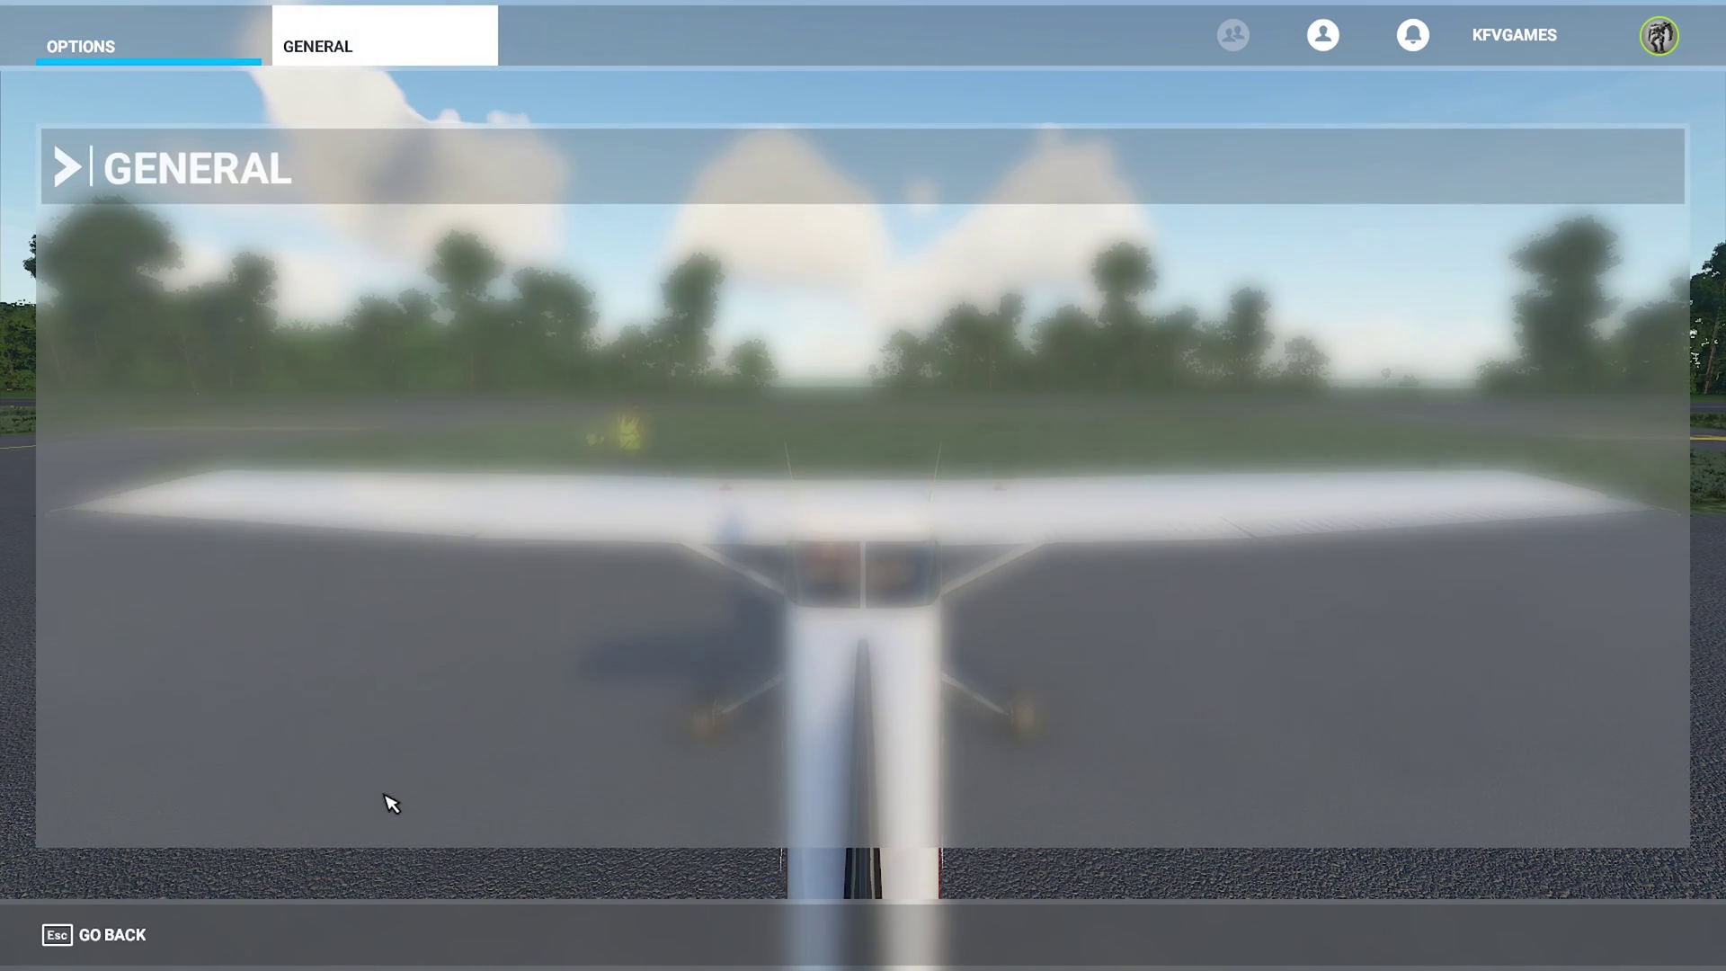